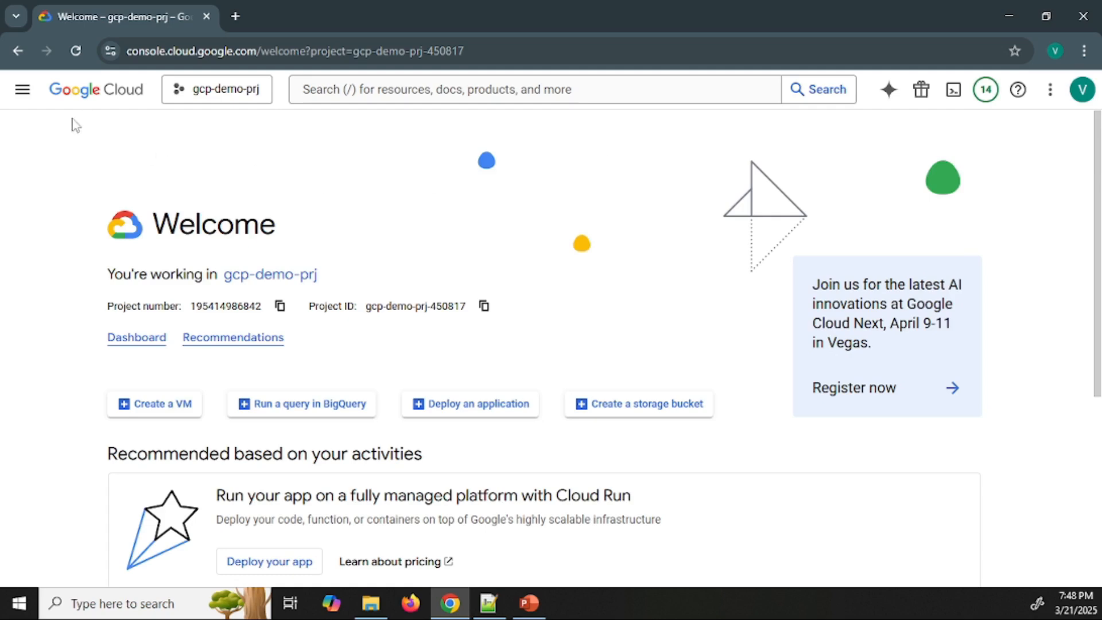
Open the Cloud SQL instances page of the gcp-demo-prj project
{"action": "left_click", "coordinate": [23, 90]}
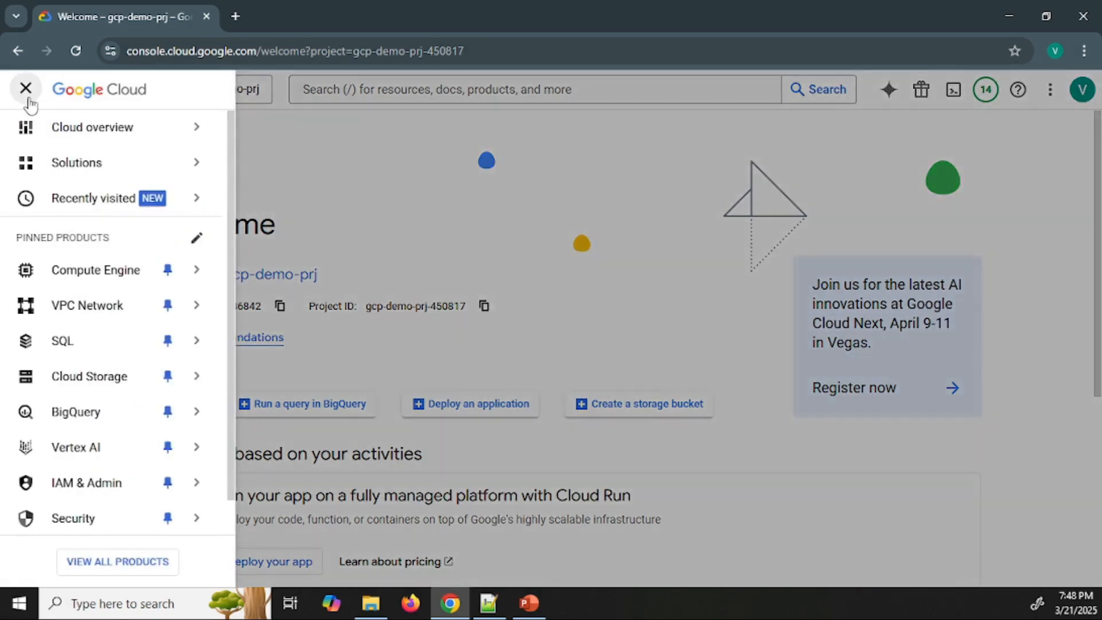
{"action": "mouse_move", "coordinate": [103, 278]}
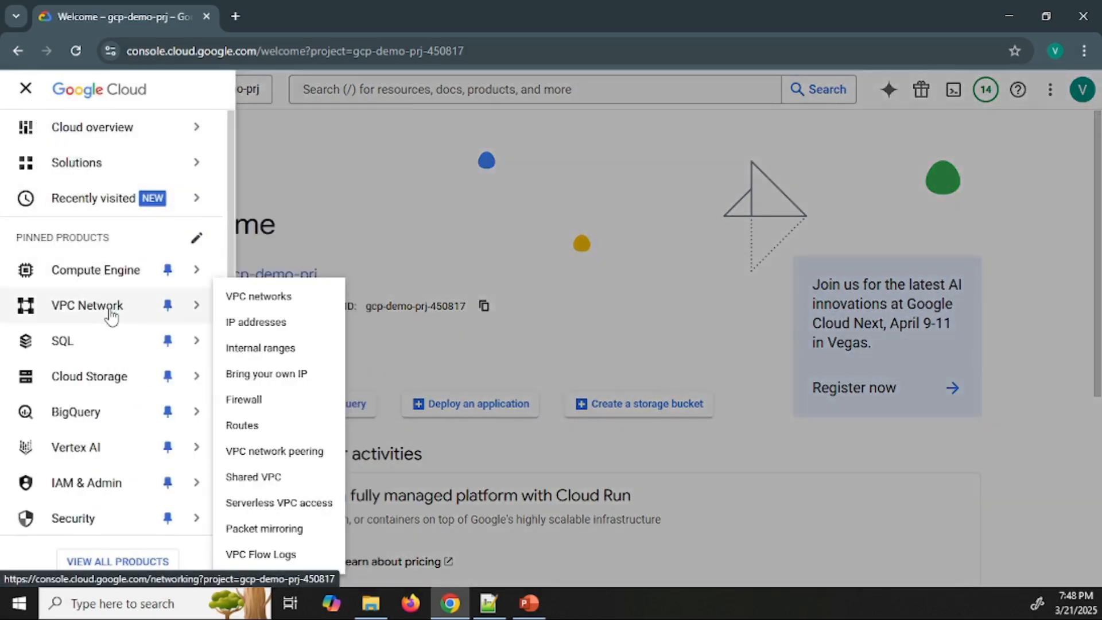
{"action": "mouse_move", "coordinate": [104, 343]}
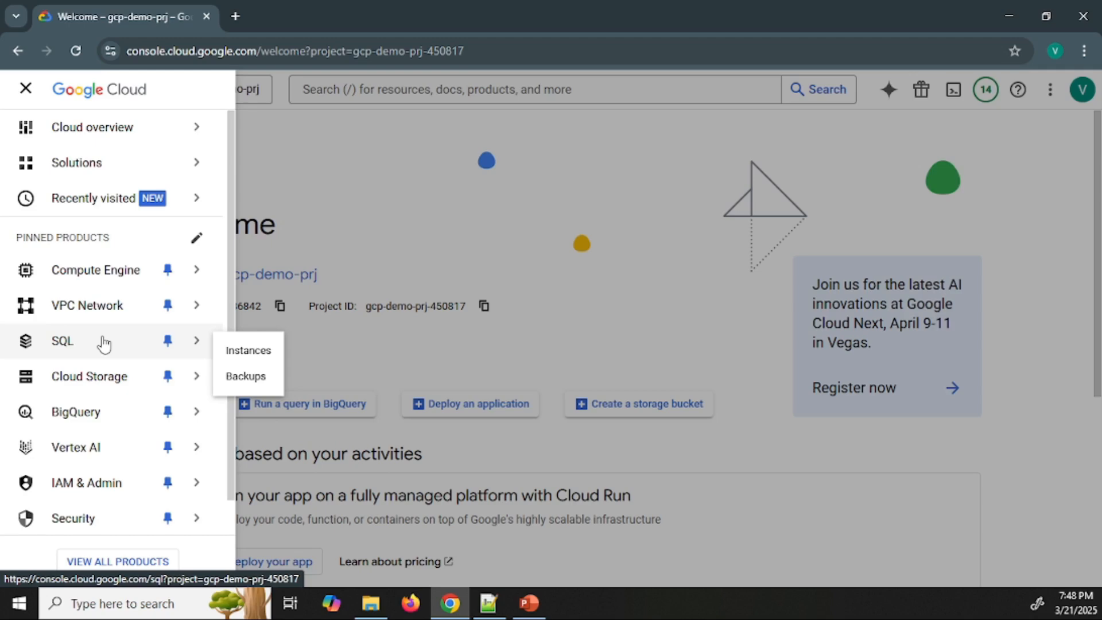
{"action": "left_click", "coordinate": [104, 343]}
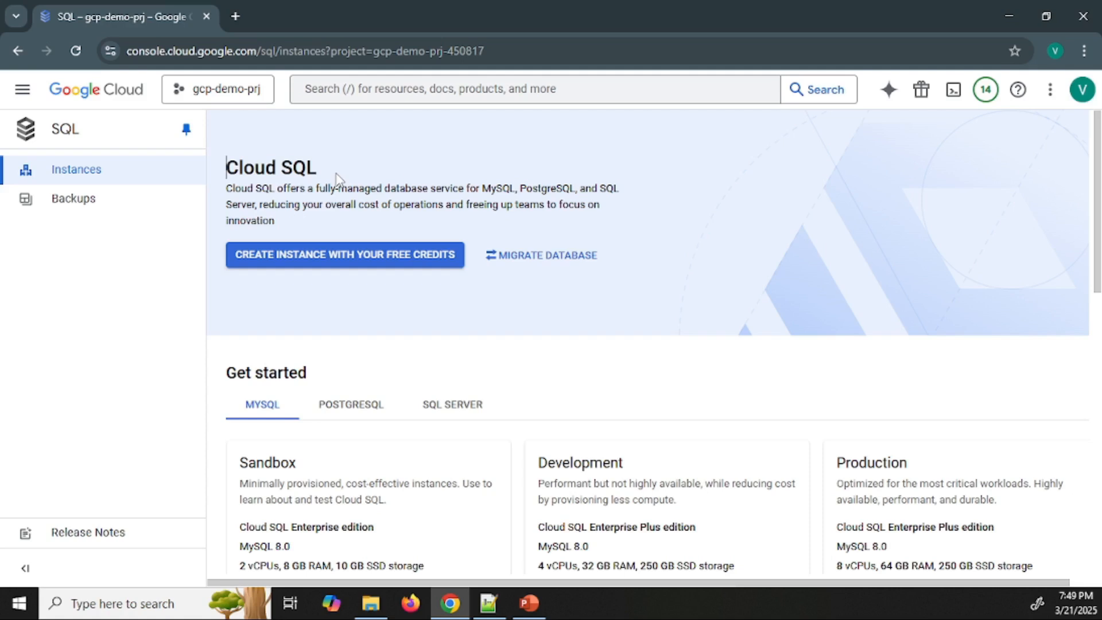
Compare the Get started offerings for PostgreSQL, SQL Server and MySQL, and start creating an instance with the free credits
{"action": "left_click", "coordinate": [350, 411]}
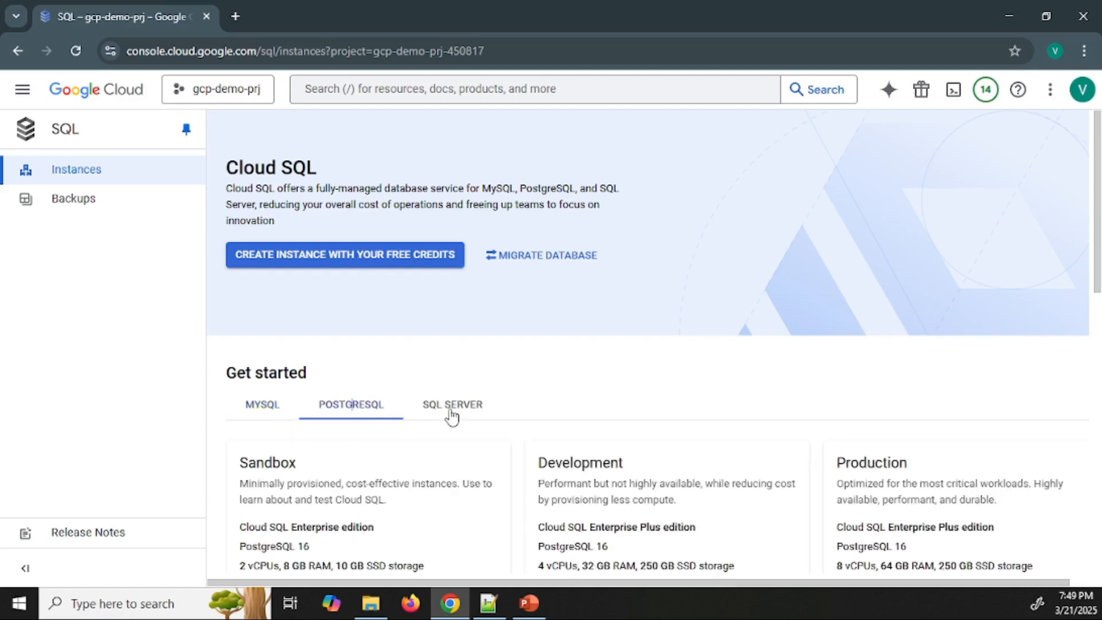
{"action": "left_click", "coordinate": [452, 409]}
{"action": "left_click", "coordinate": [256, 409]}
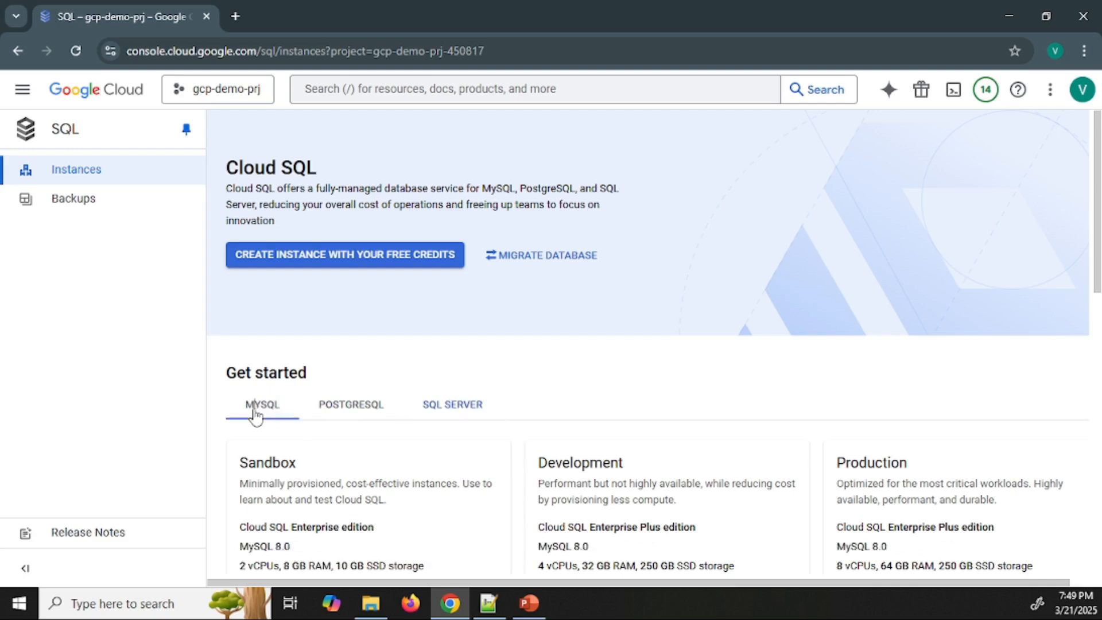
{"action": "left_click", "coordinate": [343, 260]}
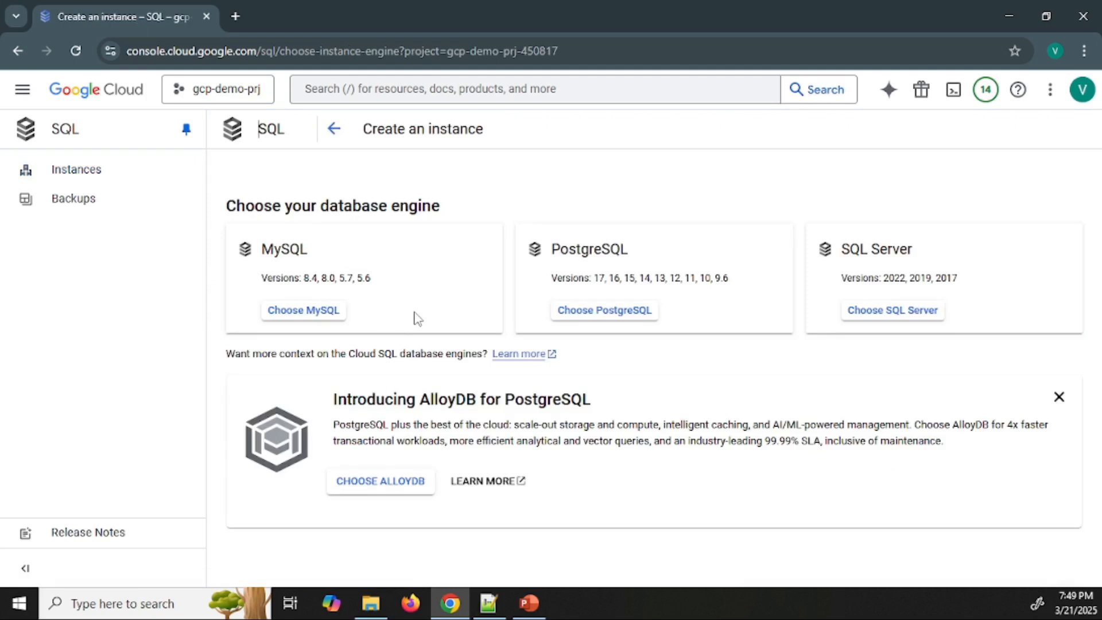
Examine the available database engines (MySQL, PostgreSQL, SQL Server) and the description of AlloyDB for PostgreSQL
{"action": "left_click_drag", "start_coordinate": [309, 248], "coordinate": [251, 254]}
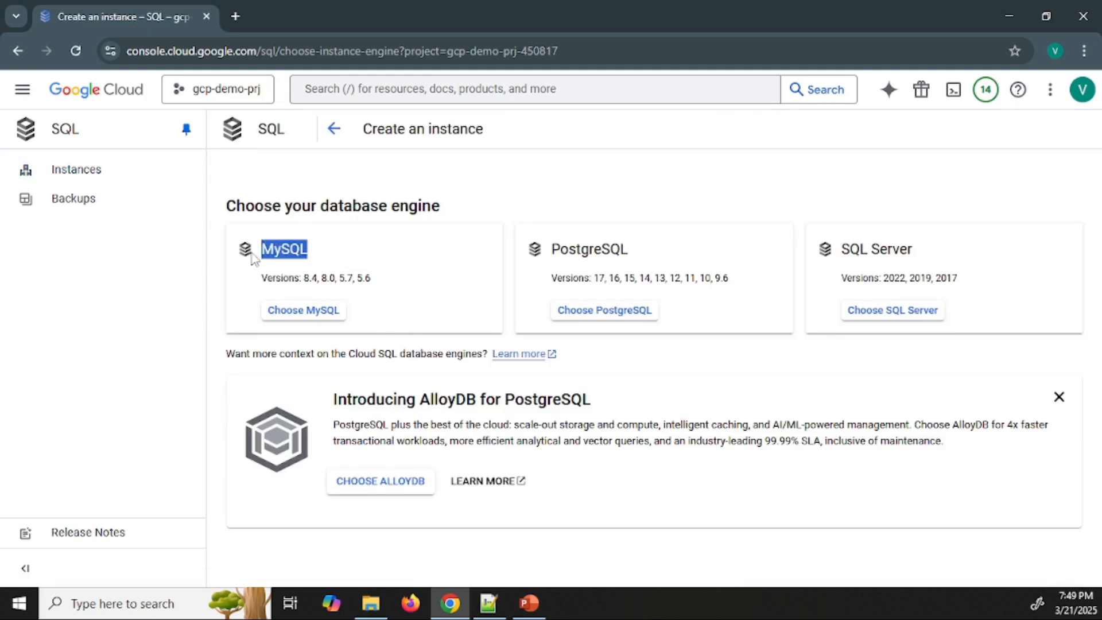
{"action": "left_click_drag", "start_coordinate": [555, 250], "coordinate": [629, 256]}
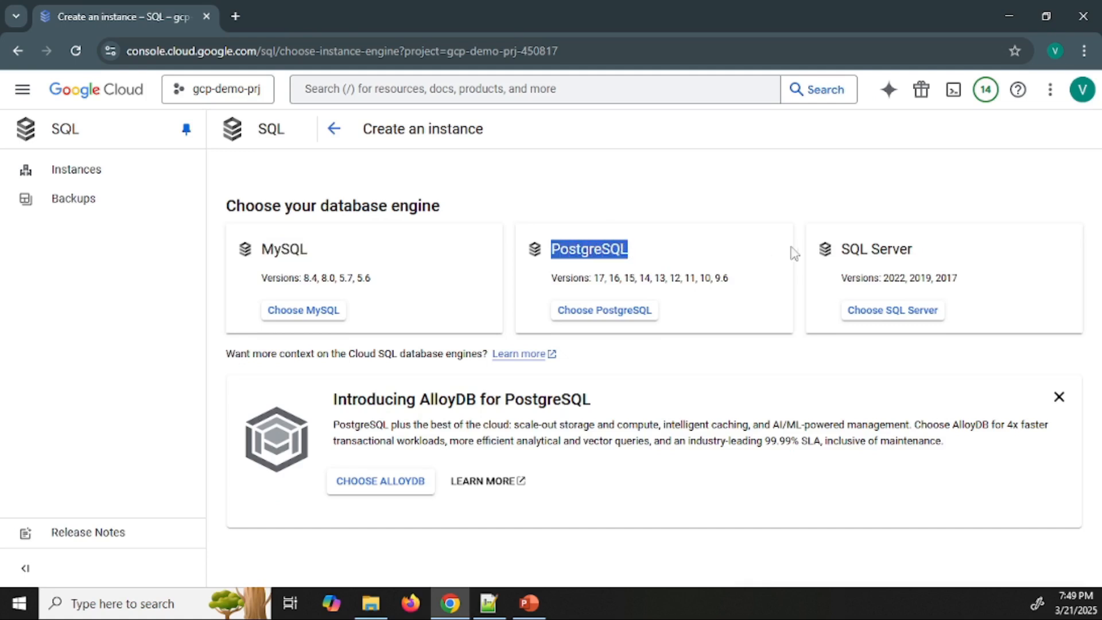
{"action": "left_click_drag", "start_coordinate": [842, 249], "coordinate": [911, 244]}
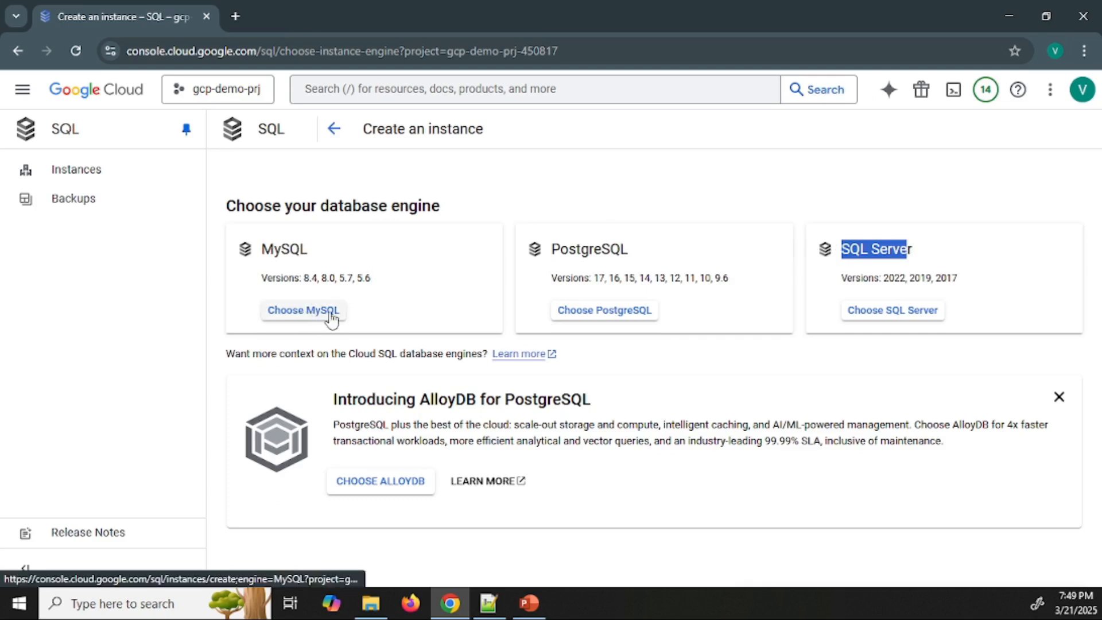
{"action": "left_click_drag", "start_coordinate": [334, 399], "coordinate": [595, 405]}
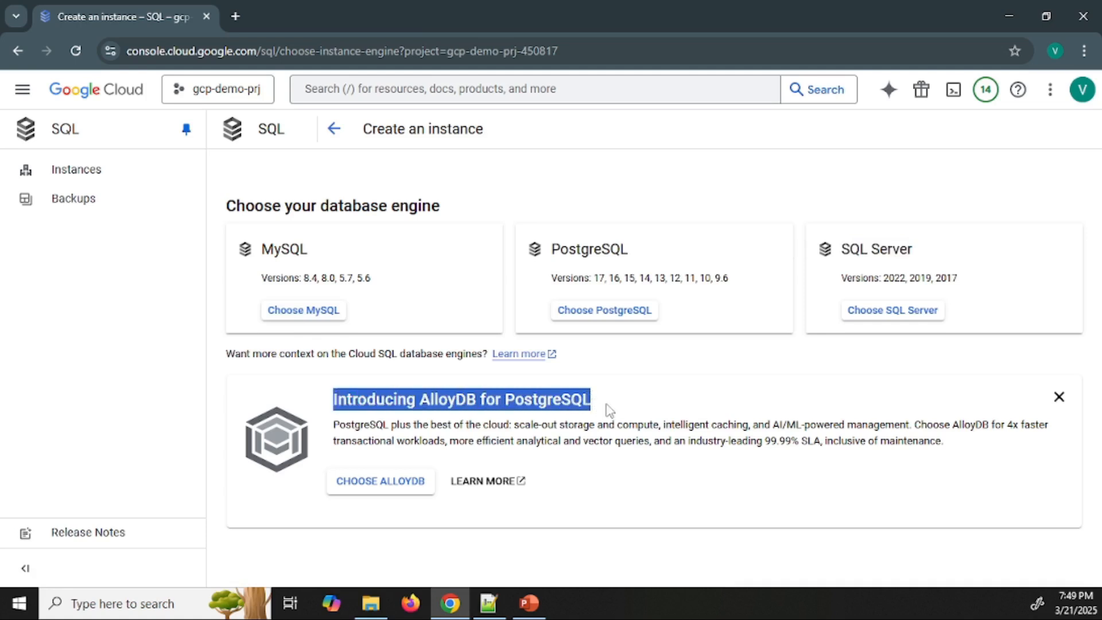
{"action": "left_click", "coordinate": [609, 408]}
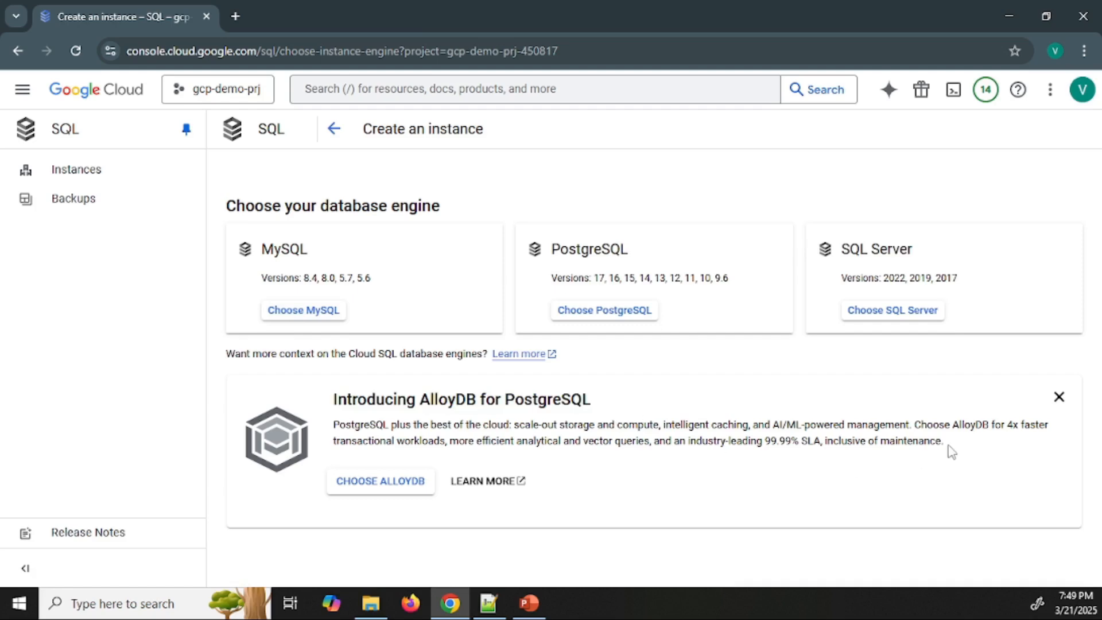
{"action": "left_click_drag", "start_coordinate": [944, 441], "coordinate": [913, 422]}
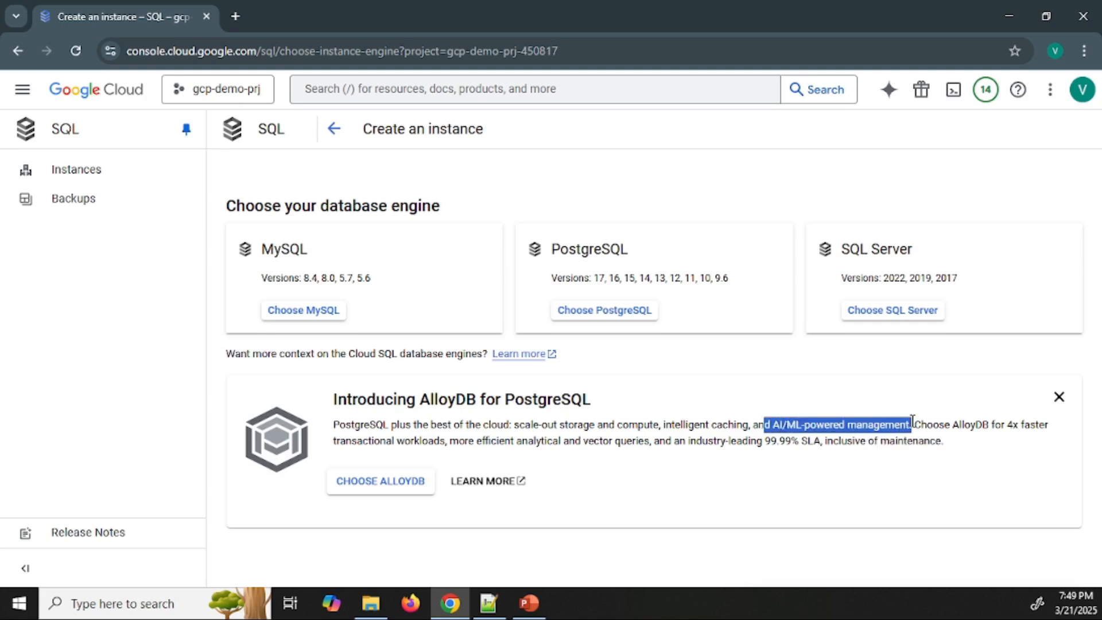
{"action": "left_click", "coordinate": [902, 442]}
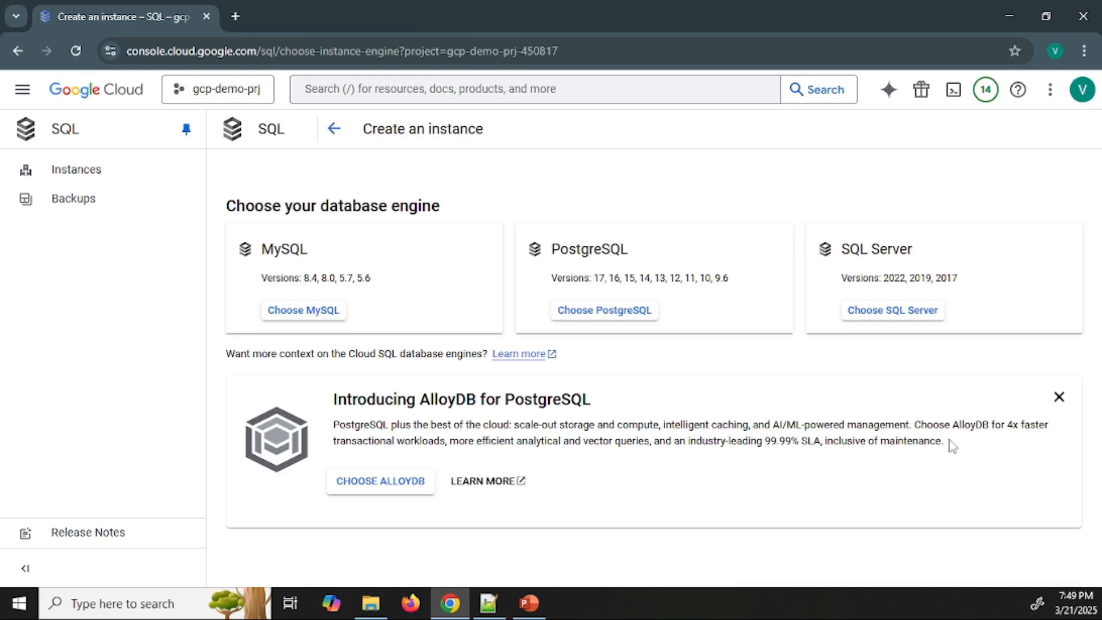
{"action": "left_click_drag", "start_coordinate": [944, 440], "coordinate": [683, 426]}
{"action": "left_click", "coordinate": [683, 427]}
{"action": "left_click_drag", "start_coordinate": [421, 396], "coordinate": [477, 397]}
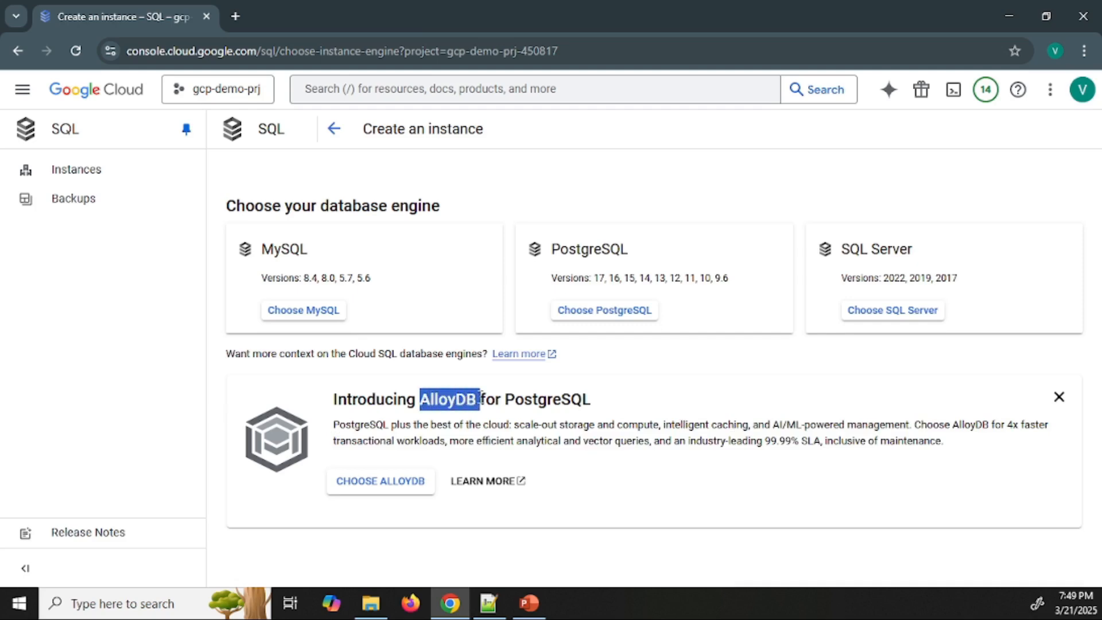
{"action": "left_click", "coordinate": [497, 406]}
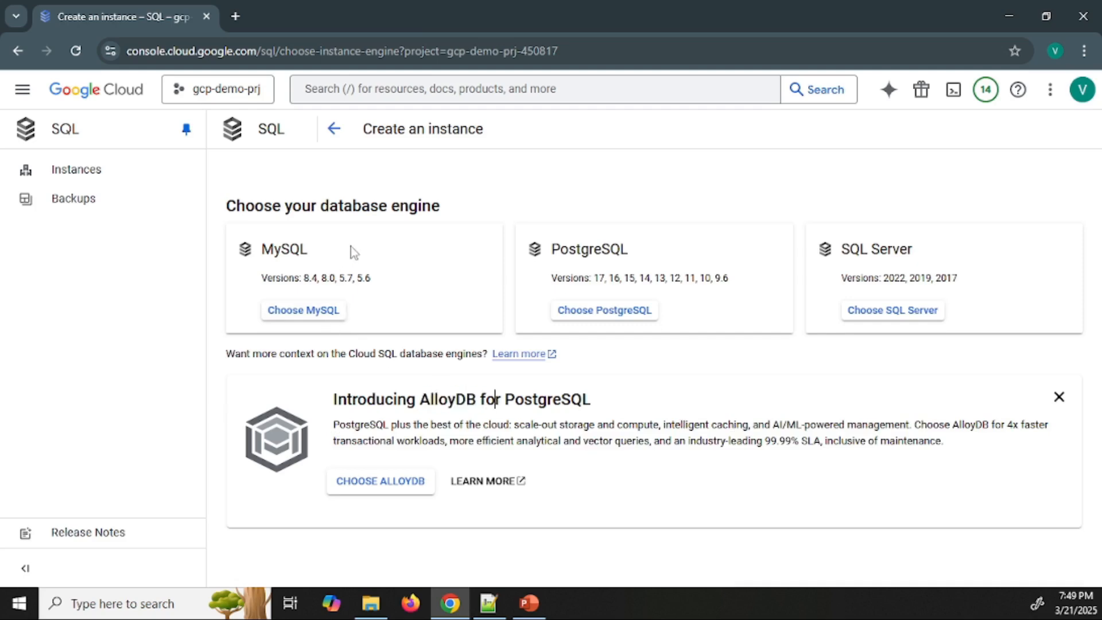
Choose MySQL as the database engine and select the Enterprise edition for the instance
{"action": "left_click", "coordinate": [312, 315]}
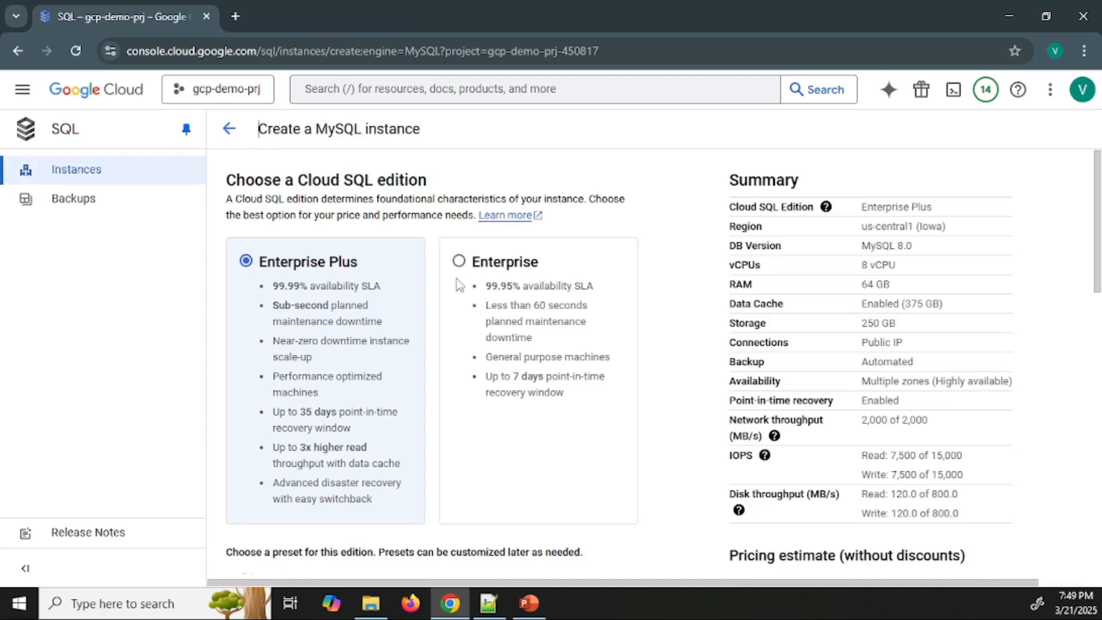
{"action": "scroll", "coordinate": [361, 280], "scroll_direction": "down", "scroll_amount": 3}
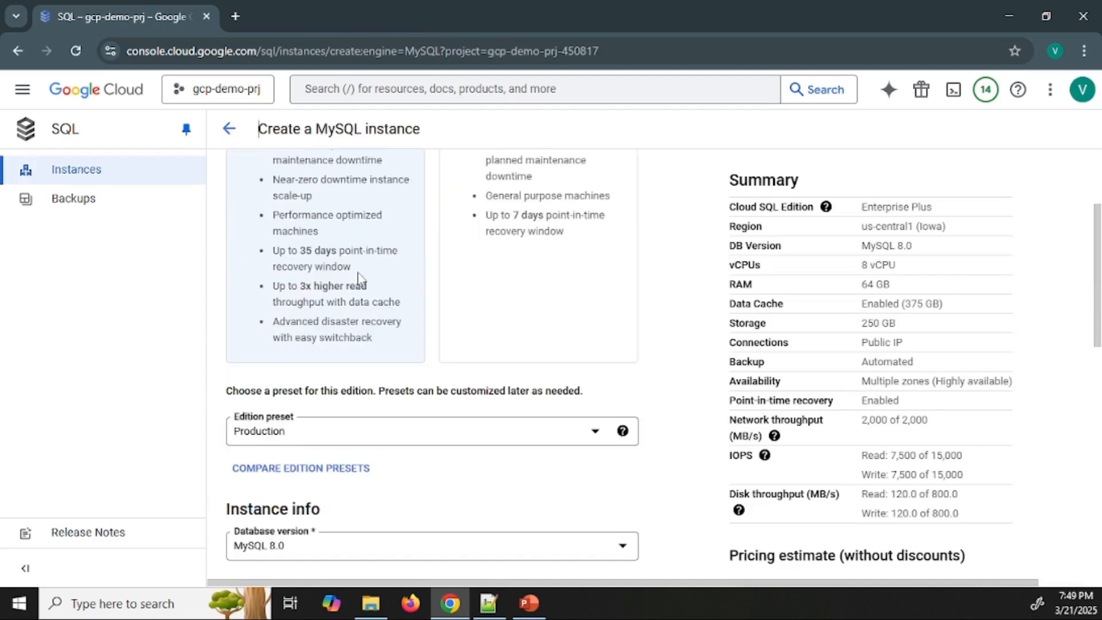
{"action": "scroll", "coordinate": [362, 281], "scroll_direction": "up", "scroll_amount": 3}
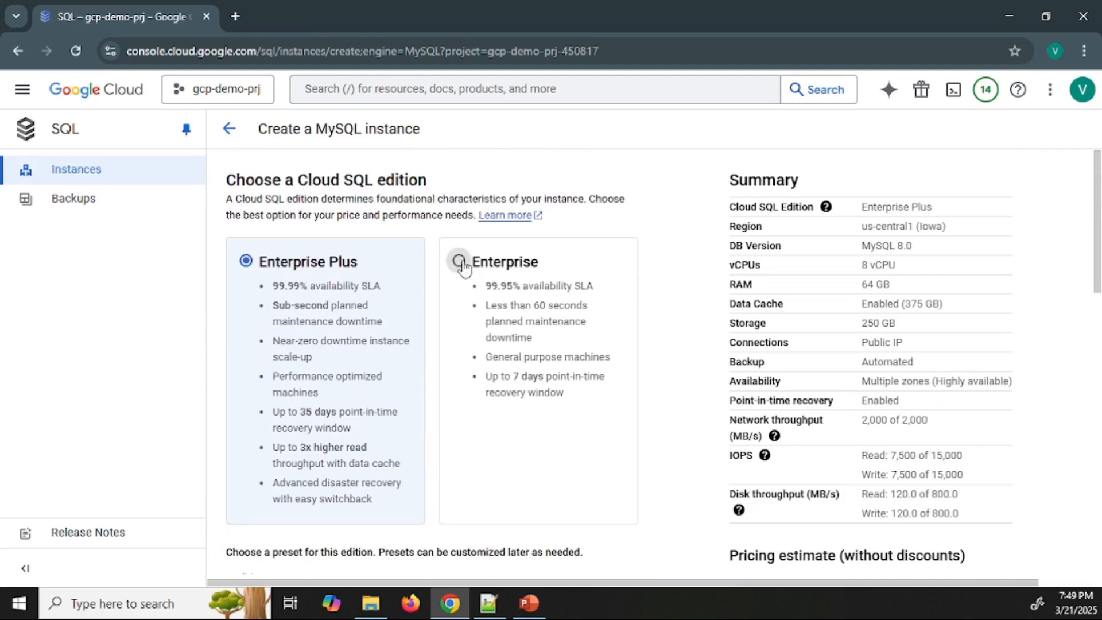
{"action": "left_click", "coordinate": [459, 261]}
Set the edition preset to Sandbox
{"action": "scroll", "coordinate": [655, 344], "scroll_direction": "down", "scroll_amount": 5}
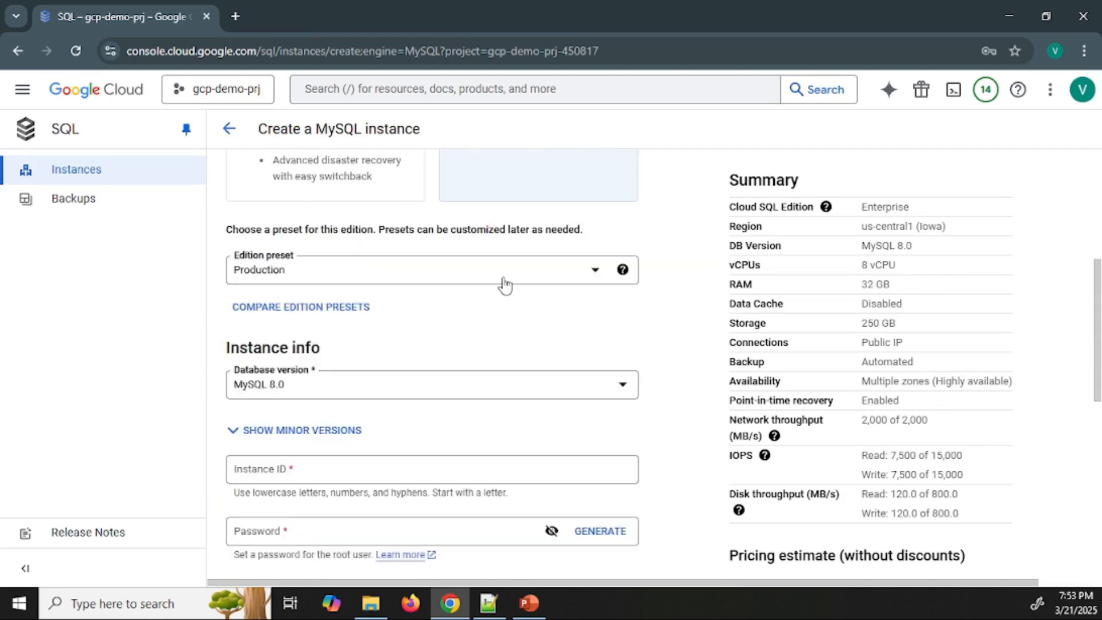
{"action": "left_click", "coordinate": [504, 283]}
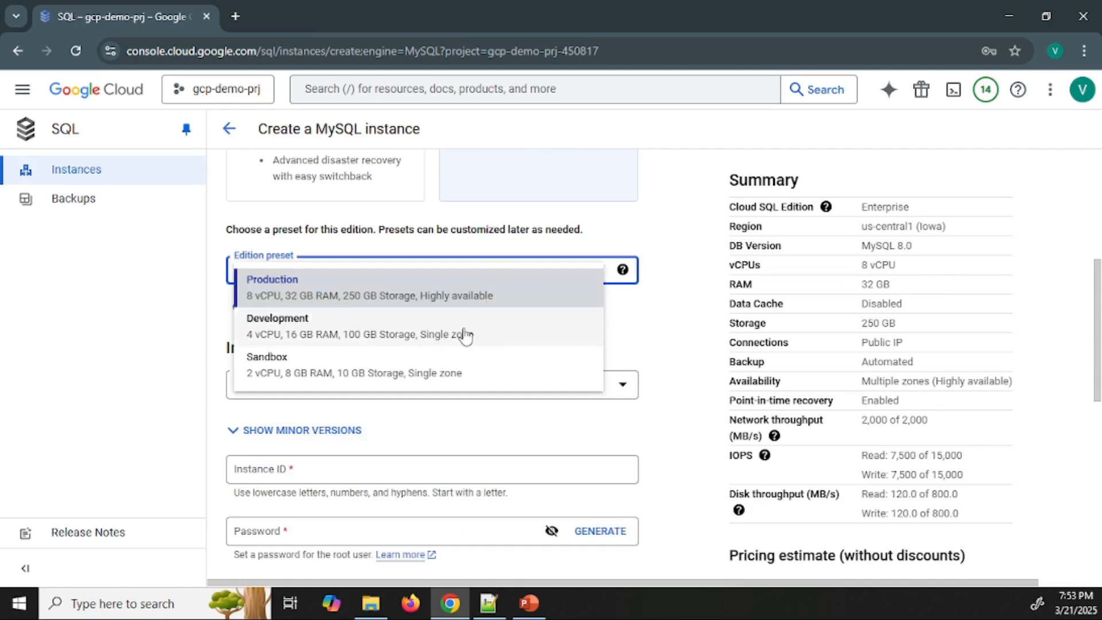
{"action": "left_click", "coordinate": [438, 370]}
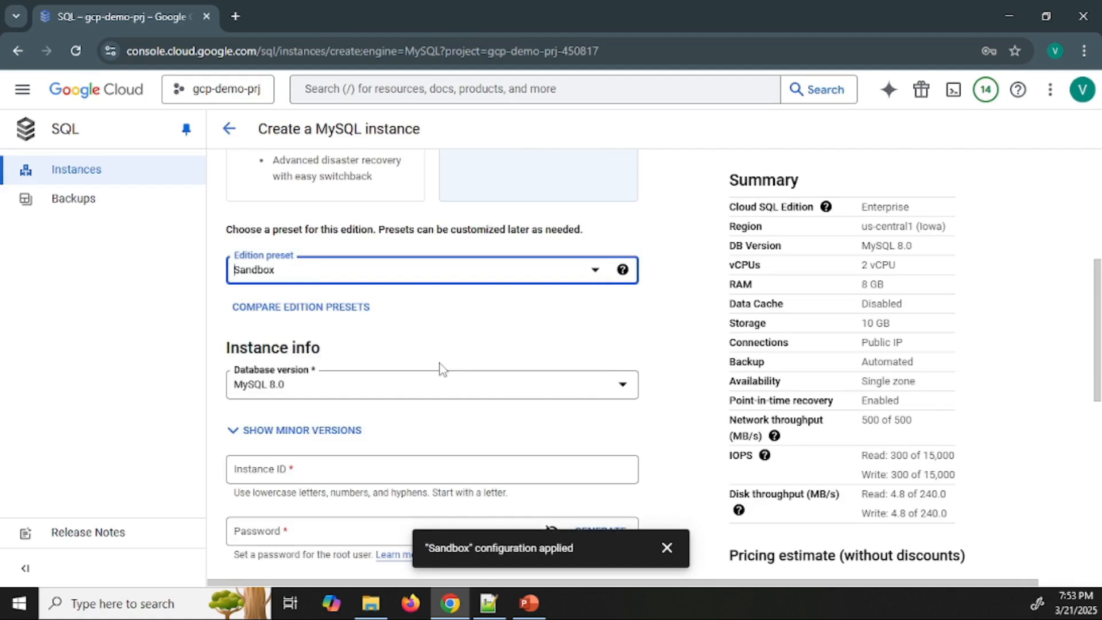
Select MySQL 8.0 as the database version and enter demo-mysql as the instance ID
{"action": "left_click", "coordinate": [504, 396]}
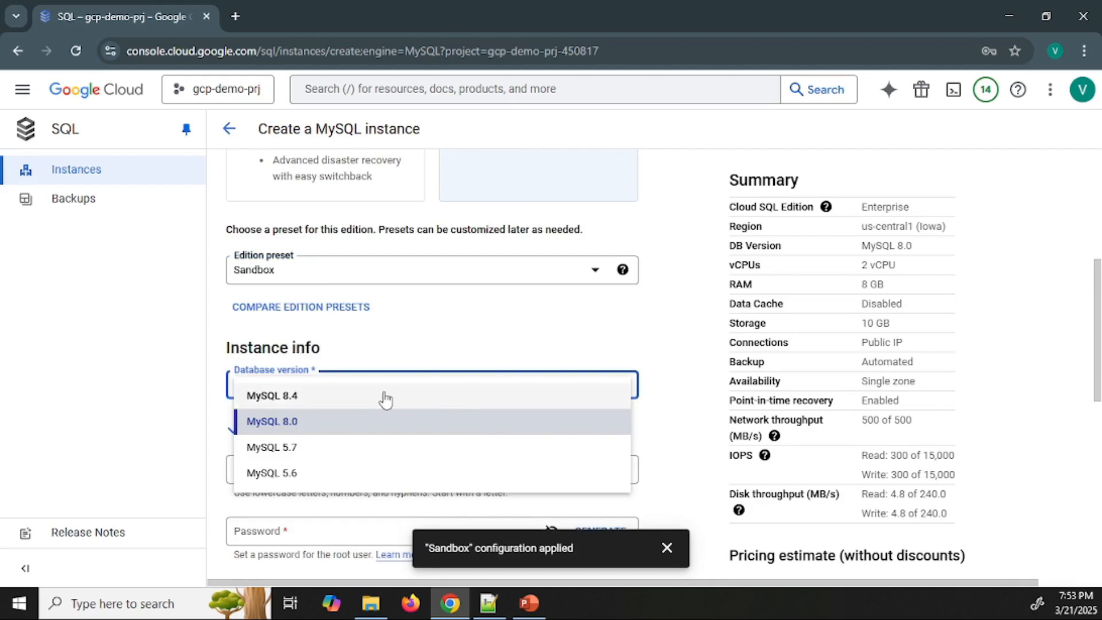
{"action": "left_click", "coordinate": [328, 427]}
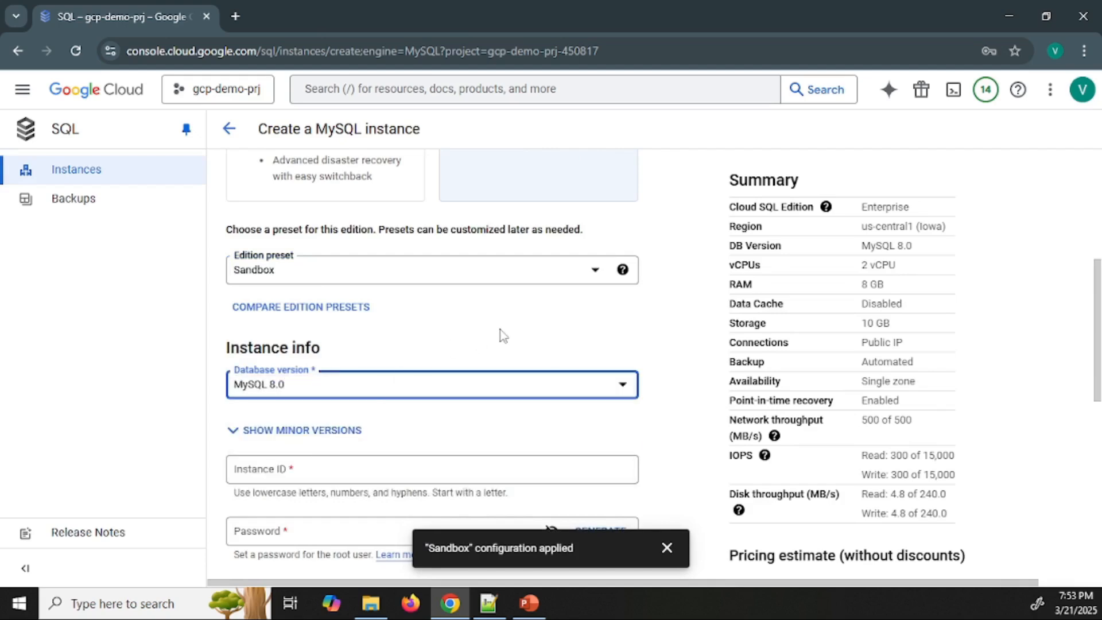
{"action": "scroll", "coordinate": [501, 335], "scroll_direction": "down", "scroll_amount": 4}
{"action": "left_click", "coordinate": [460, 227]}
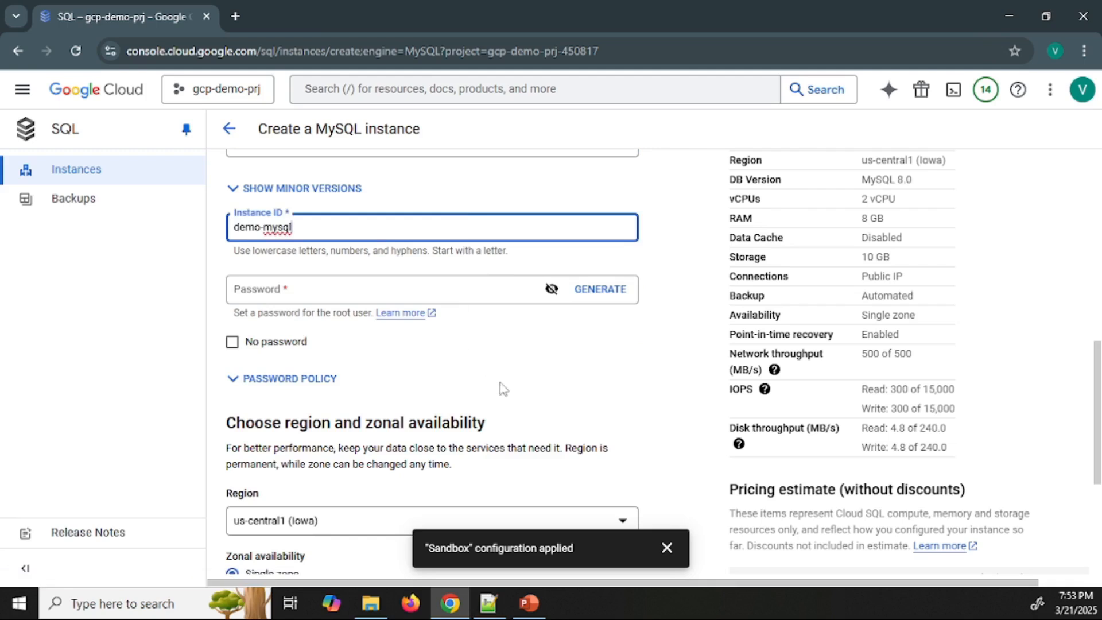
Make the root user's password visible and generate random passwords for it
{"action": "left_click", "coordinate": [551, 288]}
{"action": "left_click", "coordinate": [597, 292]}
{"action": "left_click", "coordinate": [597, 292]}
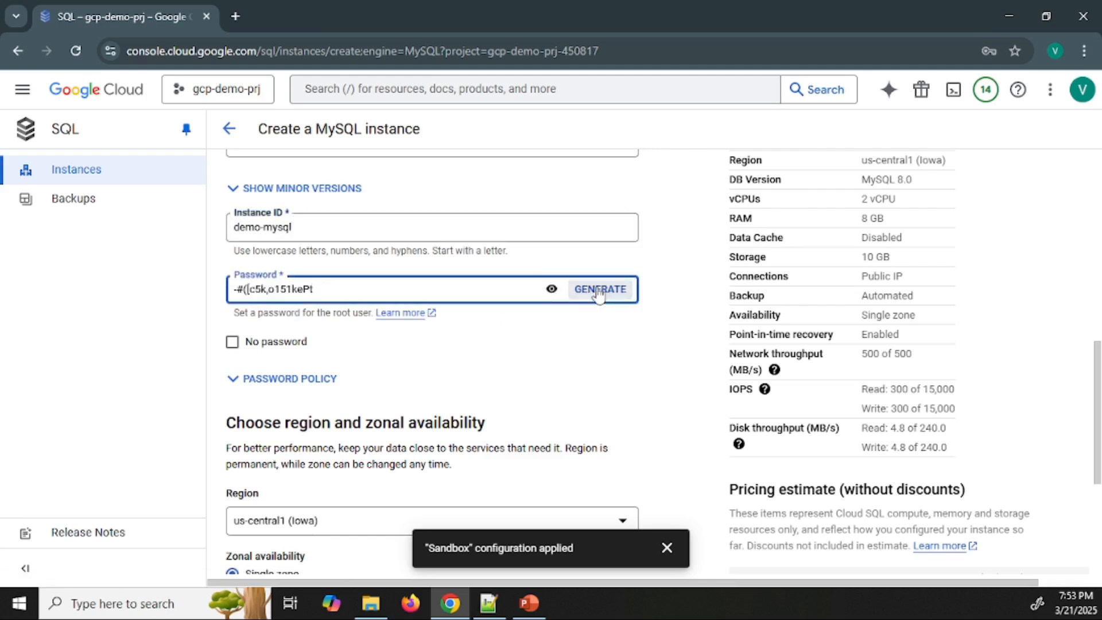
{"action": "left_click", "coordinate": [597, 292]}
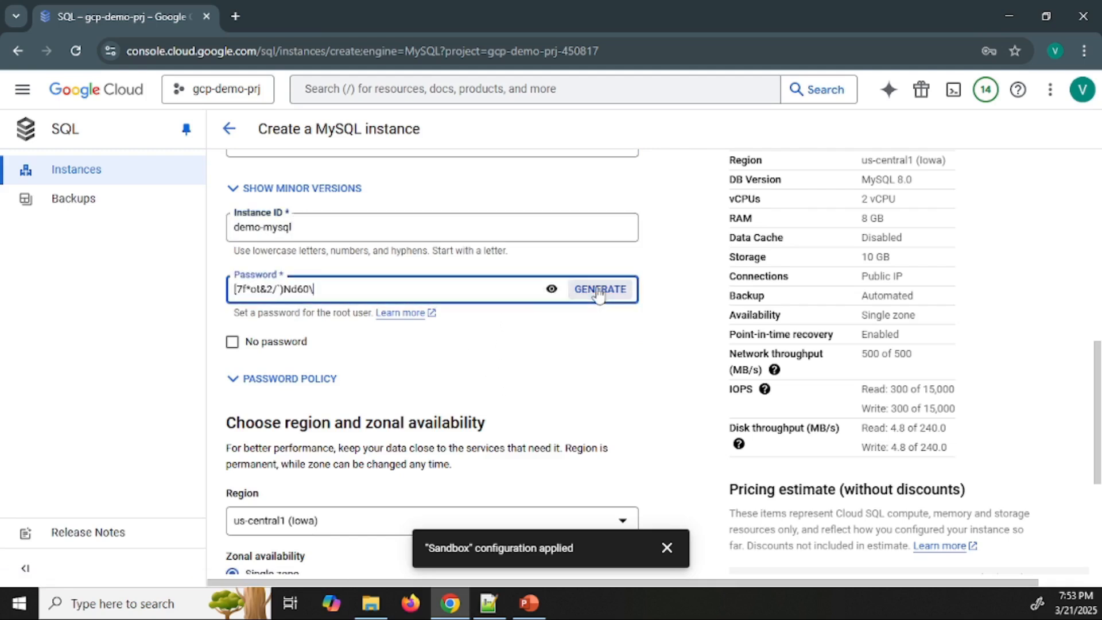
Mask the password field, clear the generated value and enter a custom password for the root user
{"action": "left_click", "coordinate": [553, 290]}
{"action": "left_click_drag", "start_coordinate": [451, 283], "coordinate": [429, 282]}
{"action": "key", "text": "ctrl+a"}
{"action": "key", "text": "BackSpace"}
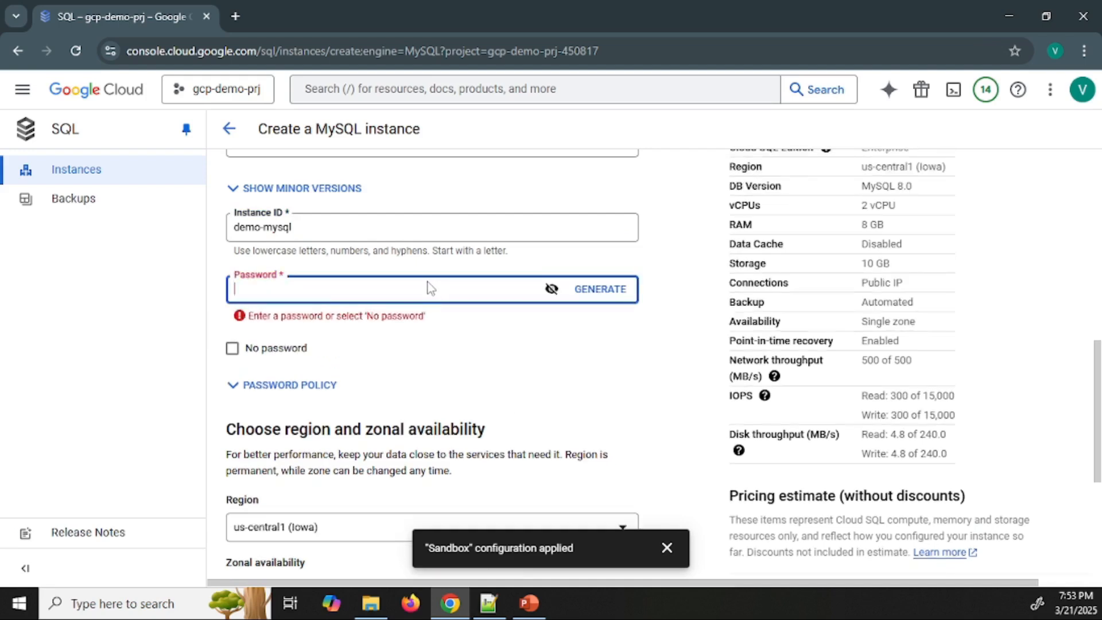
{"action": "type", "text": "Pa"}
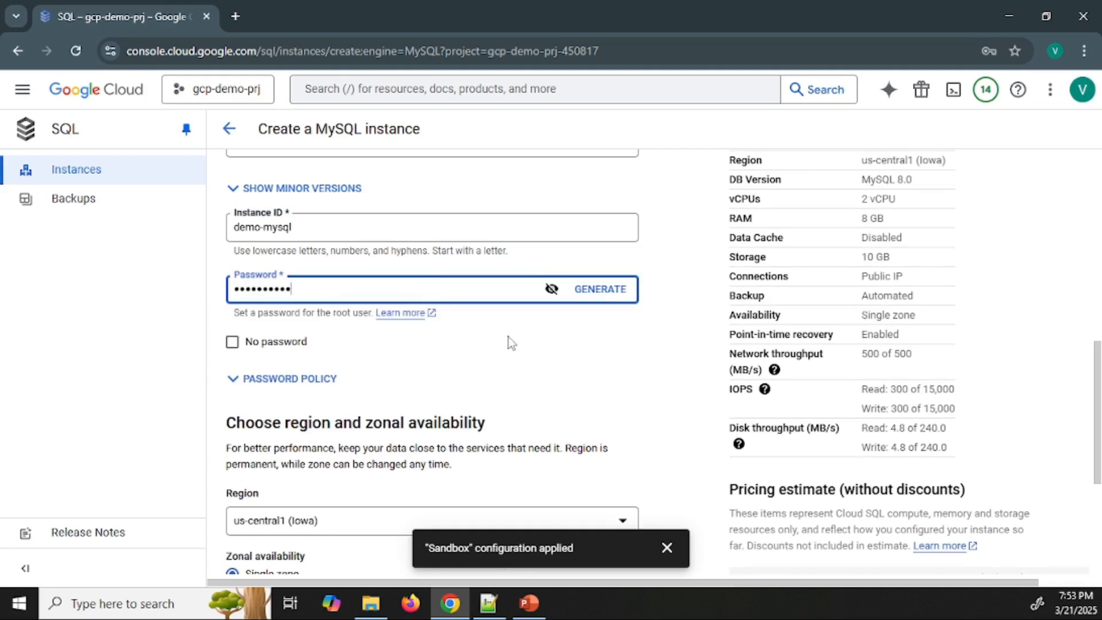
Review the region and zonal availability settings and the hourly pricing estimate
{"action": "scroll", "coordinate": [512, 343], "scroll_direction": "down", "scroll_amount": 1}
{"action": "scroll", "coordinate": [496, 341], "scroll_direction": "down", "scroll_amount": 1}
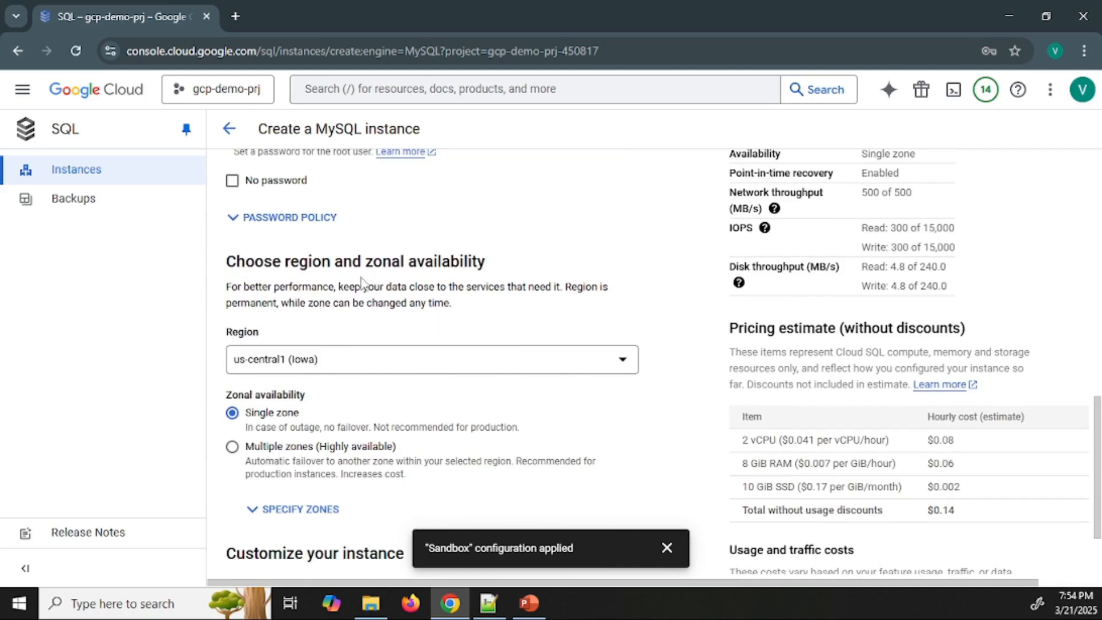
{"action": "left_click_drag", "start_coordinate": [321, 259], "coordinate": [465, 261]}
{"action": "left_click", "coordinate": [485, 322]}
{"action": "left_click_drag", "start_coordinate": [970, 514], "coordinate": [749, 481]}
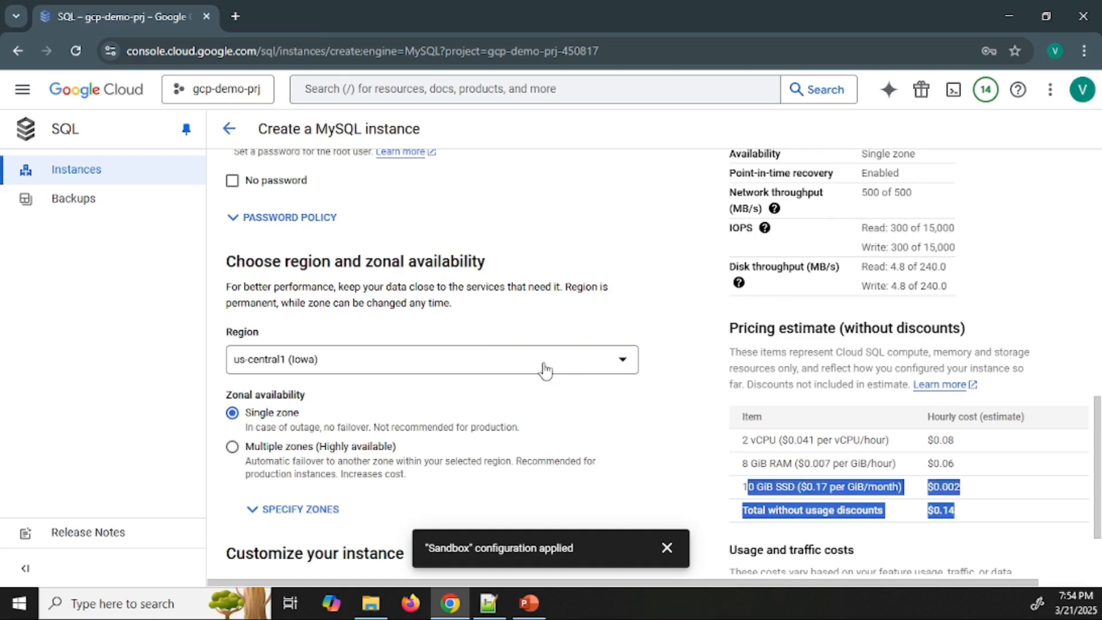
Change the edition preset to Development and check the resulting total in the pricing estimate
{"action": "scroll", "coordinate": [554, 389], "scroll_direction": "up", "scroll_amount": 5}
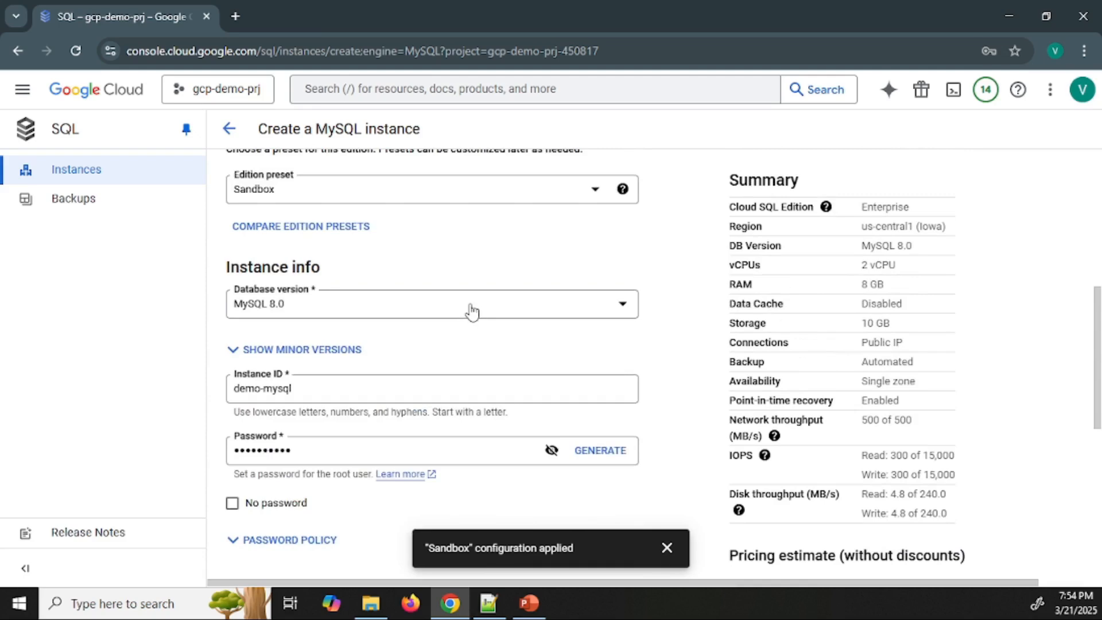
{"action": "scroll", "coordinate": [485, 337], "scroll_direction": "up", "scroll_amount": 3}
{"action": "left_click", "coordinate": [477, 349]}
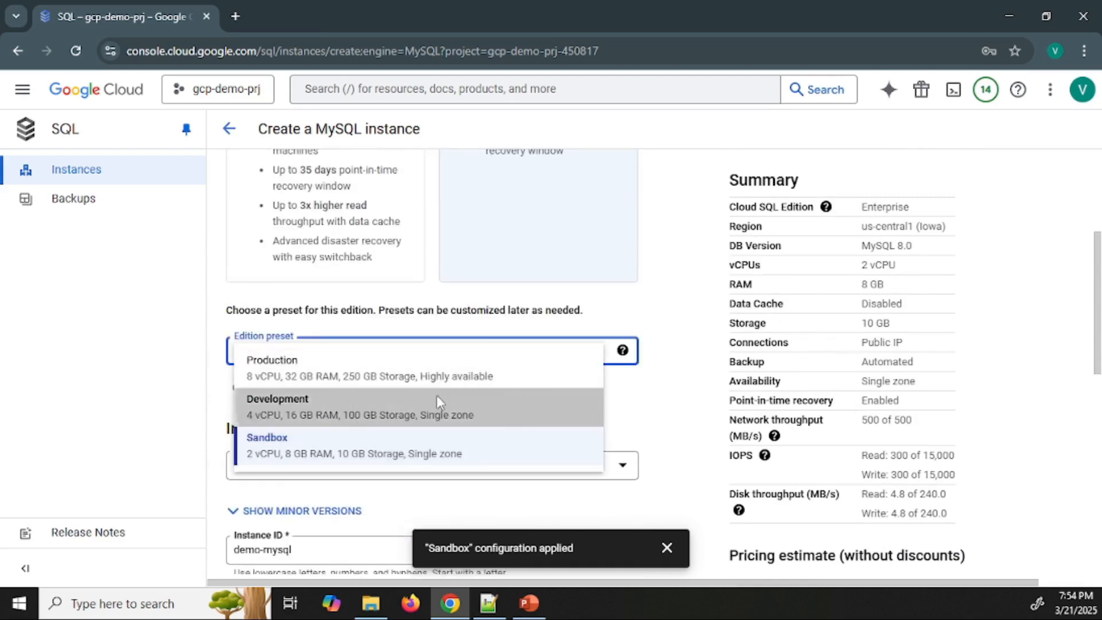
{"action": "left_click", "coordinate": [437, 401]}
{"action": "scroll", "coordinate": [1027, 425], "scroll_direction": "down", "scroll_amount": 5}
{"action": "scroll", "coordinate": [1027, 425], "scroll_direction": "down", "scroll_amount": 4}
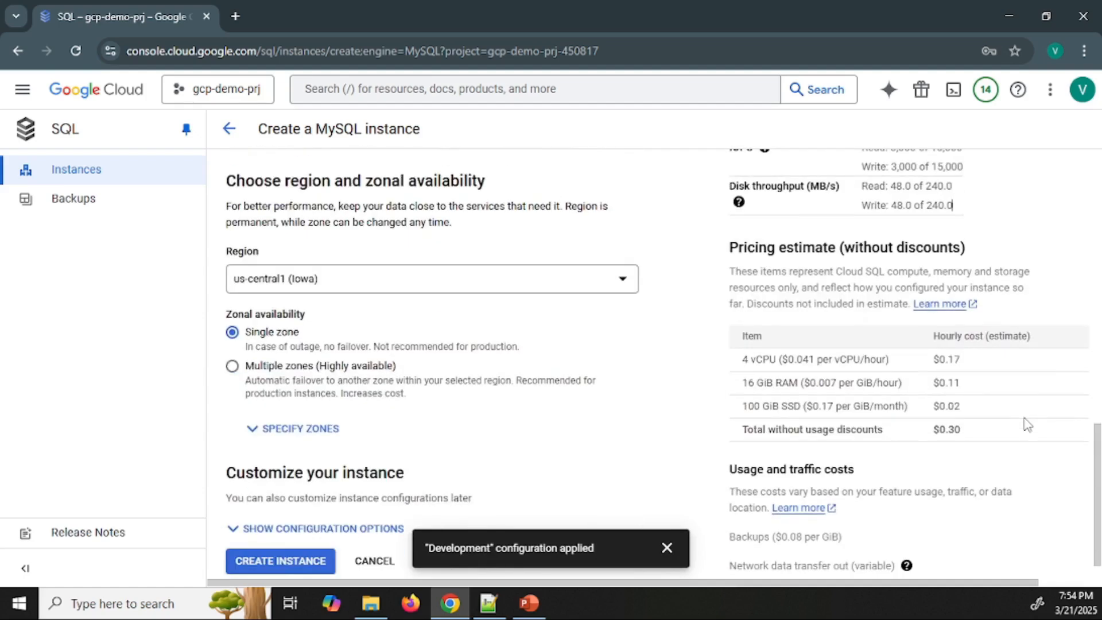
{"action": "left_click_drag", "start_coordinate": [961, 430], "coordinate": [934, 435]}
Look over the database version and change the edition preset to Sandbox
{"action": "scroll", "coordinate": [371, 335], "scroll_direction": "up", "scroll_amount": 7}
{"action": "left_click", "coordinate": [363, 314]}
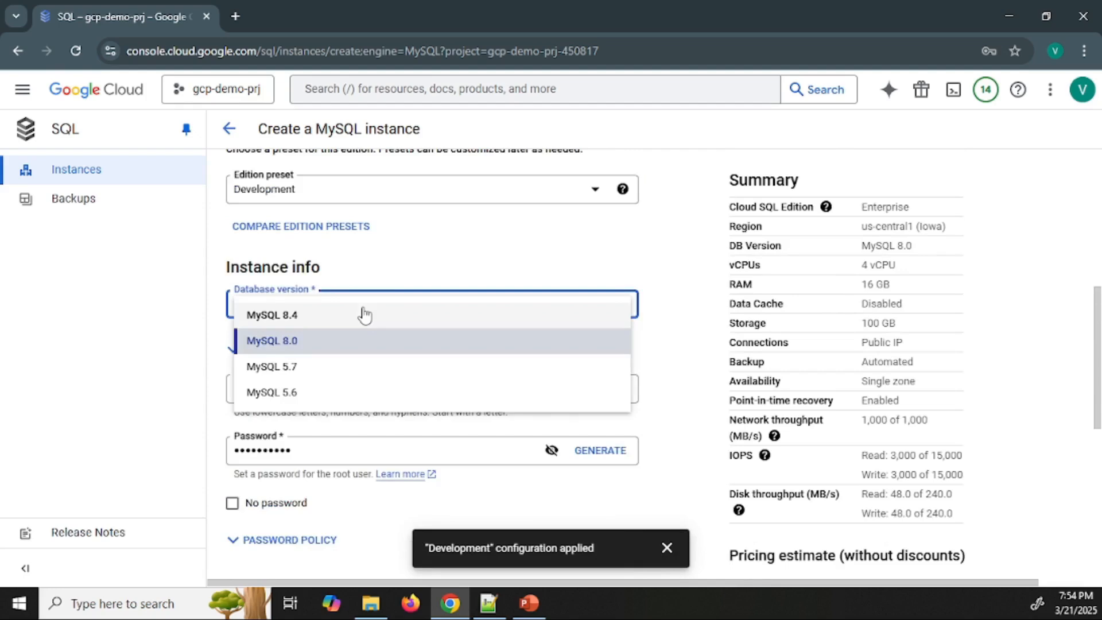
{"action": "left_click", "coordinate": [408, 269]}
{"action": "left_click", "coordinate": [396, 195]}
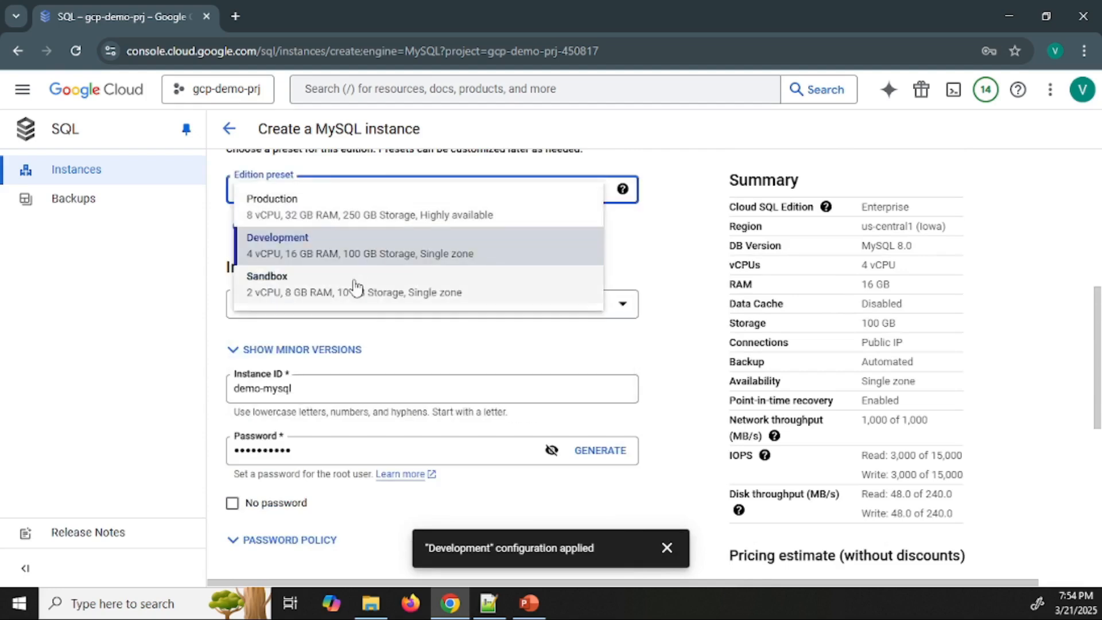
{"action": "left_click", "coordinate": [355, 286]}
{"action": "scroll", "coordinate": [535, 264], "scroll_direction": "down", "scroll_amount": 4}
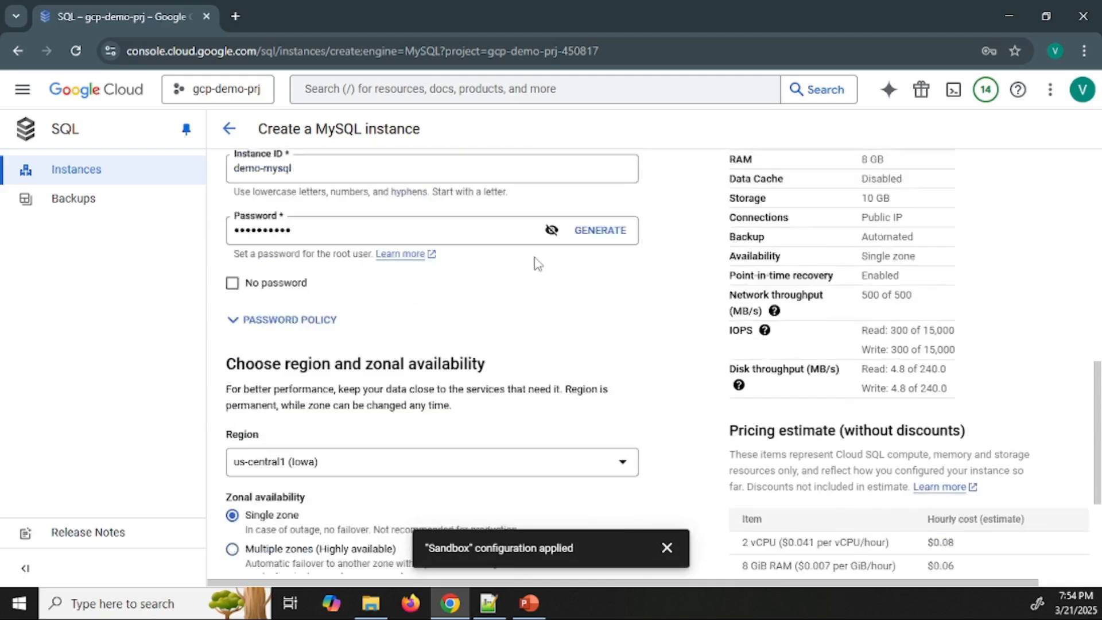
Look through the available regions without changing the us-central1 (Iowa) selection
{"action": "scroll", "coordinate": [537, 264], "scroll_direction": "down", "scroll_amount": 3}
{"action": "left_click", "coordinate": [508, 284]}
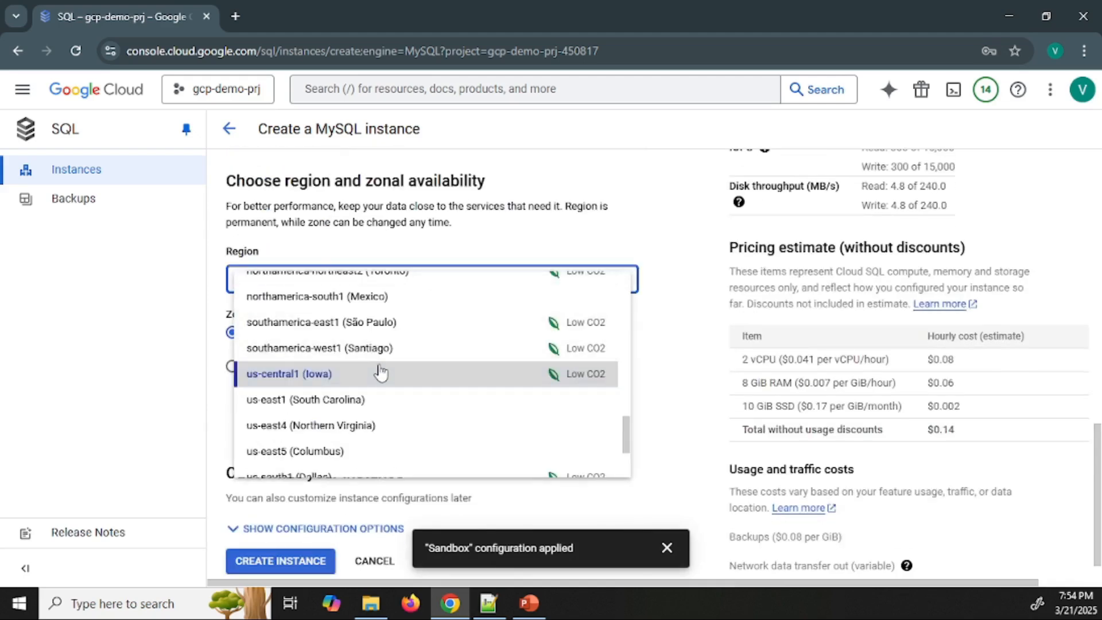
{"action": "left_click", "coordinate": [624, 235]}
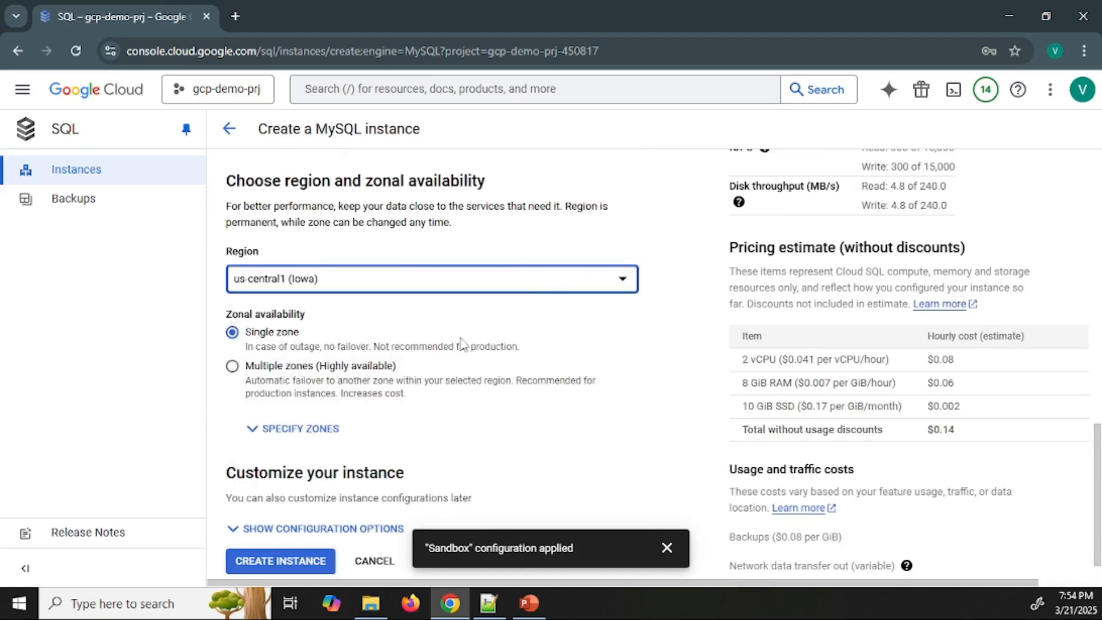
Switch the zonal availability to Multiple zones, check the resulting estimate and inspect the primary zone choices
{"action": "left_click", "coordinate": [233, 366]}
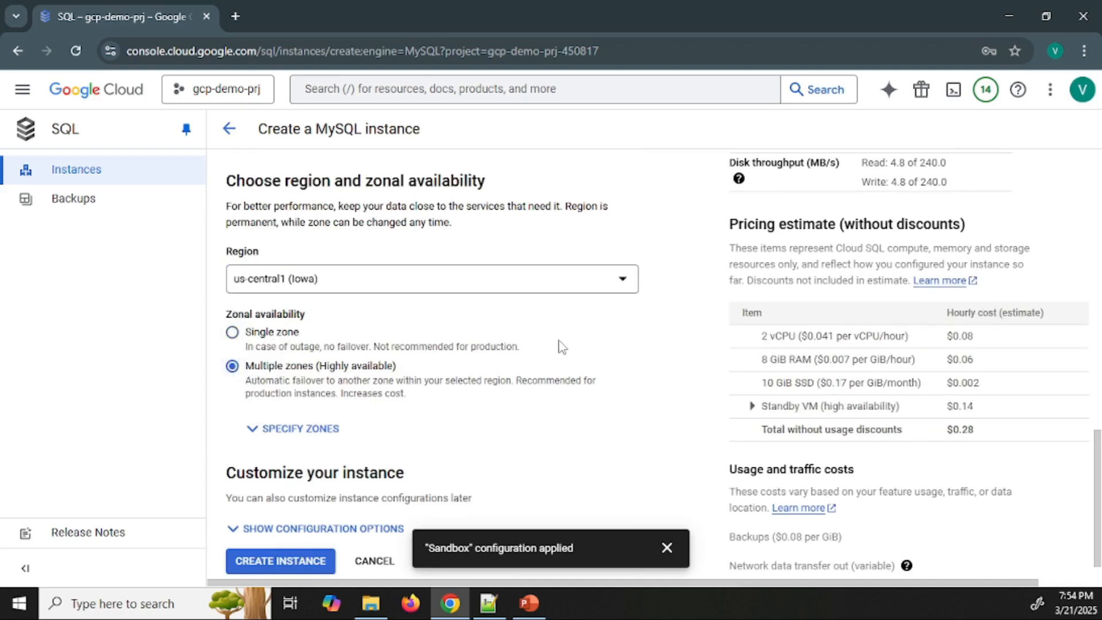
{"action": "left_click_drag", "start_coordinate": [976, 431], "coordinate": [944, 431]}
{"action": "left_click", "coordinate": [320, 428]}
{"action": "scroll", "coordinate": [390, 390], "scroll_direction": "down", "scroll_amount": 1}
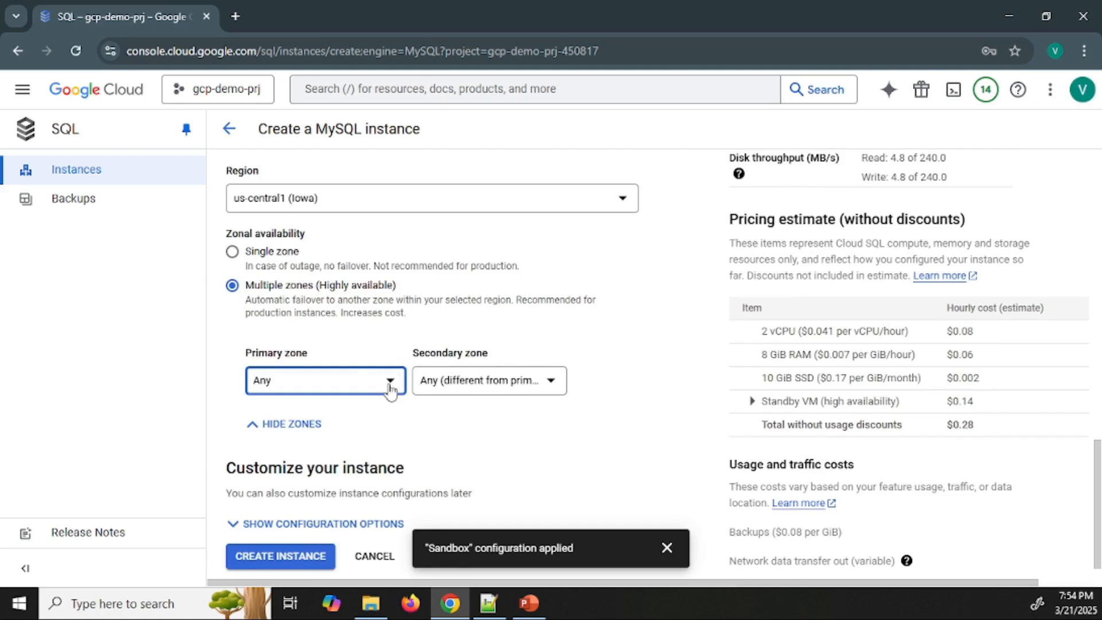
{"action": "left_click", "coordinate": [390, 383]}
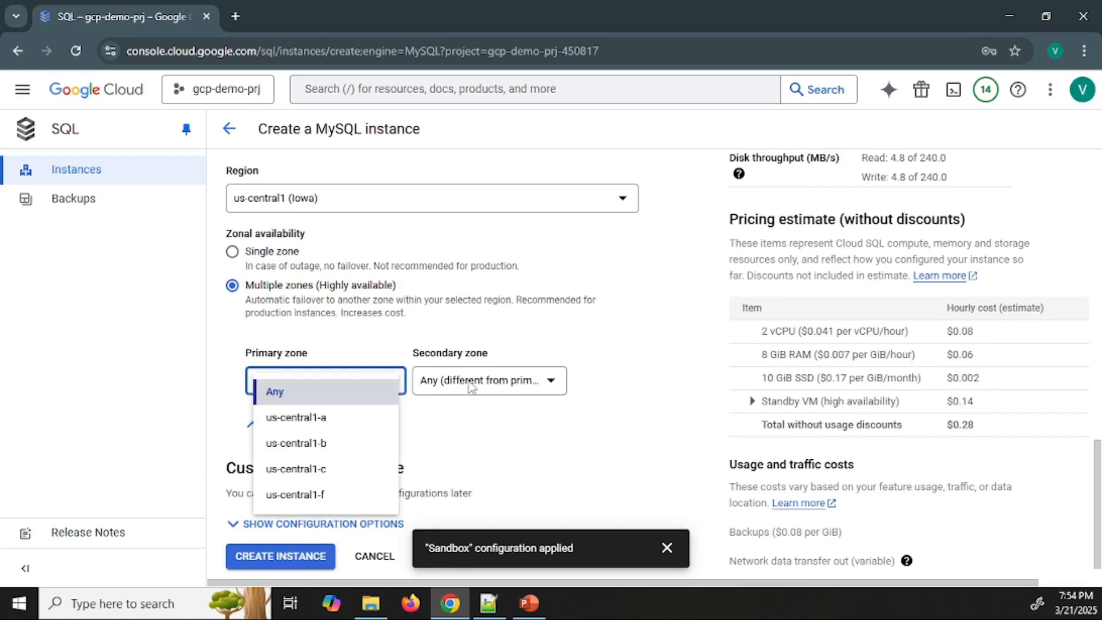
{"action": "left_click", "coordinate": [602, 260]}
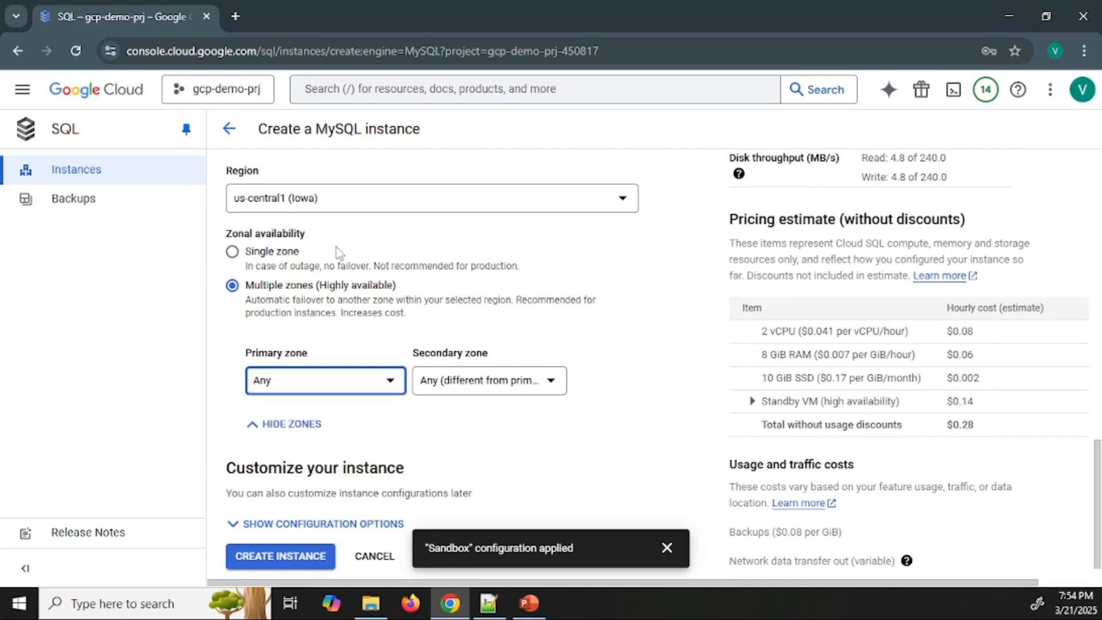
Set the zonal availability to Single zone
{"action": "left_click", "coordinate": [232, 254]}
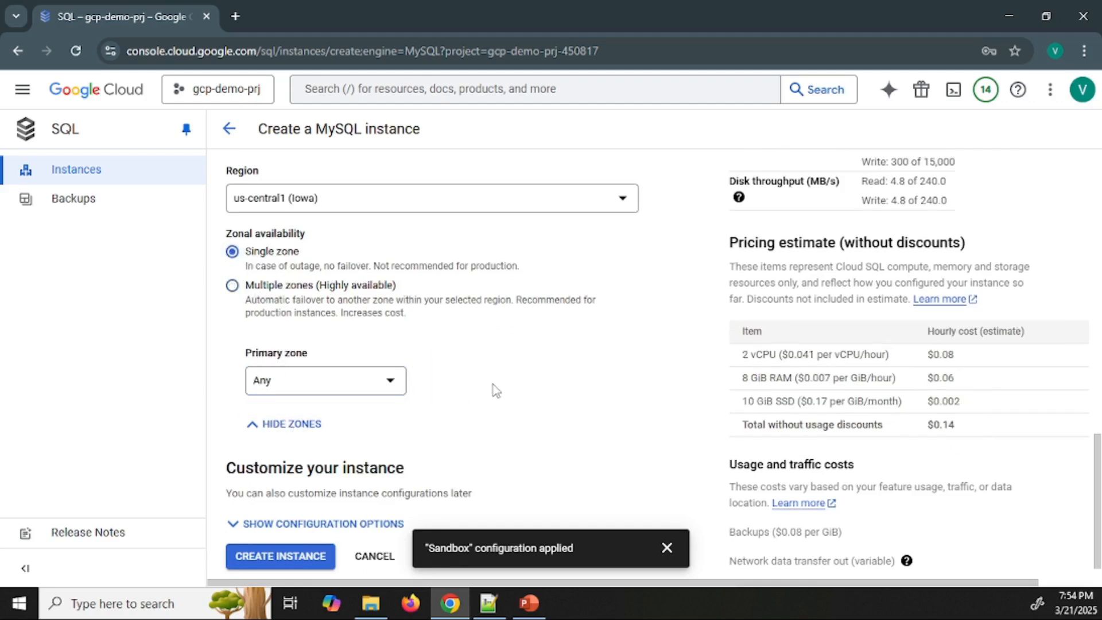
{"action": "scroll", "coordinate": [538, 379], "scroll_direction": "down", "scroll_amount": 1}
{"action": "scroll", "coordinate": [541, 382], "scroll_direction": "up", "scroll_amount": 1}
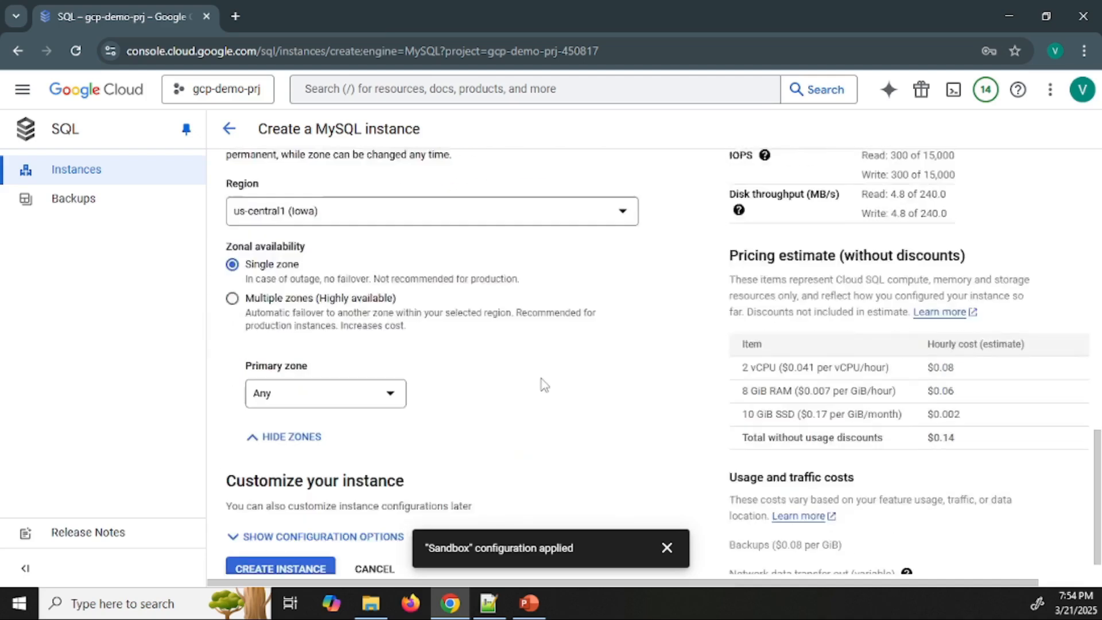
{"action": "scroll", "coordinate": [535, 387], "scroll_direction": "down", "scroll_amount": 1}
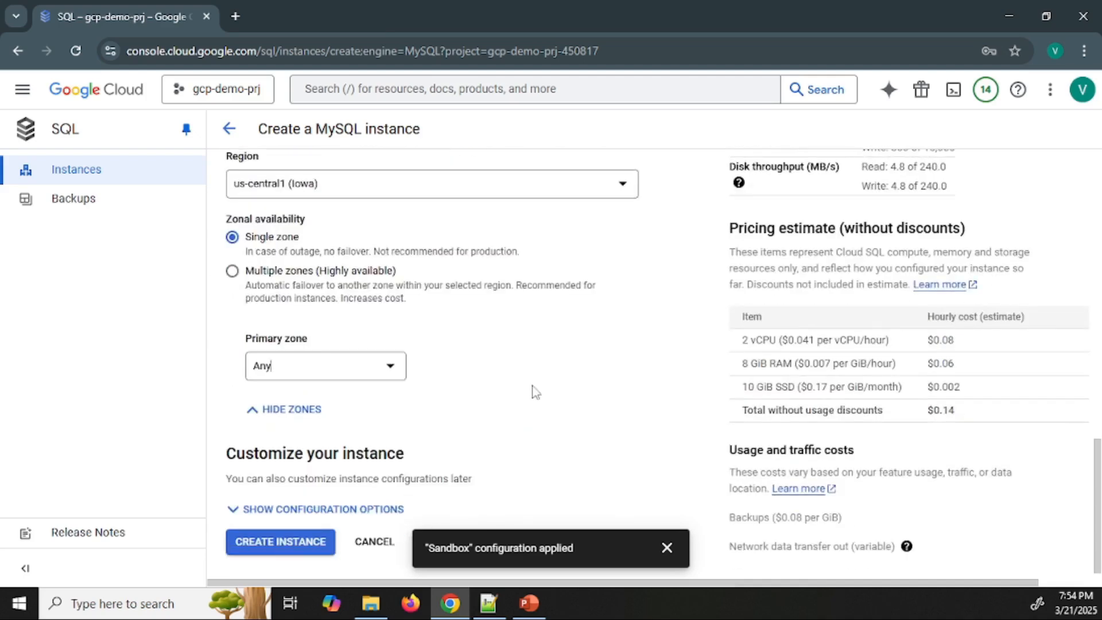
Expand the instance's configuration options, dismiss the preset notification and look over the available sections
{"action": "left_click", "coordinate": [297, 511]}
{"action": "scroll", "coordinate": [617, 280], "scroll_direction": "down", "scroll_amount": 3}
{"action": "scroll", "coordinate": [617, 280], "scroll_direction": "down", "scroll_amount": 3}
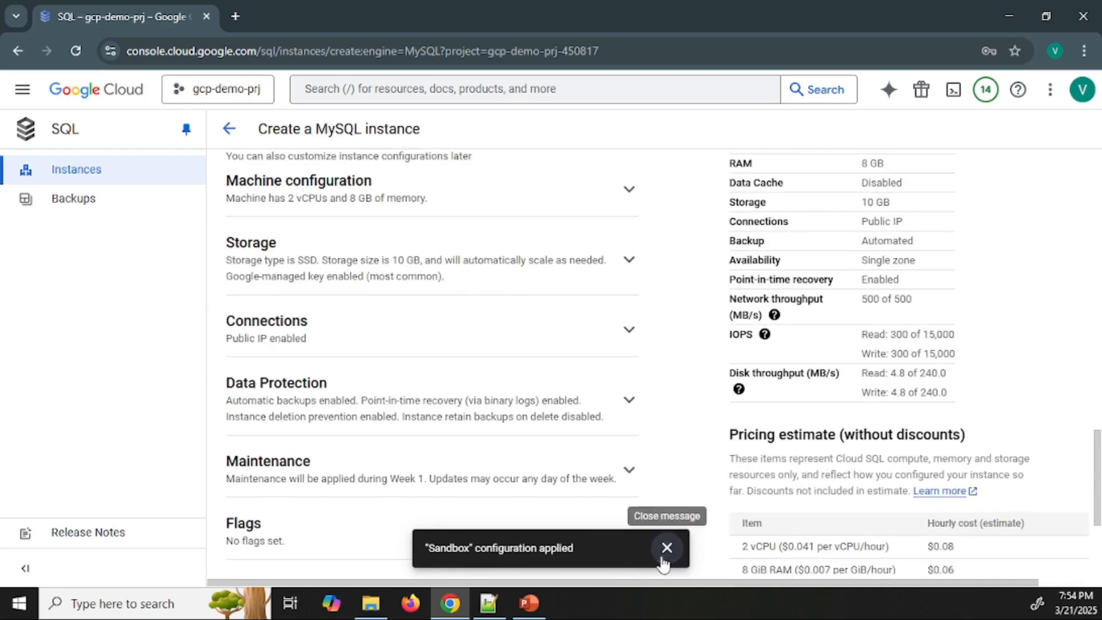
{"action": "left_click", "coordinate": [666, 548]}
{"action": "scroll", "coordinate": [480, 239], "scroll_direction": "down", "scroll_amount": 3}
{"action": "scroll", "coordinate": [512, 245], "scroll_direction": "up", "scroll_amount": 4}
{"action": "scroll", "coordinate": [511, 246], "scroll_direction": "up", "scroll_amount": 4}
{"action": "scroll", "coordinate": [512, 239], "scroll_direction": "down", "scroll_amount": 4}
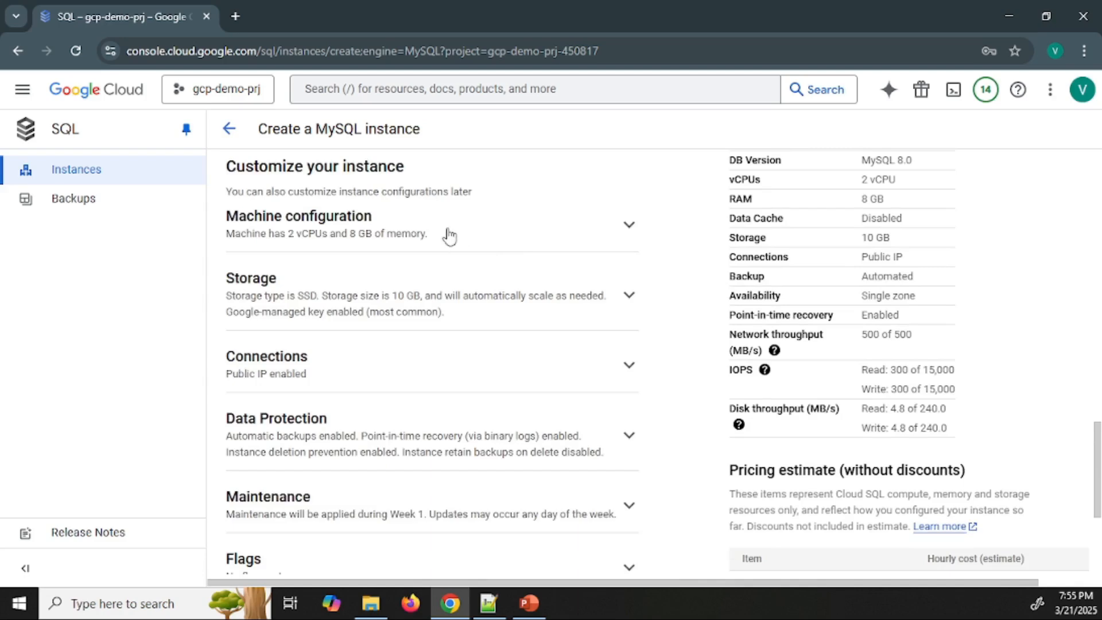
Expand the machine configuration and change the machine shape to Shared core
{"action": "left_click", "coordinate": [449, 236]}
{"action": "scroll", "coordinate": [550, 222], "scroll_direction": "down", "scroll_amount": 1}
{"action": "left_click", "coordinate": [512, 245]}
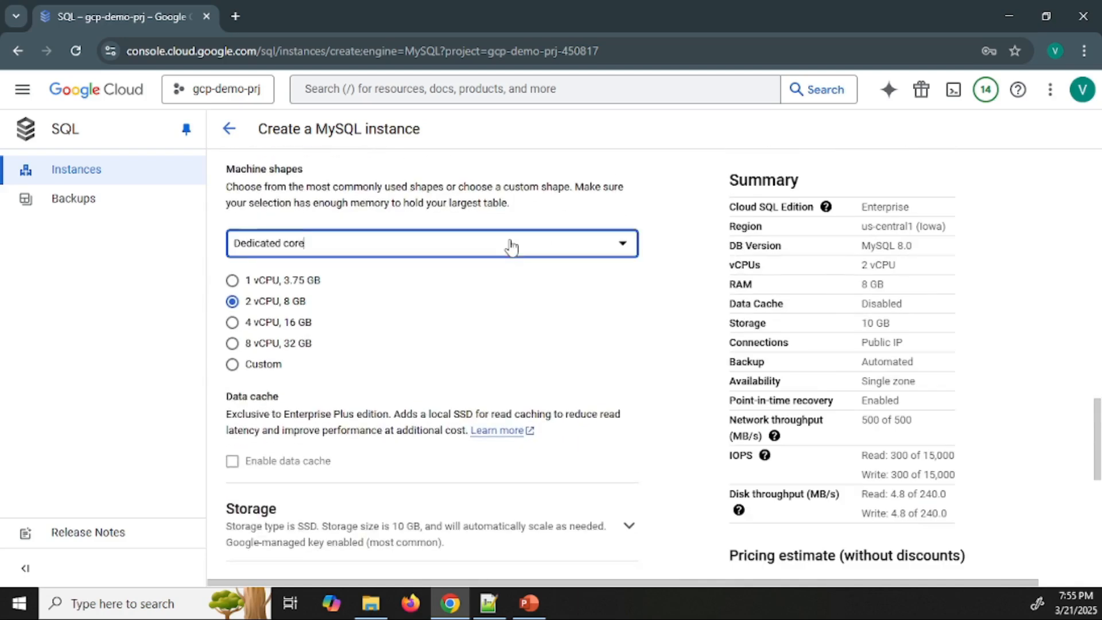
{"action": "left_click", "coordinate": [421, 259]}
{"action": "left_click", "coordinate": [445, 245]}
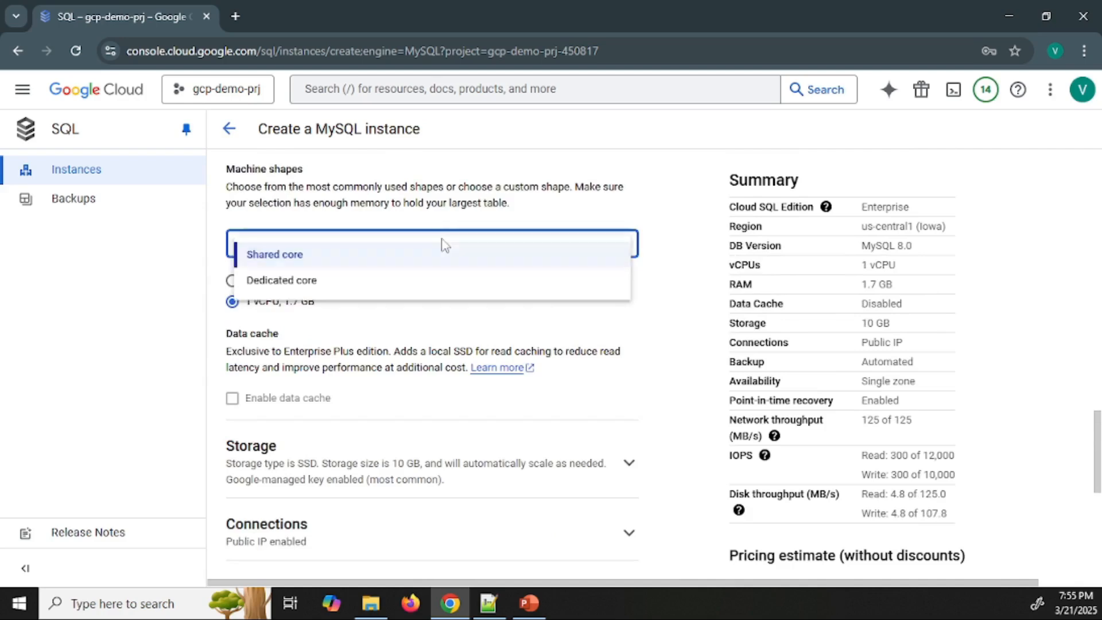
{"action": "left_click", "coordinate": [438, 253]}
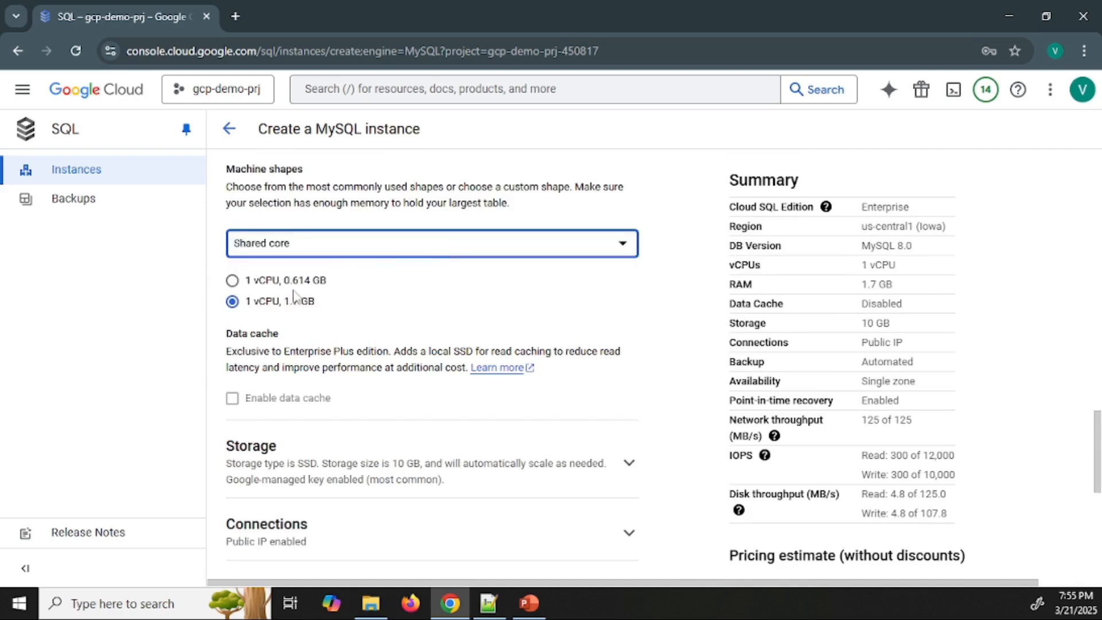
Change the machine shape to Dedicated core with 1 vCPU and 3.75 GB
{"action": "left_click", "coordinate": [346, 249]}
{"action": "left_click", "coordinate": [338, 281]}
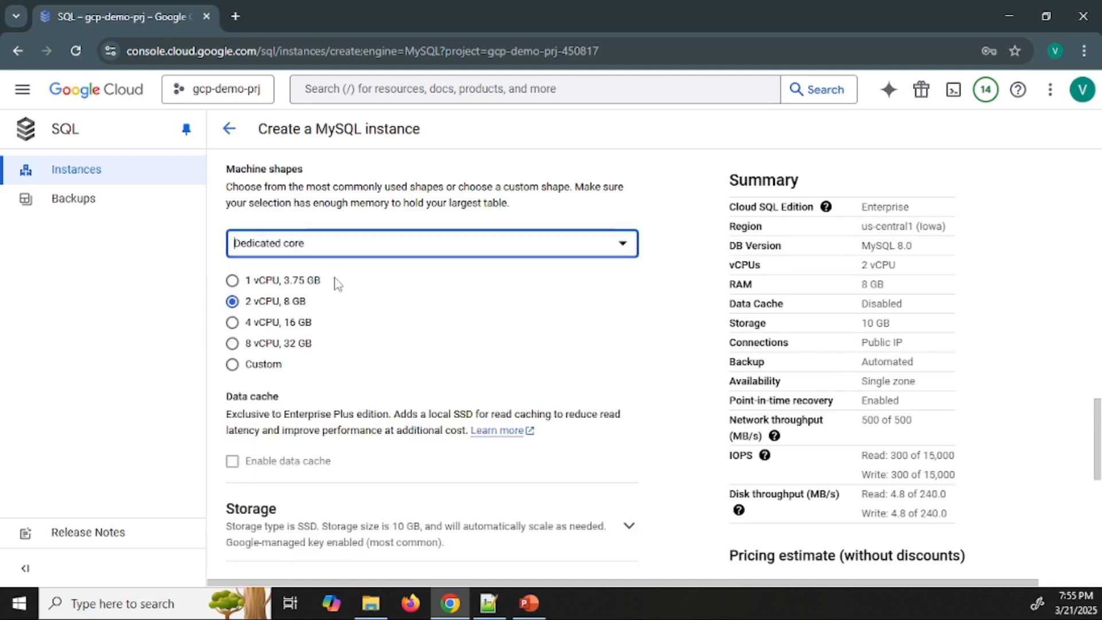
{"action": "left_click", "coordinate": [231, 281]}
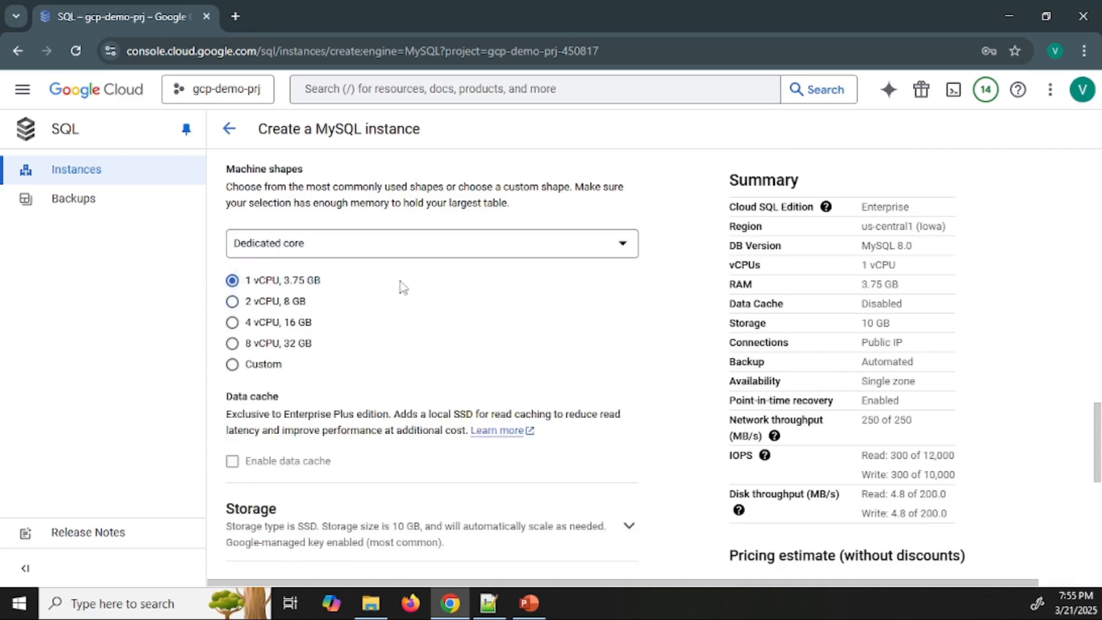
Switch the machine shape to Shared core for comparison and return it to Dedicated core
{"action": "left_click", "coordinate": [480, 253]}
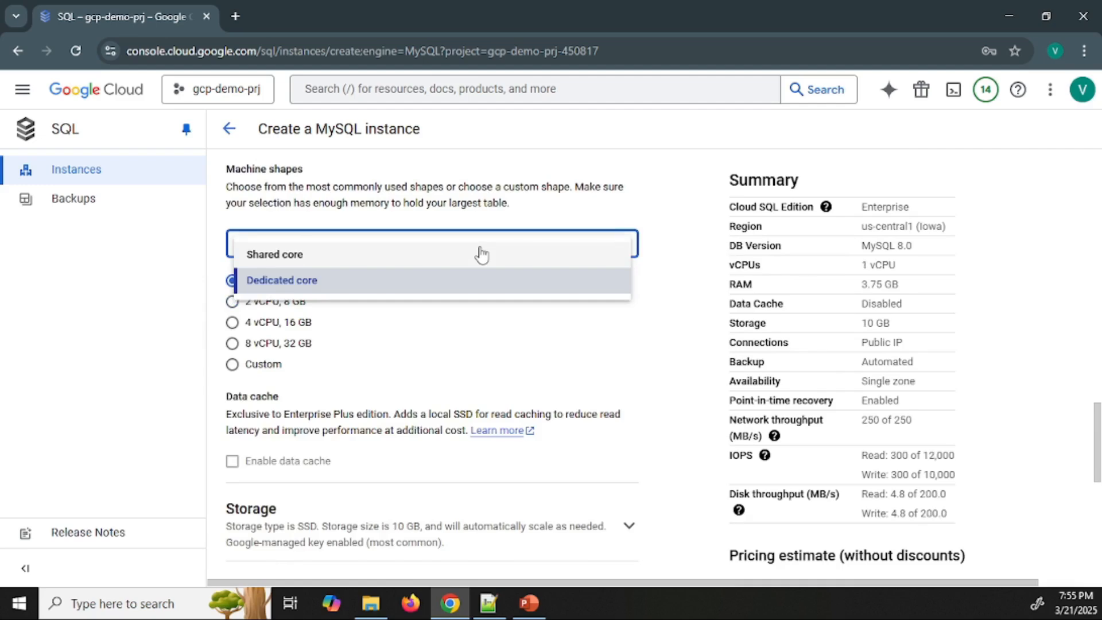
{"action": "left_click", "coordinate": [452, 256]}
{"action": "left_click", "coordinate": [451, 251]}
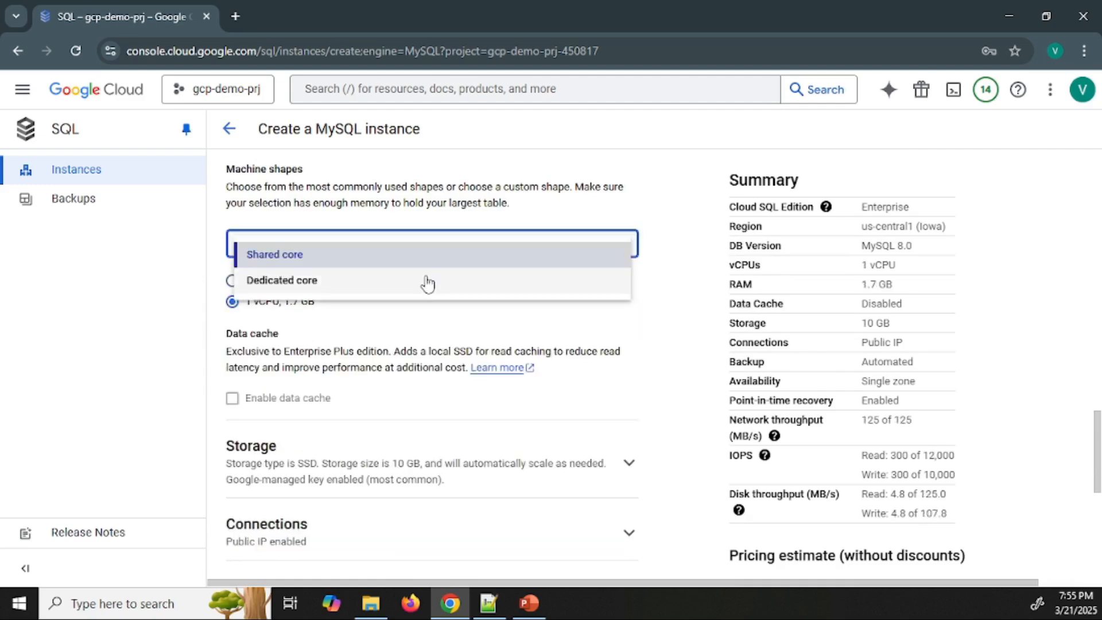
{"action": "left_click", "coordinate": [534, 281]}
{"action": "left_click", "coordinate": [620, 302]}
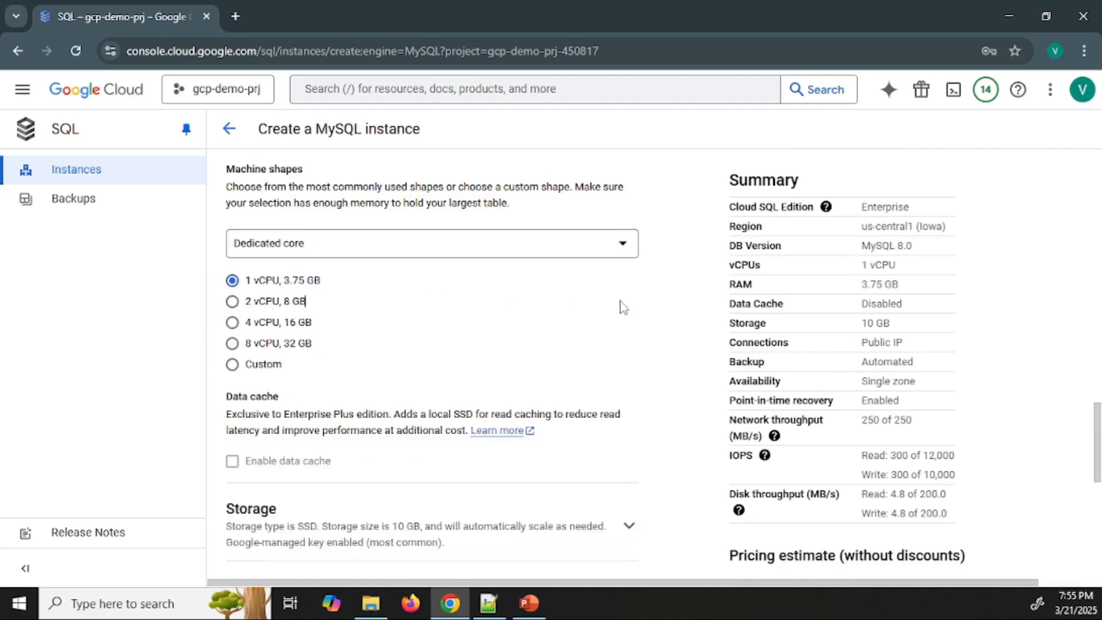
Select a custom machine shape and set its vCPUs to 96
{"action": "left_click", "coordinate": [232, 364]}
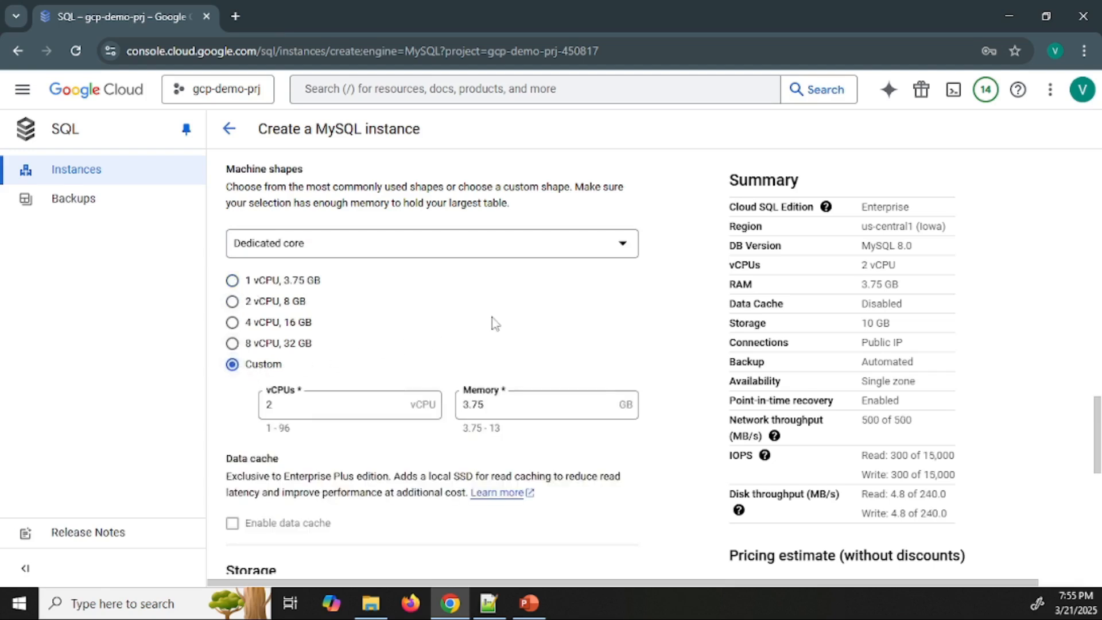
{"action": "left_click", "coordinate": [332, 404]}
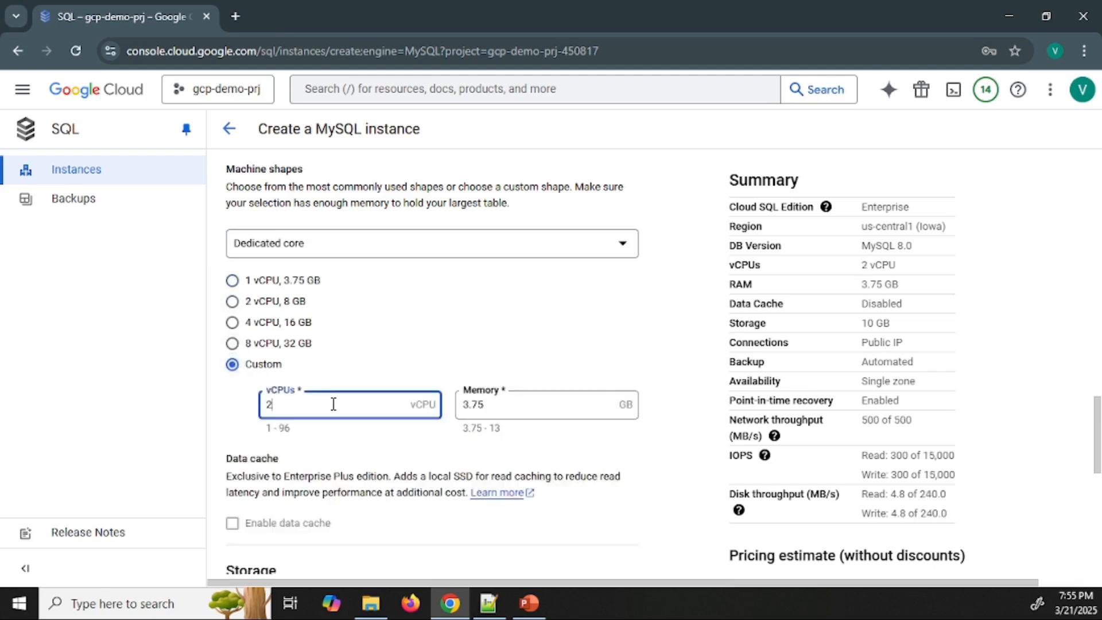
{"action": "left_click_drag", "start_coordinate": [291, 432], "coordinate": [268, 426]}
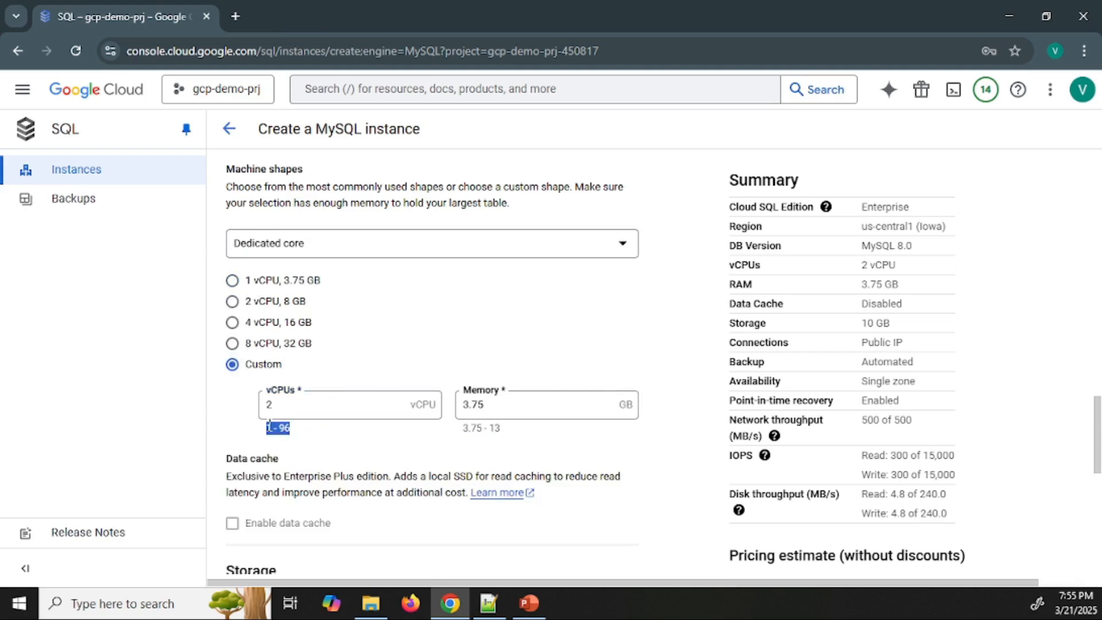
{"action": "type", "text": "96"}
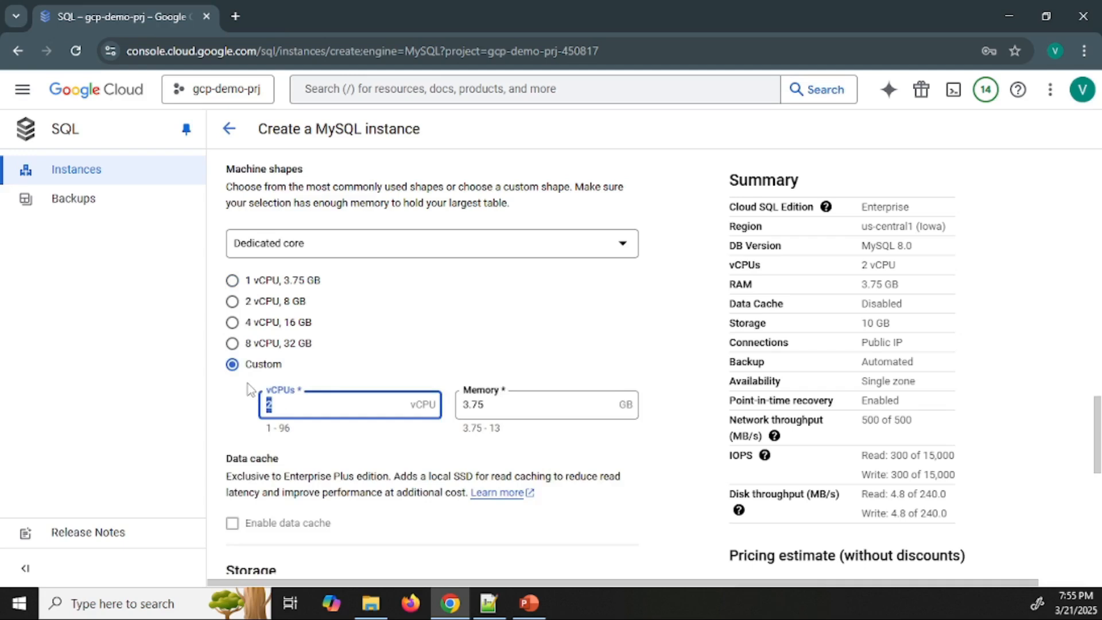
{"action": "key", "text": "Tab"}
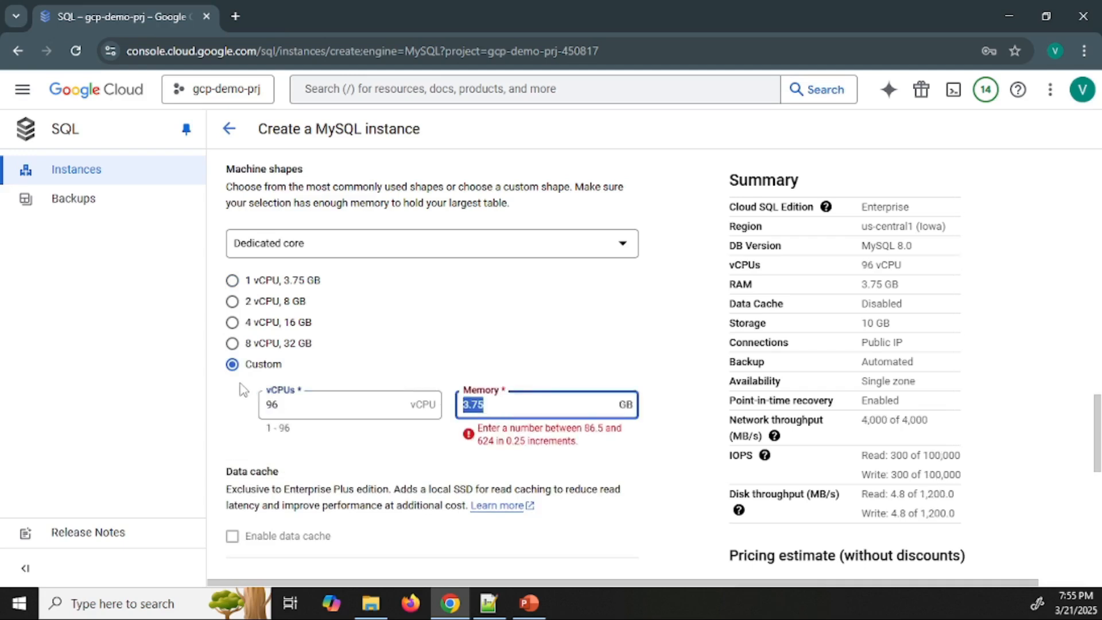
Try a vCPU count of 97, just above the allowed range
{"action": "left_click", "coordinate": [294, 406]}
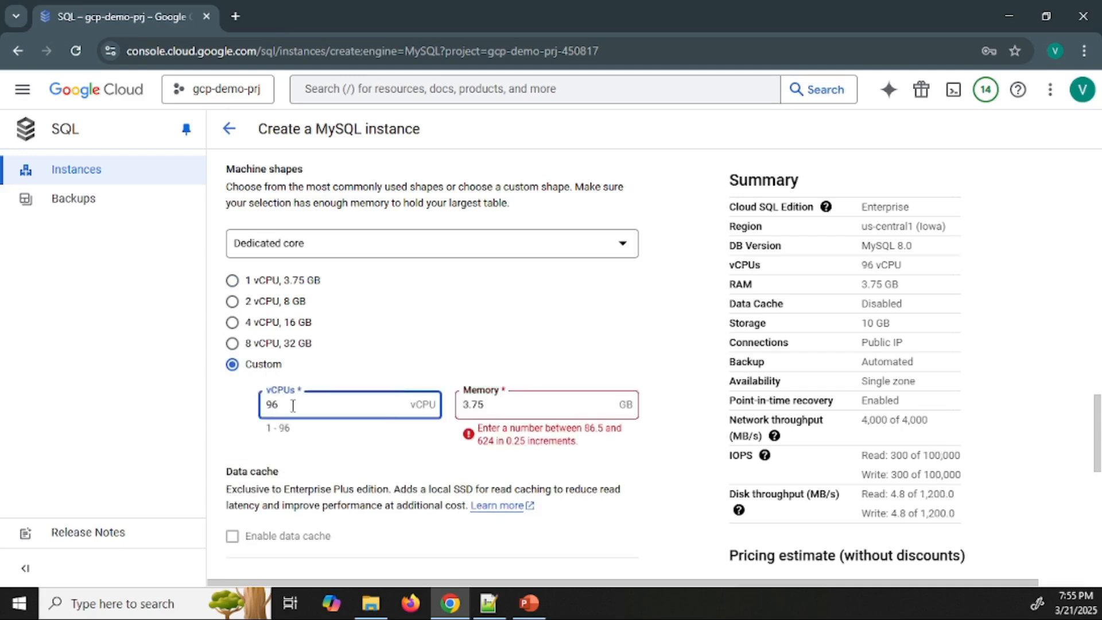
{"action": "left_click_drag", "start_coordinate": [292, 405], "coordinate": [241, 412]}
{"action": "type", "text": "97"}
{"action": "key", "text": "Tab"}
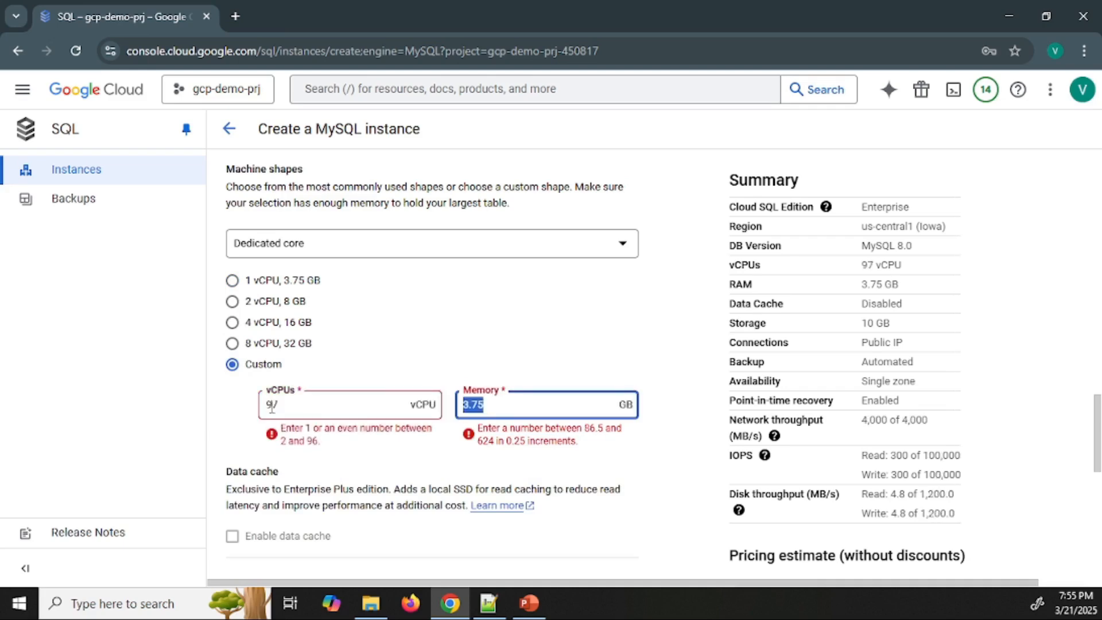
Correct the custom machine's vCPU count to 96
{"action": "left_click", "coordinate": [290, 407]}
{"action": "key", "text": "BackSpace"}
{"action": "type", "text": "6"}
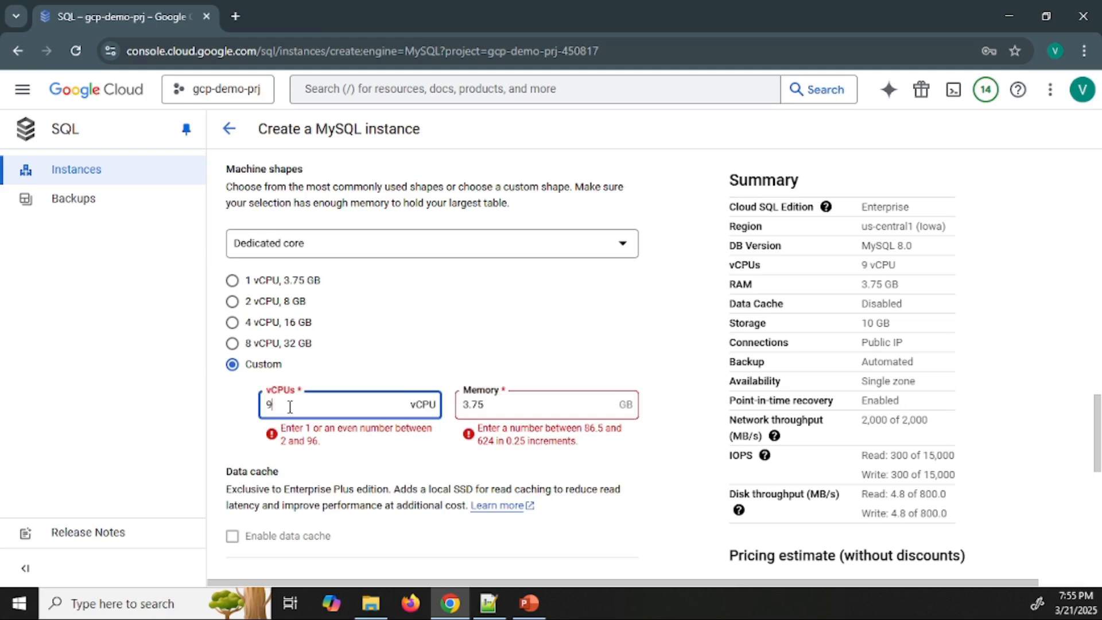
{"action": "key", "text": "Tab"}
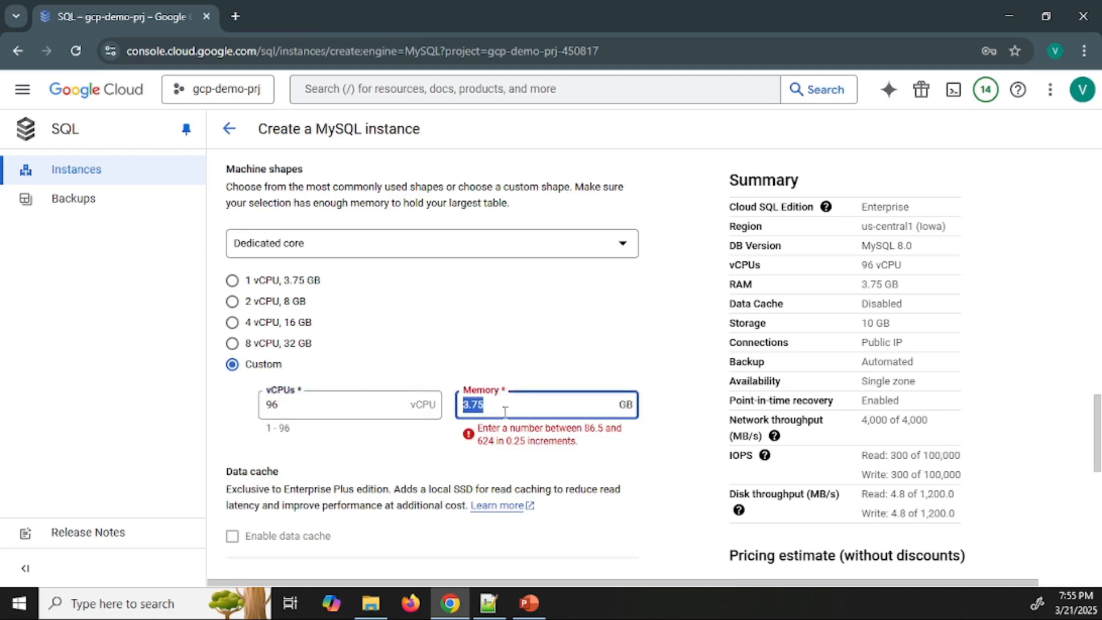
Clear the custom machine's memory value and set it to 256 GB
{"action": "key", "text": "BackSpace"}
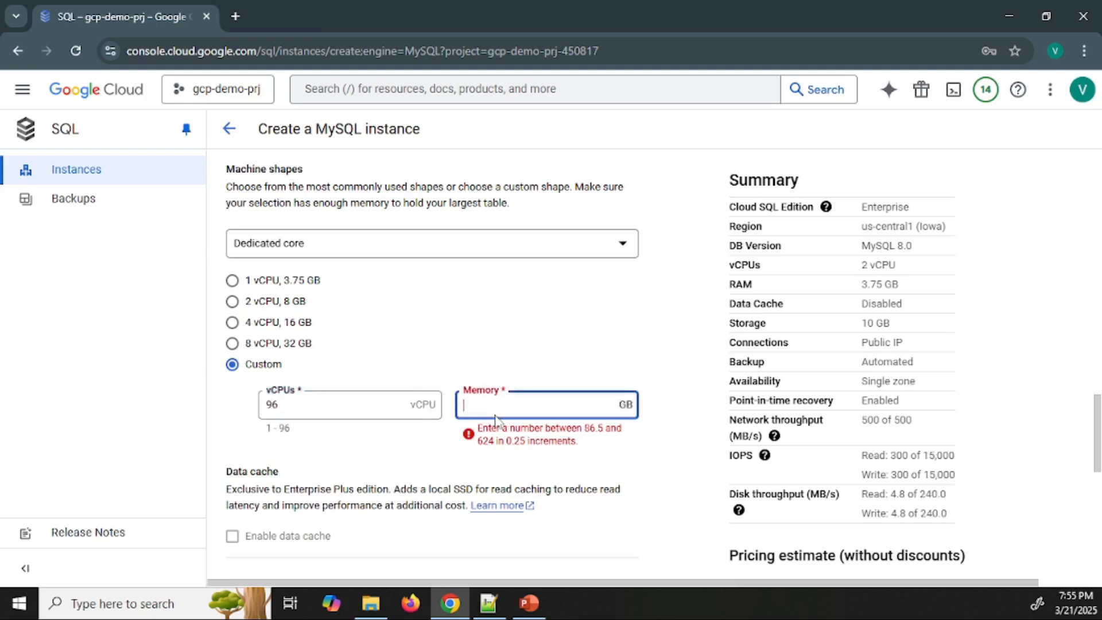
{"action": "left_click", "coordinate": [642, 468]}
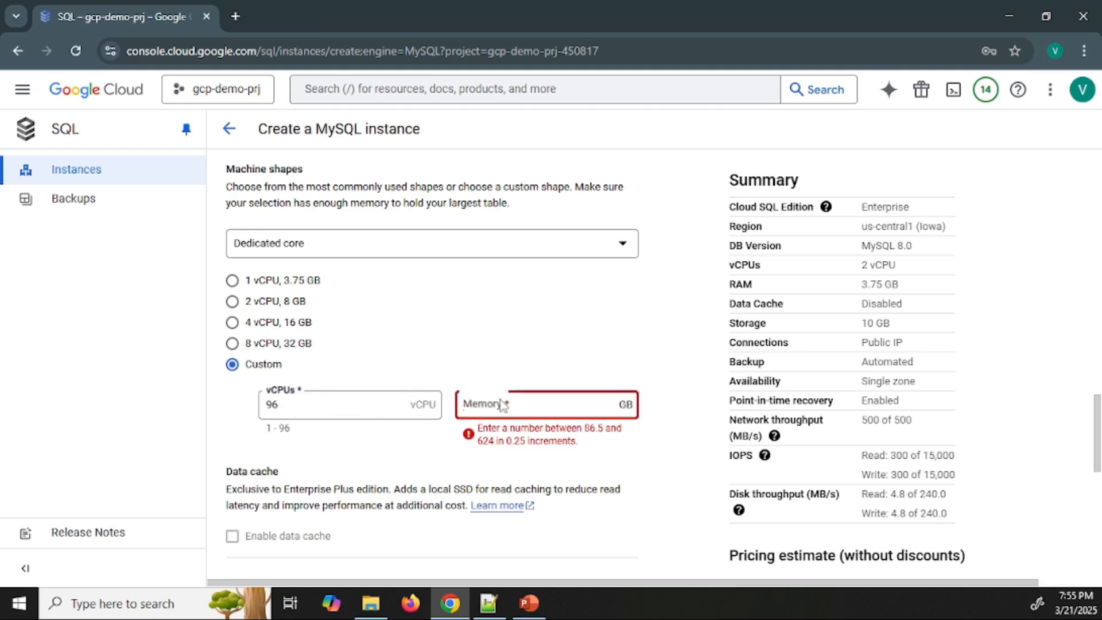
{"action": "left_click", "coordinate": [507, 406]}
{"action": "type", "text": "256"}
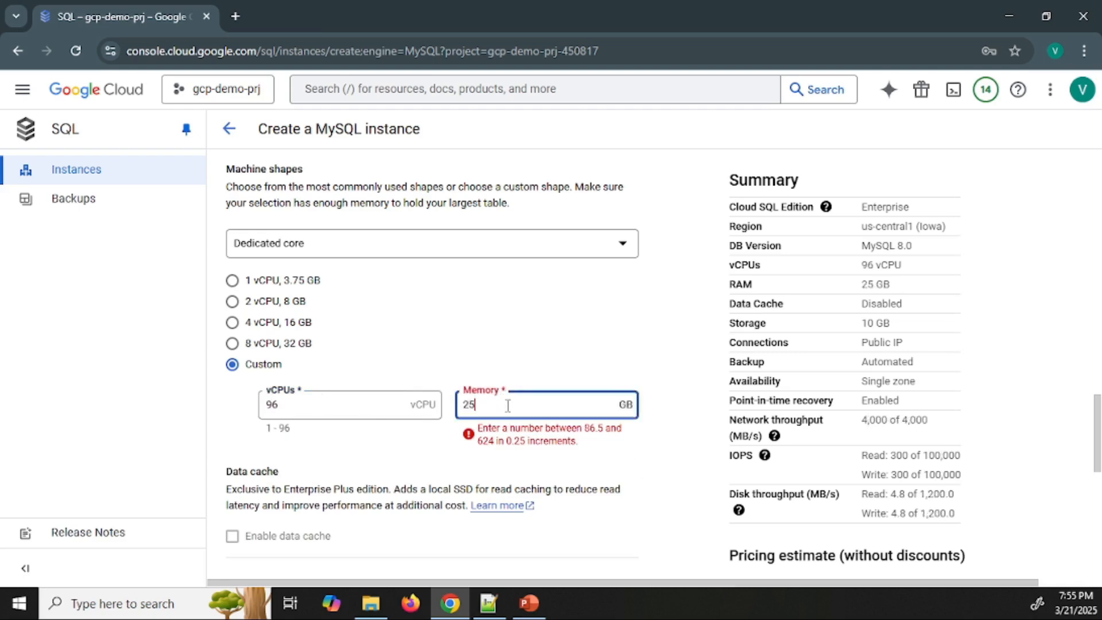
{"action": "key", "text": "Tab"}
{"action": "double_click", "coordinate": [508, 405]}
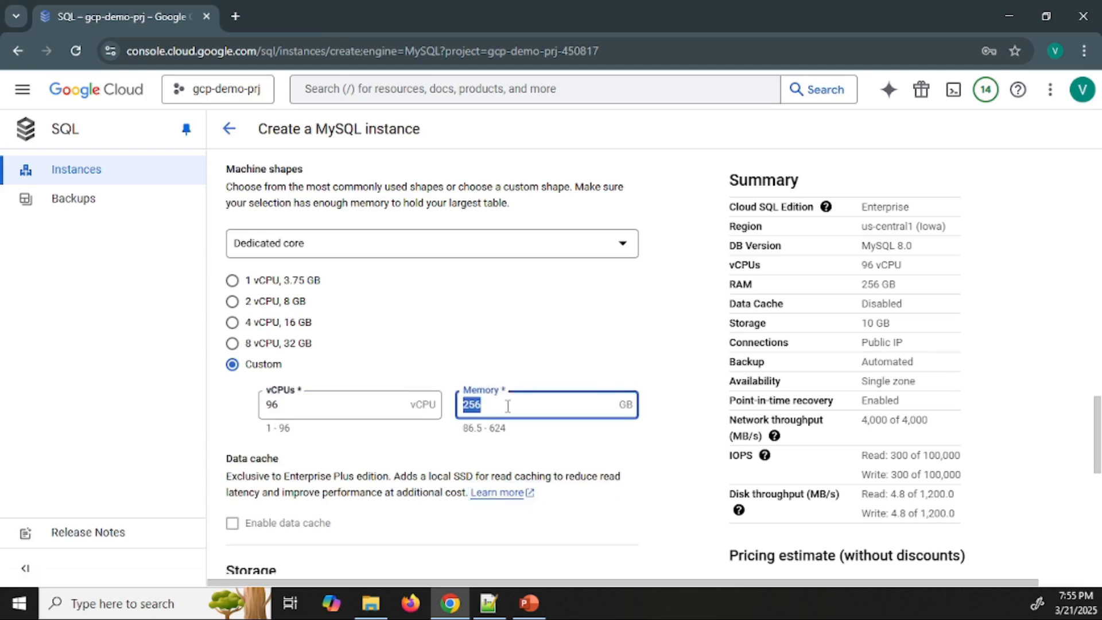
Try custom machine memory of 624 GB and then 625 GB, just above the allowed range
{"action": "type", "text": "624"}
{"action": "key", "text": "Tab"}
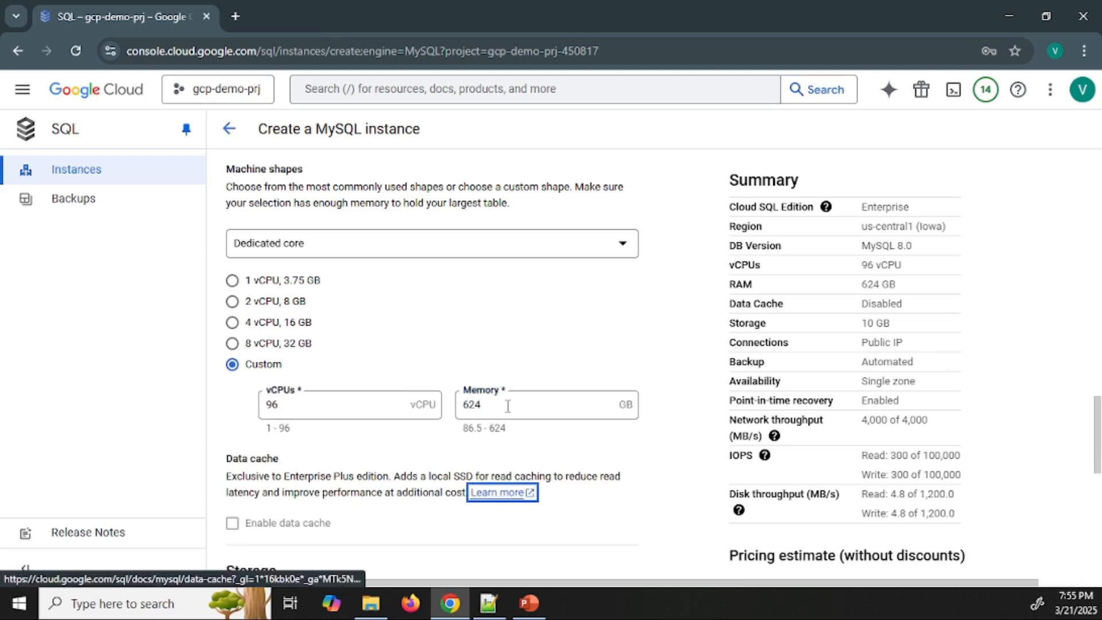
{"action": "double_click", "coordinate": [508, 405]}
{"action": "type", "text": "625"}
{"action": "key", "text": "Tab"}
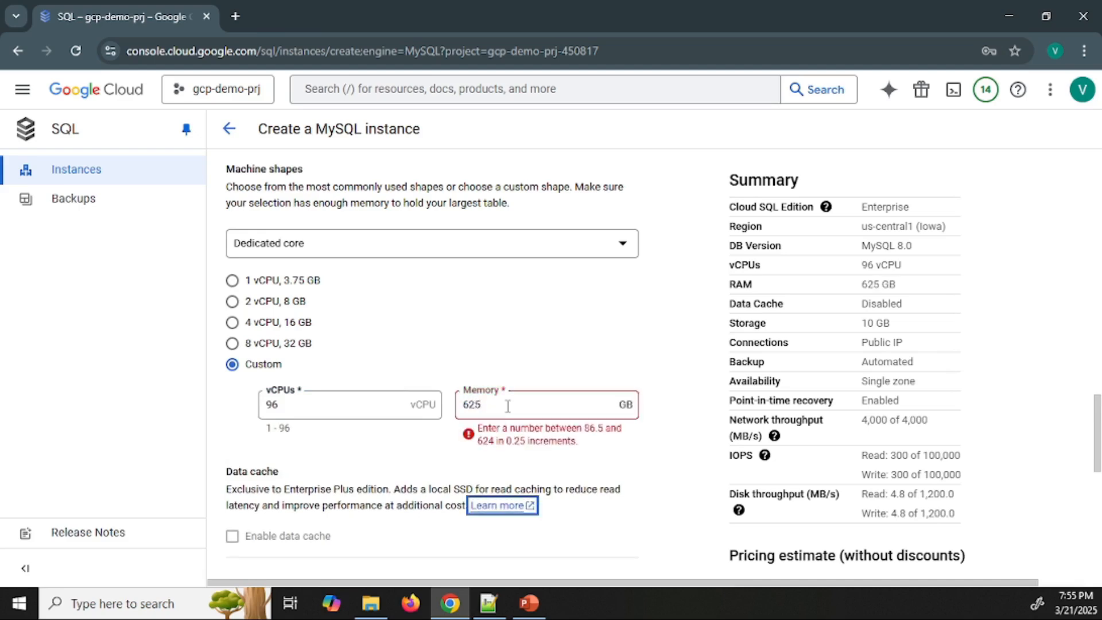
Replace the custom machine shape with the 1 vCPU, 3.75 GB option
{"action": "double_click", "coordinate": [508, 405]}
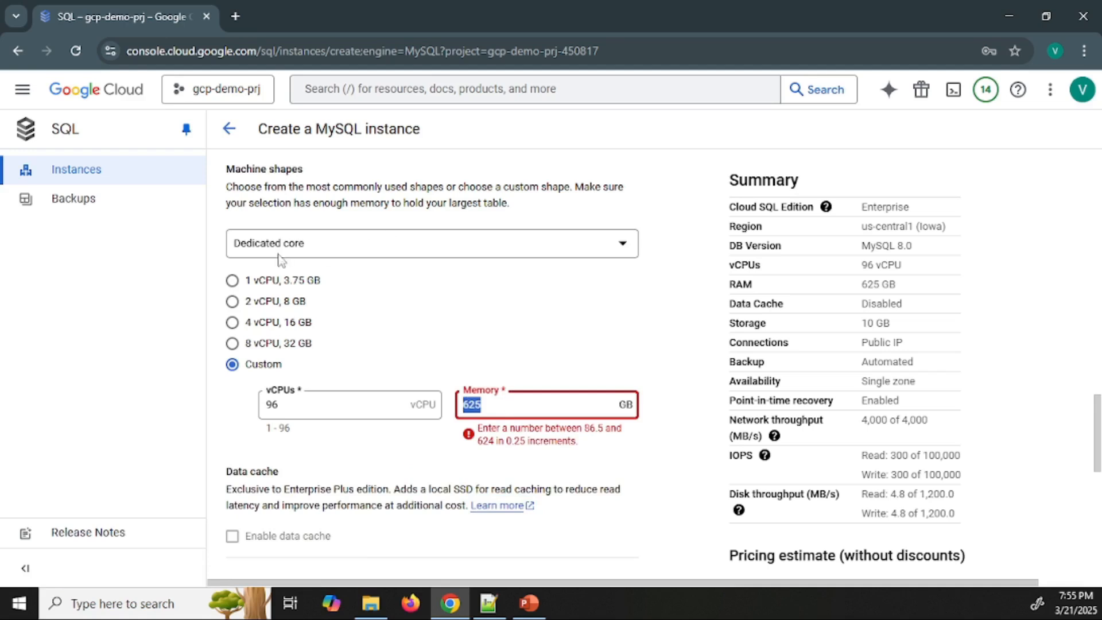
{"action": "left_click", "coordinate": [232, 281]}
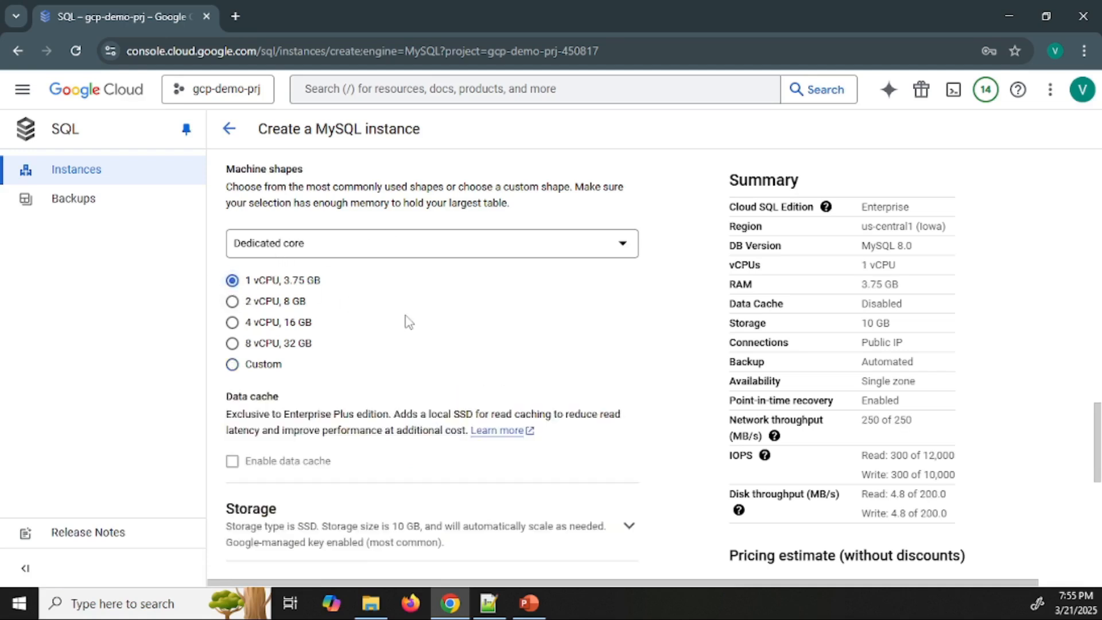
Expand the Storage settings and select HDD as the storage type
{"action": "scroll", "coordinate": [405, 321], "scroll_direction": "down", "scroll_amount": 2}
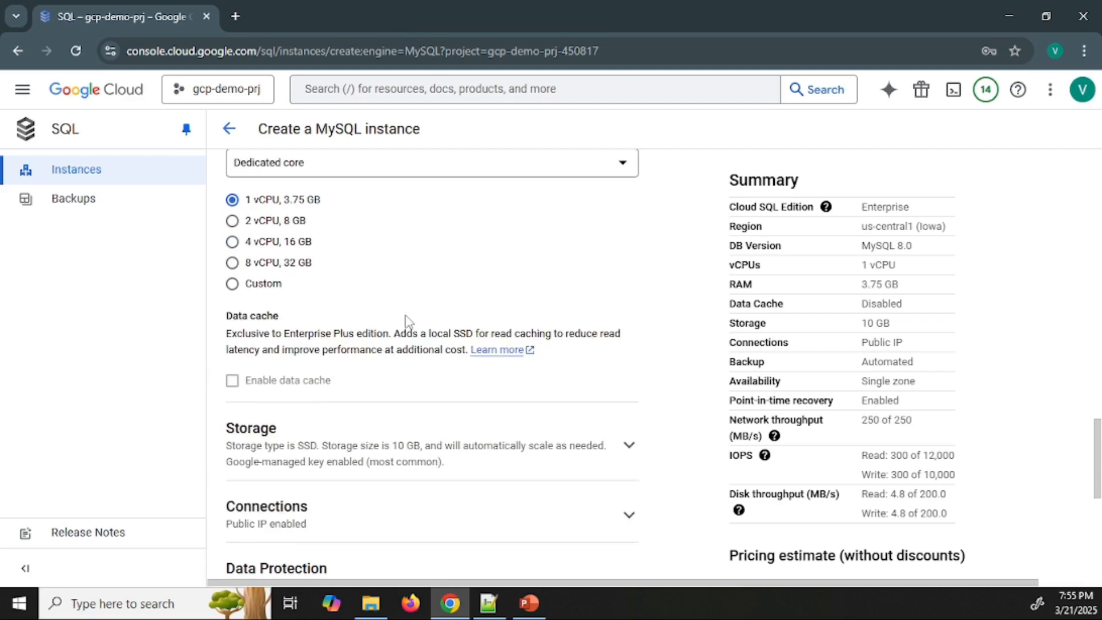
{"action": "scroll", "coordinate": [406, 321], "scroll_direction": "down", "scroll_amount": 2}
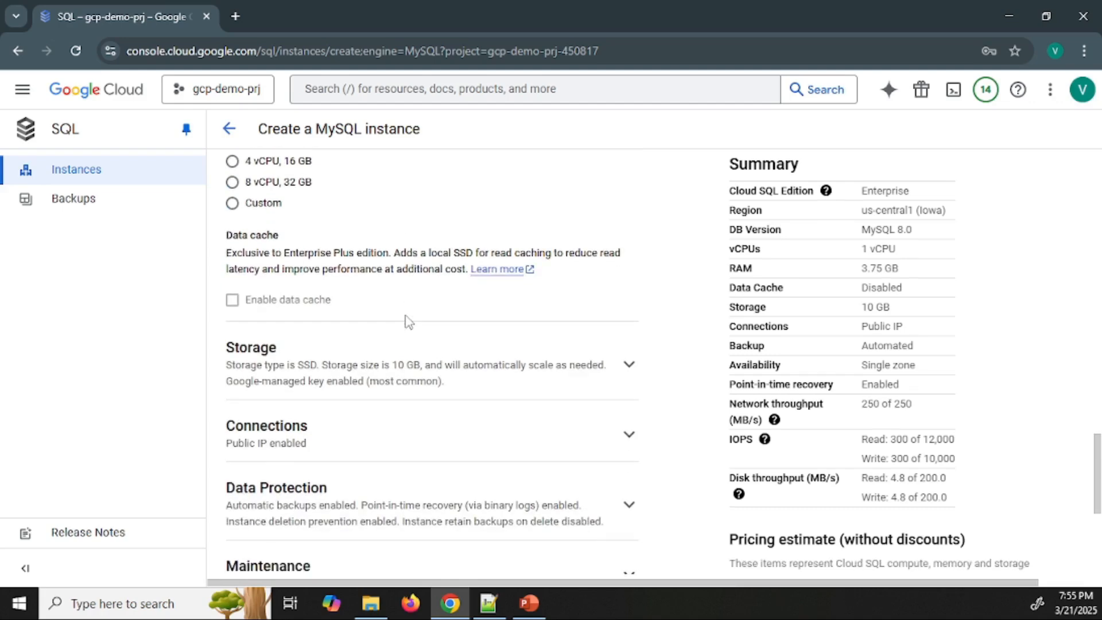
{"action": "scroll", "coordinate": [405, 321], "scroll_direction": "down", "scroll_amount": 2}
{"action": "left_click", "coordinate": [411, 276]}
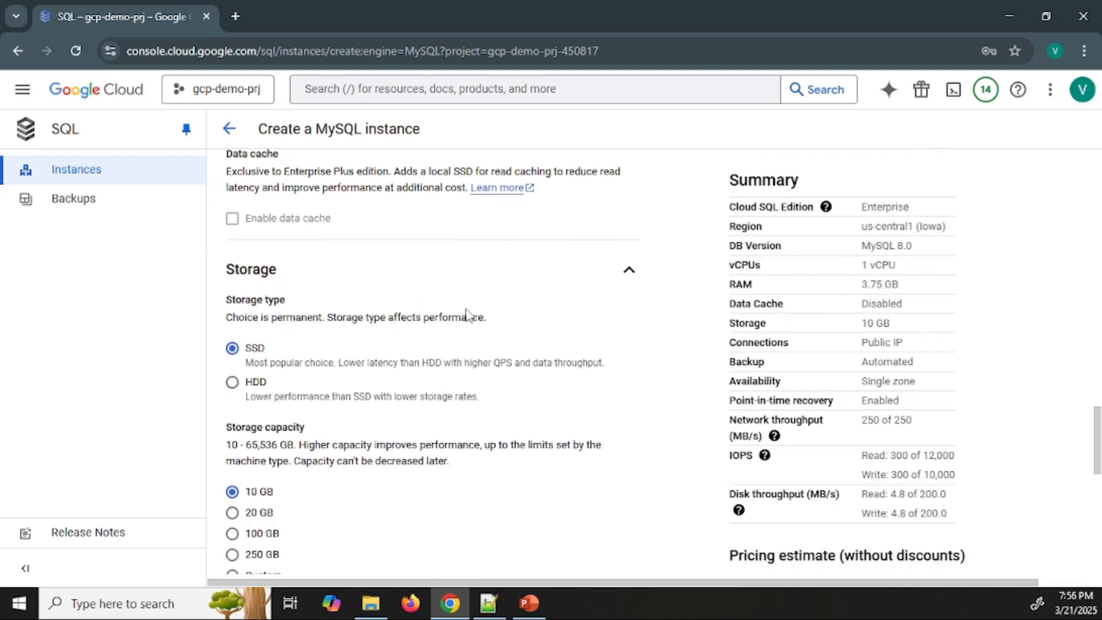
{"action": "scroll", "coordinate": [466, 316], "scroll_direction": "down", "scroll_amount": 2}
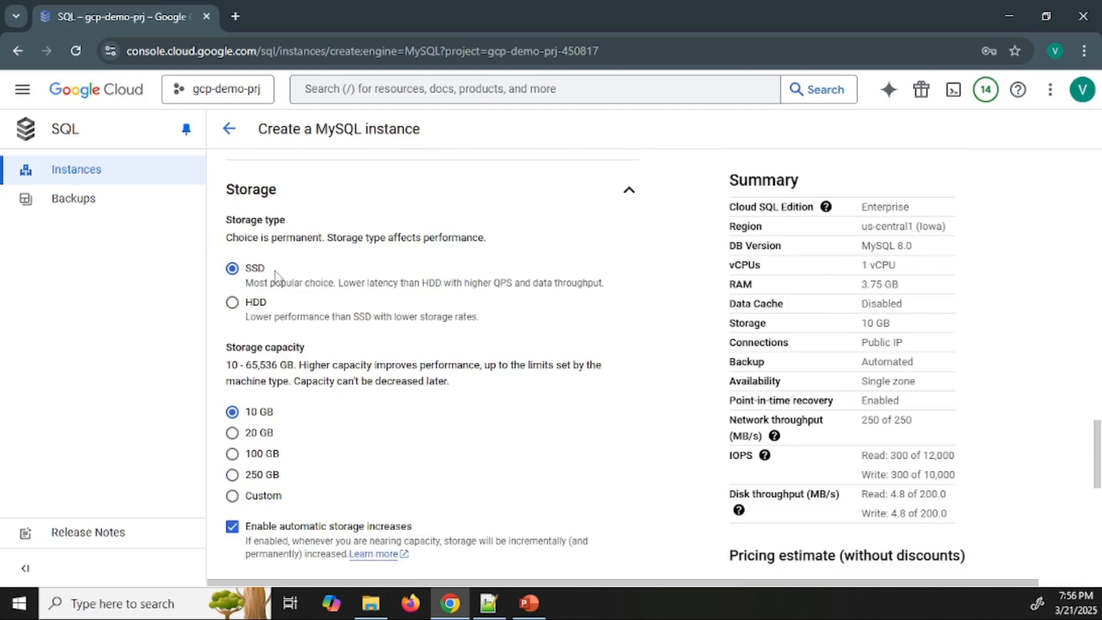
{"action": "double_click", "coordinate": [257, 270]}
{"action": "left_click_drag", "start_coordinate": [338, 282], "coordinate": [548, 284]}
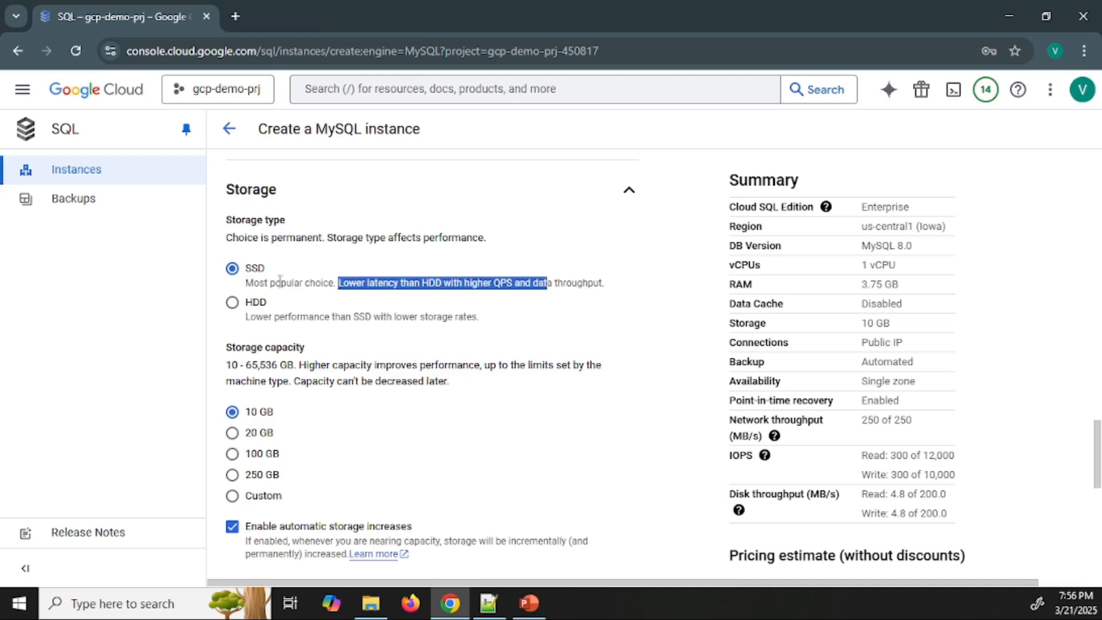
{"action": "left_click", "coordinate": [233, 304]}
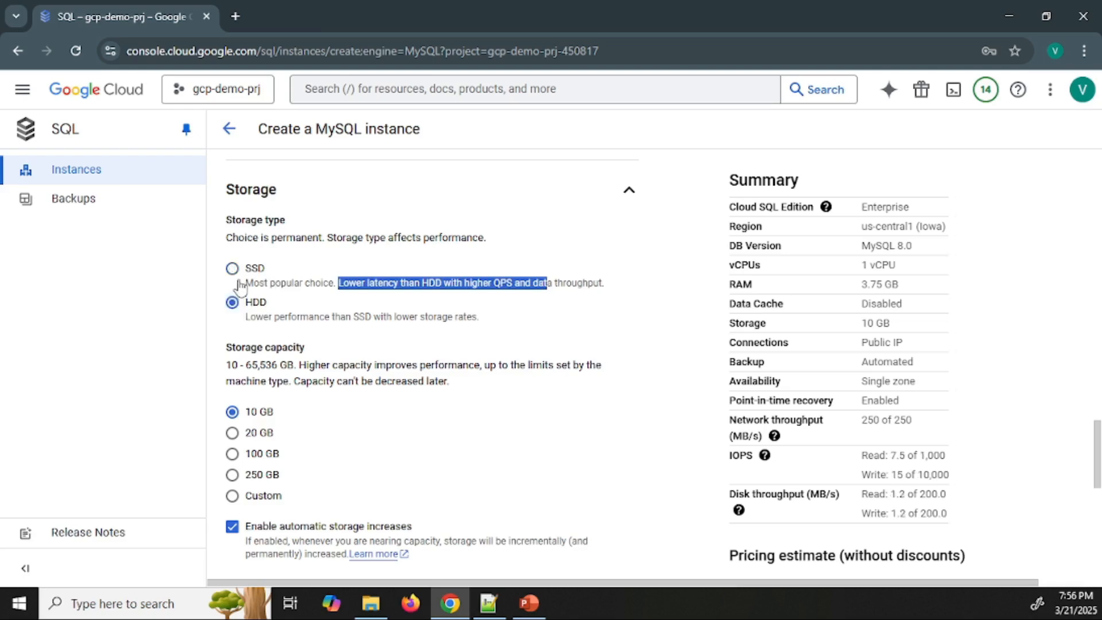
Try the custom storage capacity option, check its allowed range, and return the capacity to 10 GB
{"action": "scroll", "coordinate": [982, 477], "scroll_direction": "down", "scroll_amount": 4}
{"action": "scroll", "coordinate": [981, 476], "scroll_direction": "up", "scroll_amount": 7}
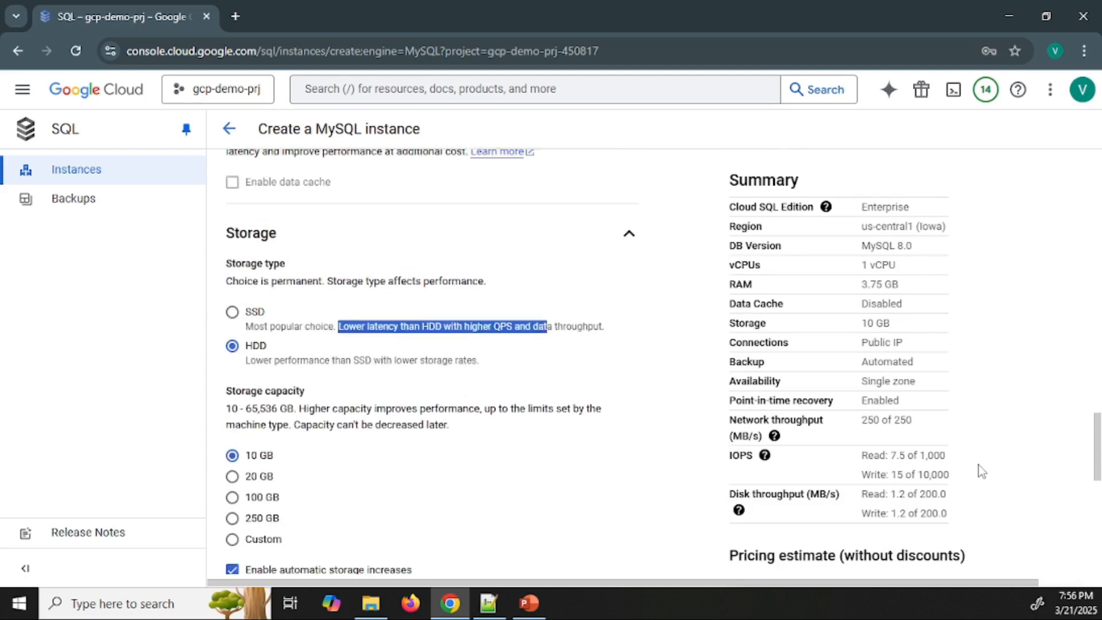
{"action": "scroll", "coordinate": [494, 445], "scroll_direction": "down", "scroll_amount": 3}
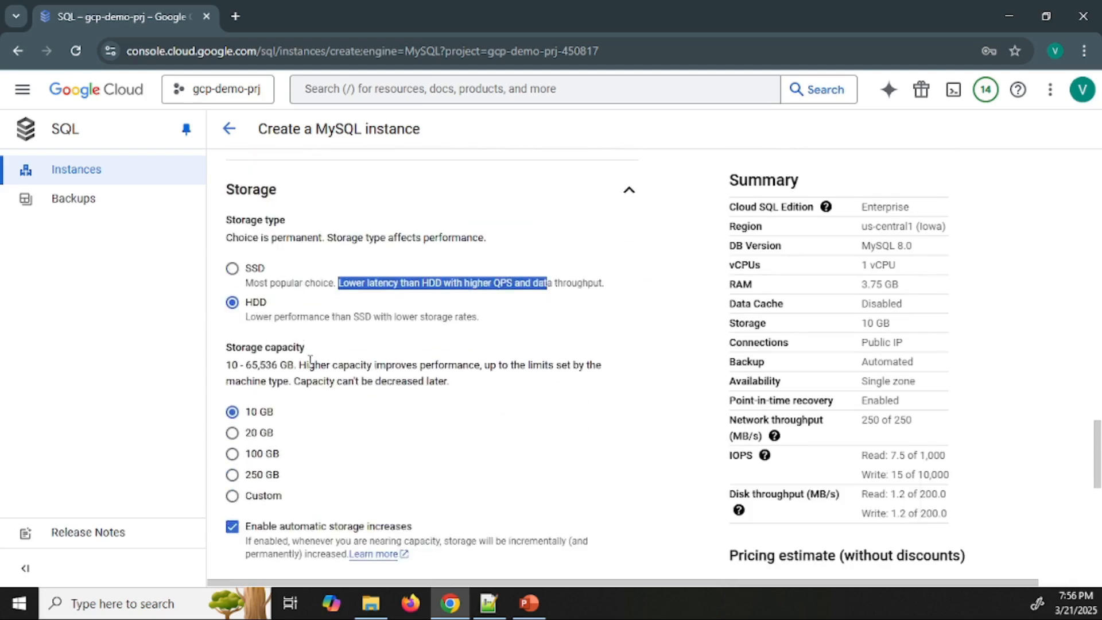
{"action": "scroll", "coordinate": [258, 319], "scroll_direction": "down", "scroll_amount": 1}
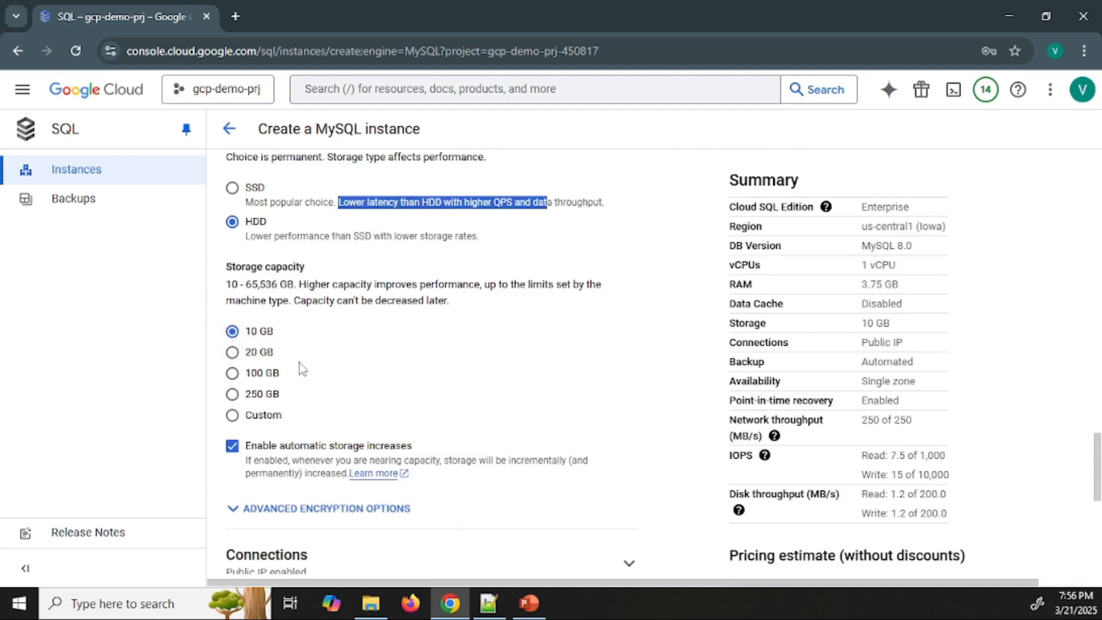
{"action": "left_click", "coordinate": [233, 418]}
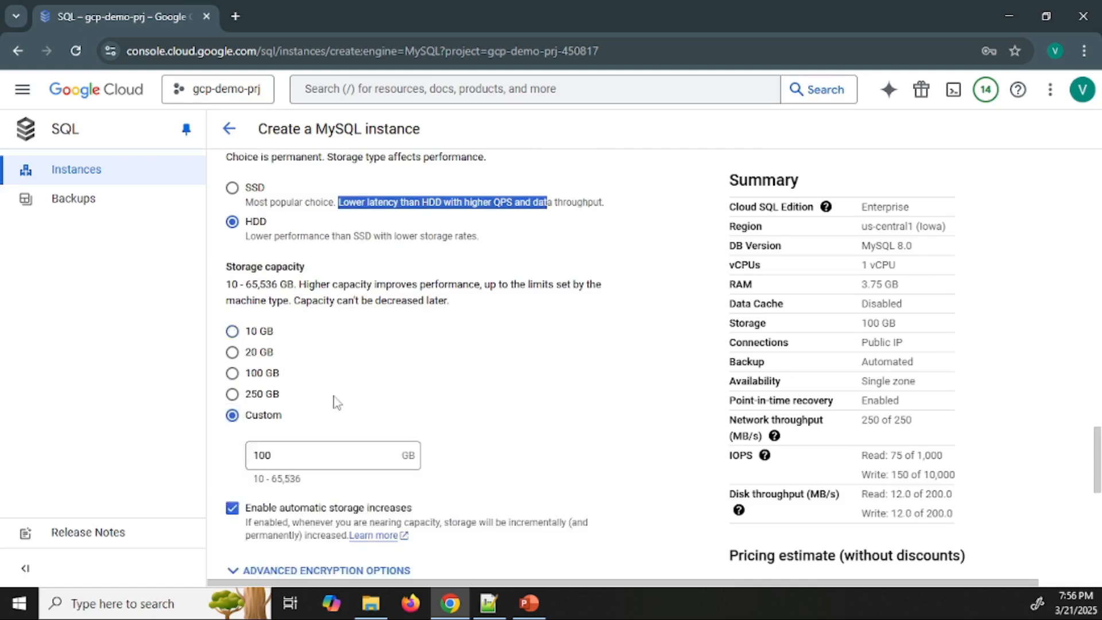
{"action": "scroll", "coordinate": [335, 401], "scroll_direction": "down", "scroll_amount": 1}
{"action": "left_click_drag", "start_coordinate": [327, 401], "coordinate": [271, 400]}
{"action": "left_click", "coordinate": [283, 374]}
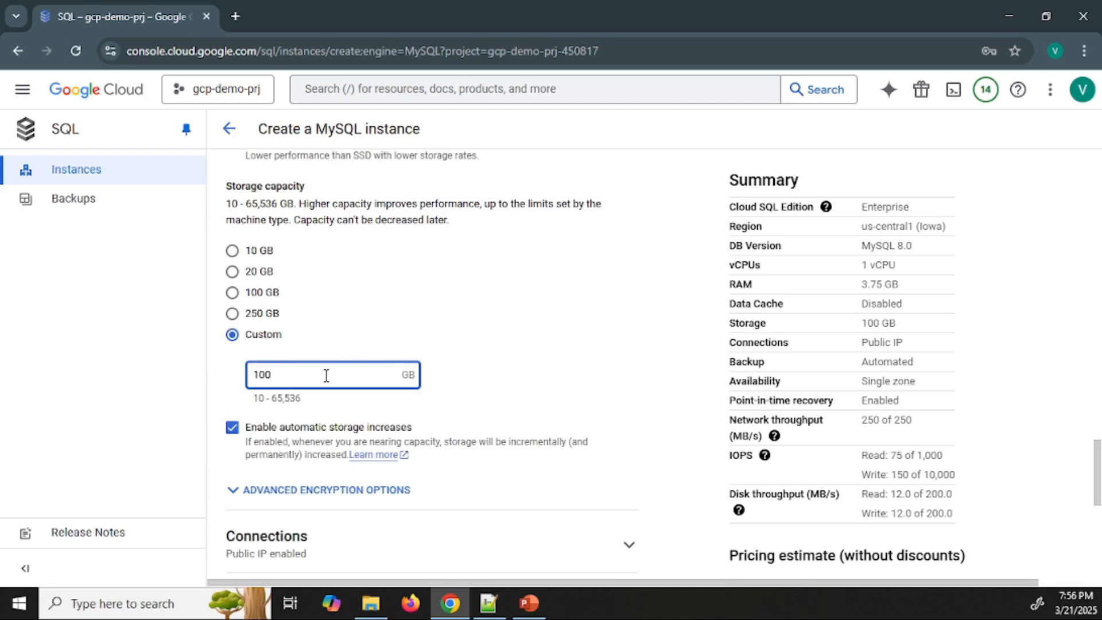
{"action": "left_click_drag", "start_coordinate": [304, 400], "coordinate": [267, 400]}
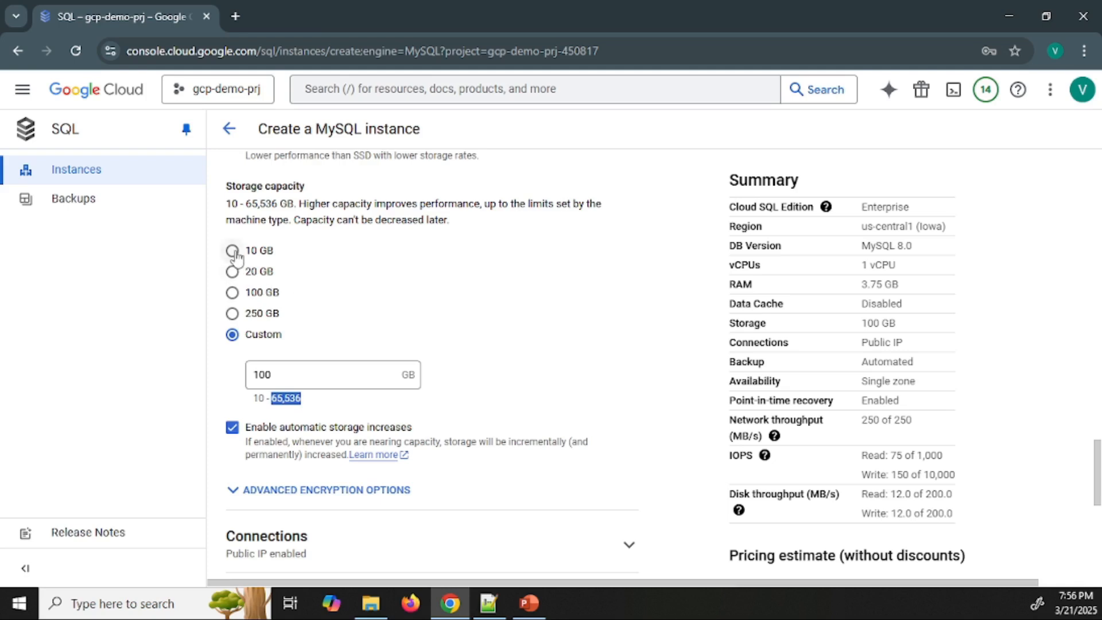
{"action": "left_click", "coordinate": [233, 250]}
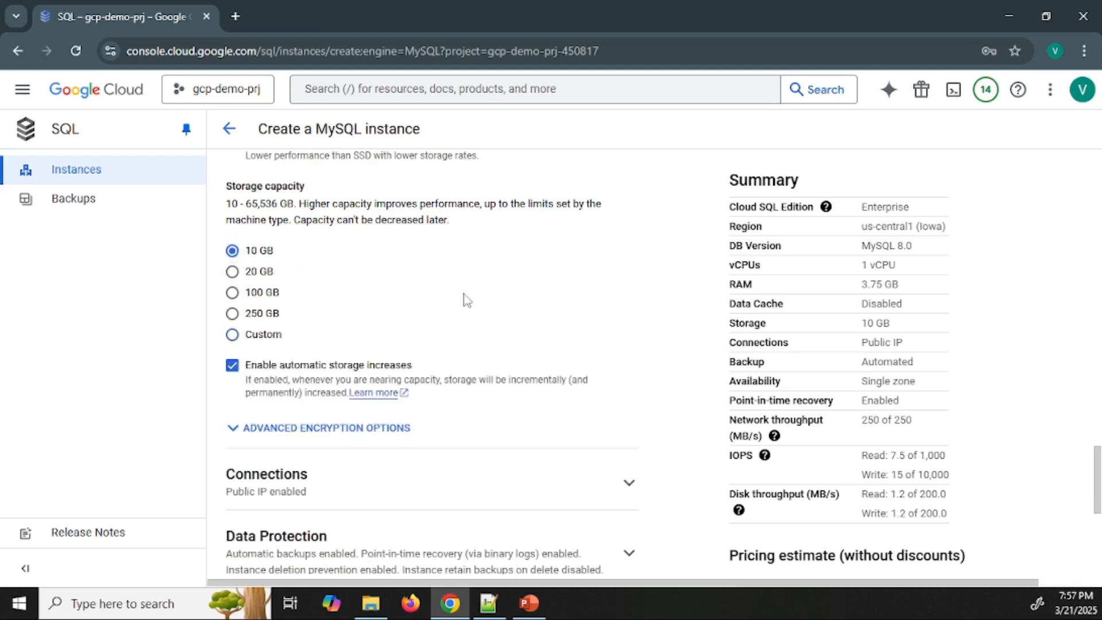
Expand the advanced encryption options and review the available encryption key choices
{"action": "scroll", "coordinate": [472, 297], "scroll_direction": "down", "scroll_amount": 1}
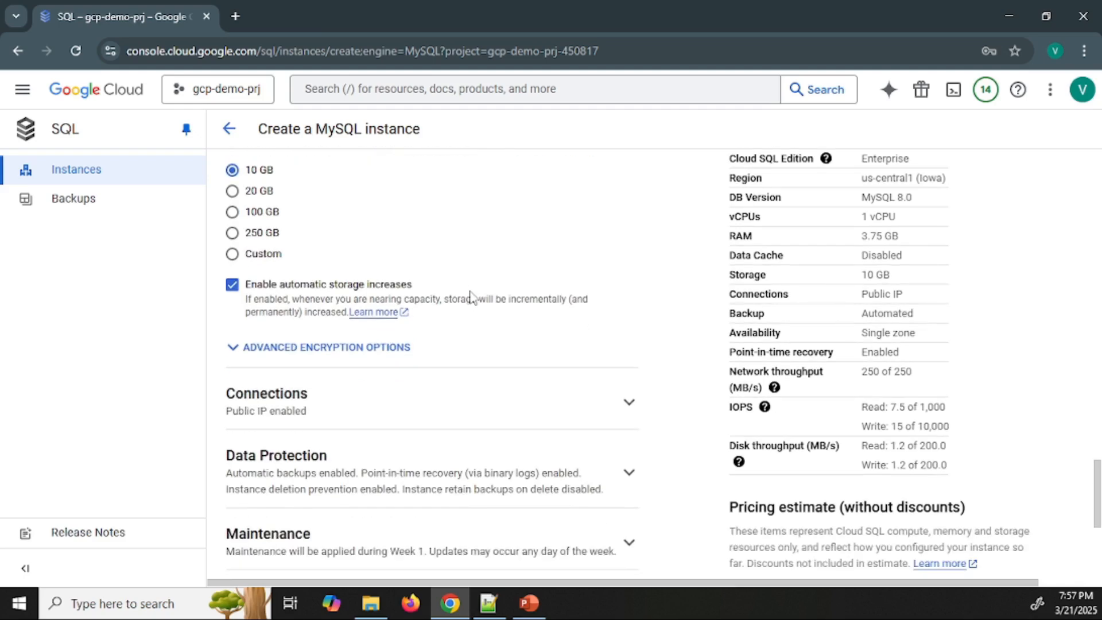
{"action": "scroll", "coordinate": [470, 296], "scroll_direction": "down", "scroll_amount": 1}
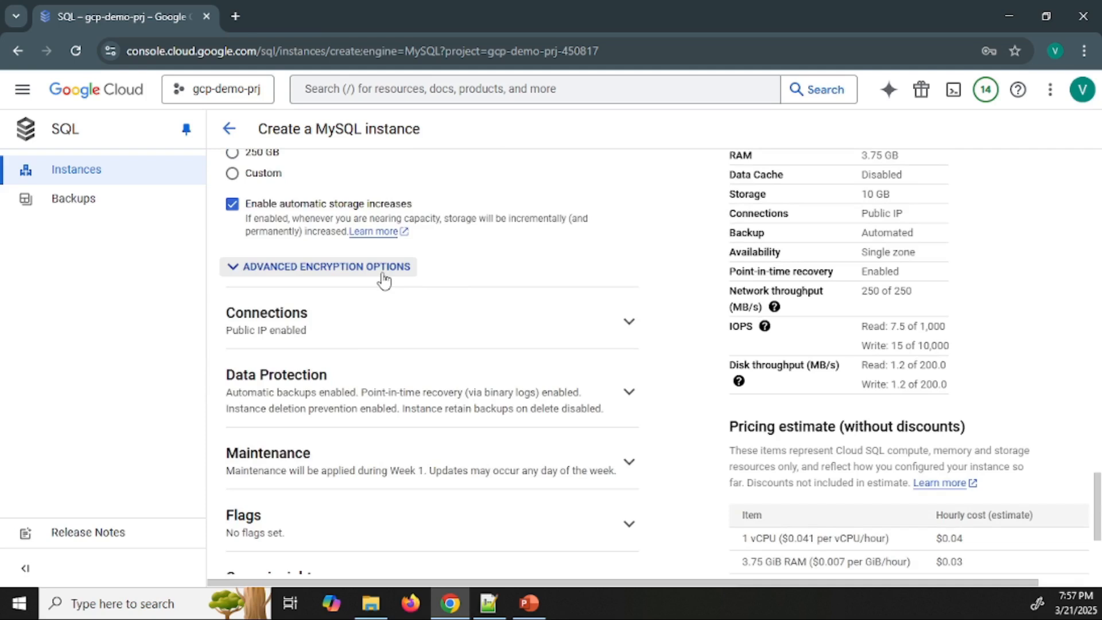
{"action": "left_click", "coordinate": [384, 280]}
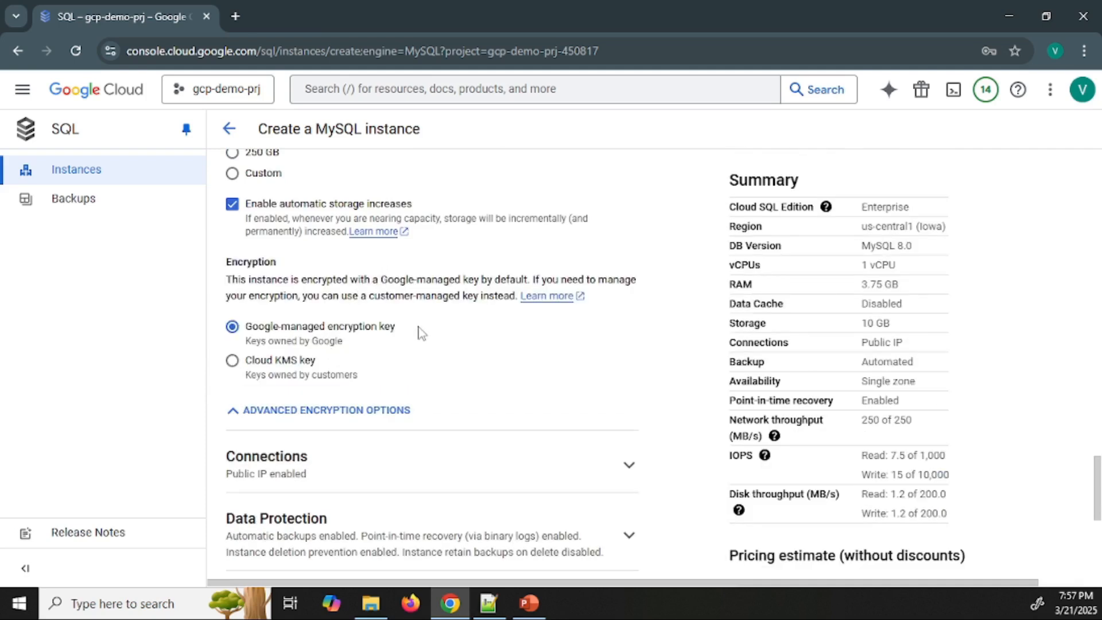
{"action": "scroll", "coordinate": [424, 353], "scroll_direction": "down", "scroll_amount": 1}
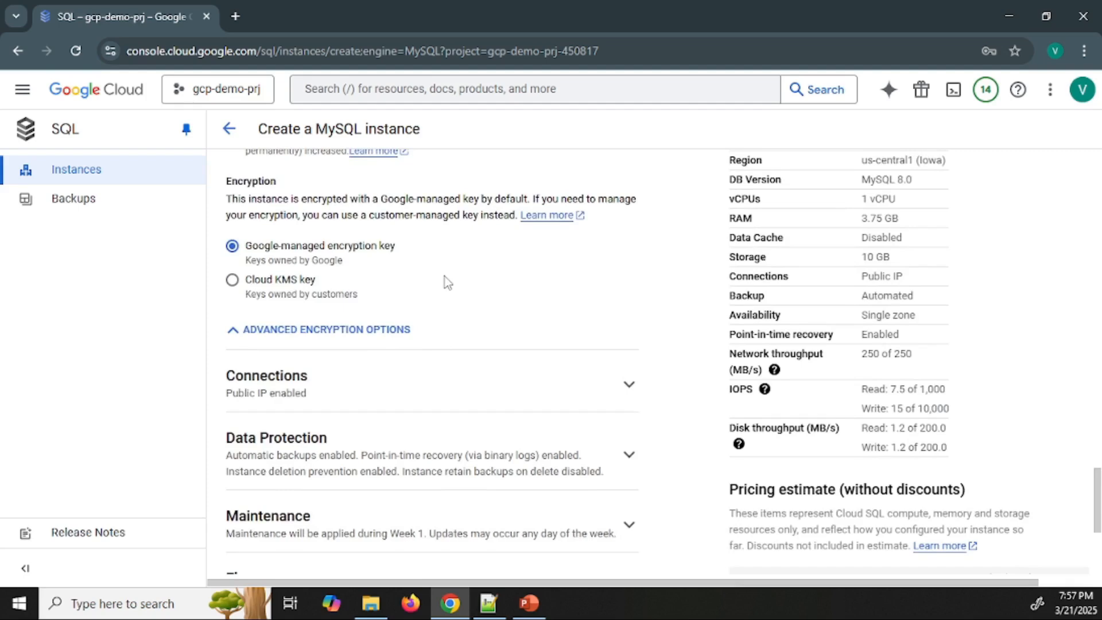
Expand the Connections settings and examine the instance IP assignment and authorized networks options
{"action": "scroll", "coordinate": [442, 285], "scroll_direction": "down", "scroll_amount": 1}
{"action": "left_click", "coordinate": [364, 309]}
{"action": "scroll", "coordinate": [527, 278], "scroll_direction": "down", "scroll_amount": 2}
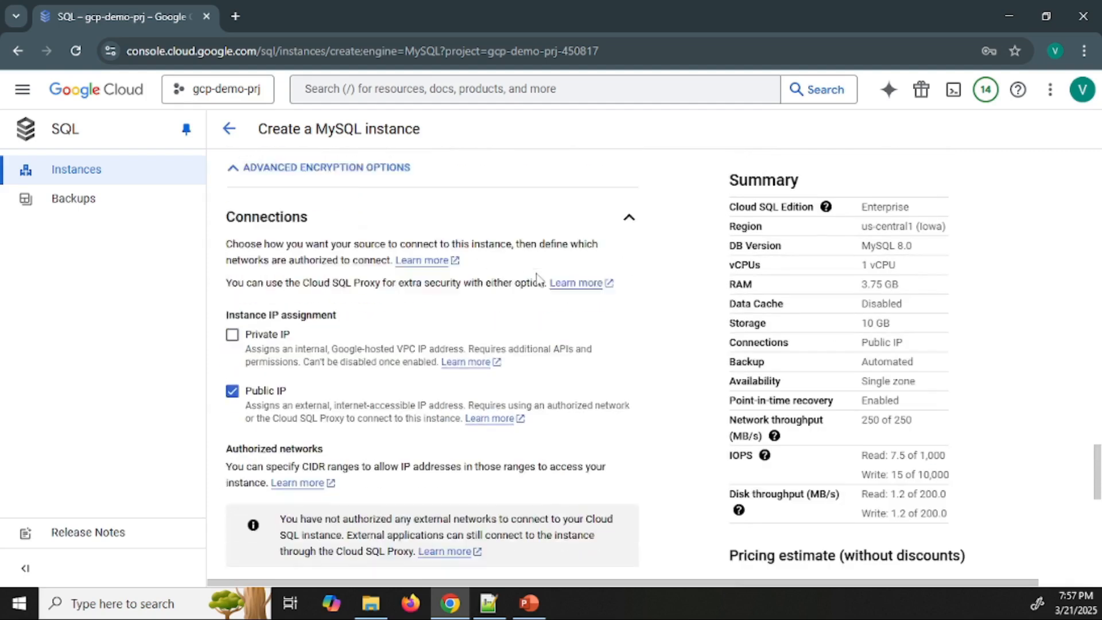
{"action": "scroll", "coordinate": [526, 275], "scroll_direction": "up", "scroll_amount": 1}
{"action": "scroll", "coordinate": [526, 275], "scroll_direction": "down", "scroll_amount": 1}
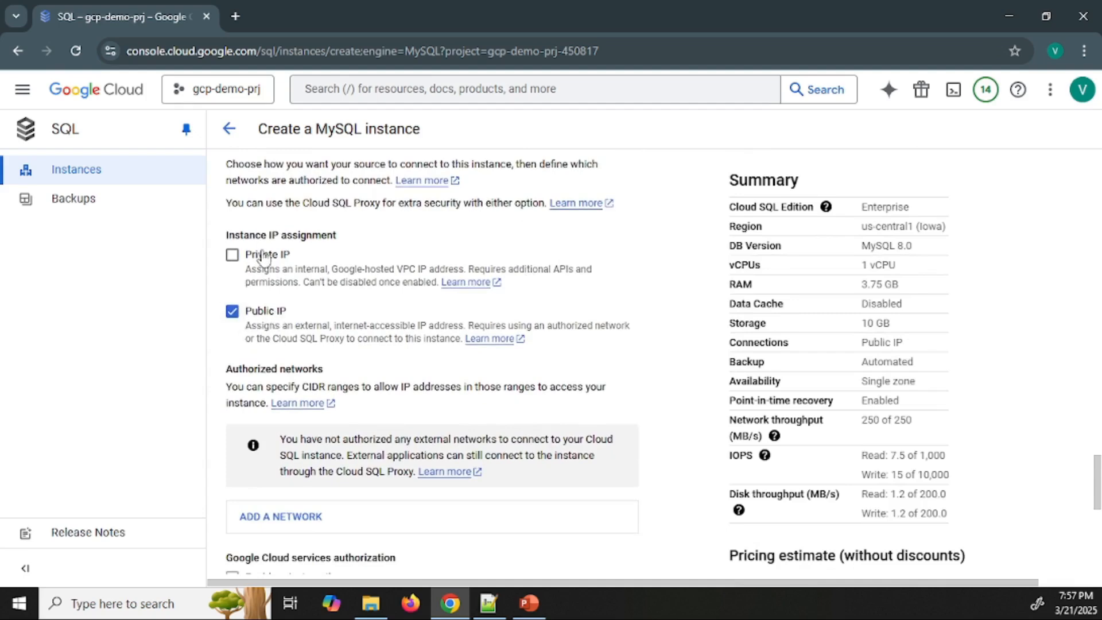
{"action": "scroll", "coordinate": [303, 315], "scroll_direction": "down", "scroll_amount": 1}
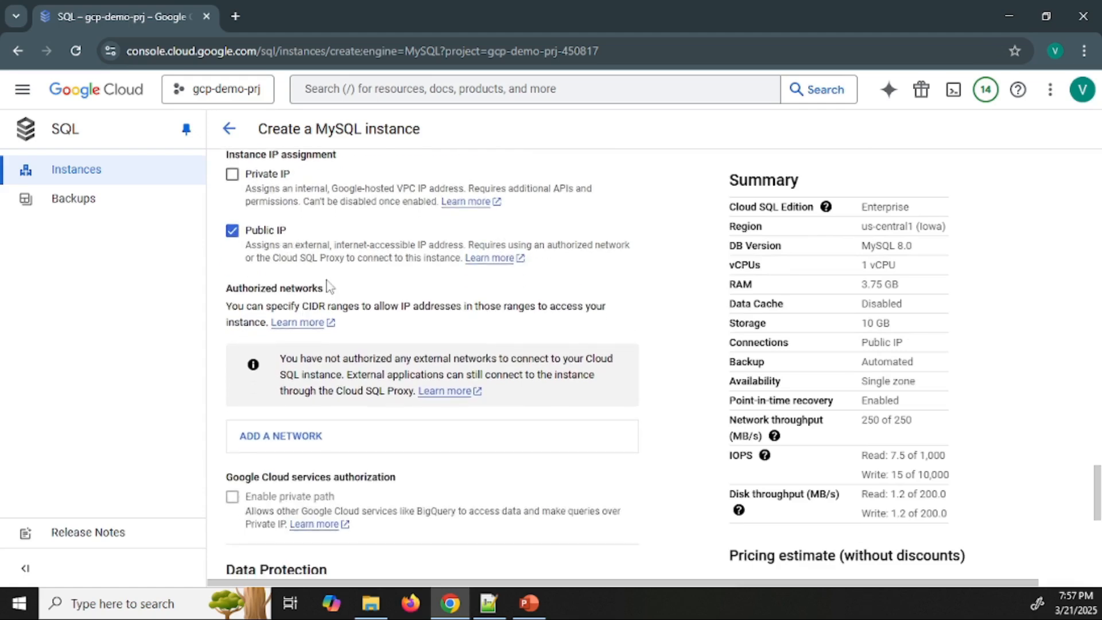
{"action": "scroll", "coordinate": [327, 298], "scroll_direction": "down", "scroll_amount": 1}
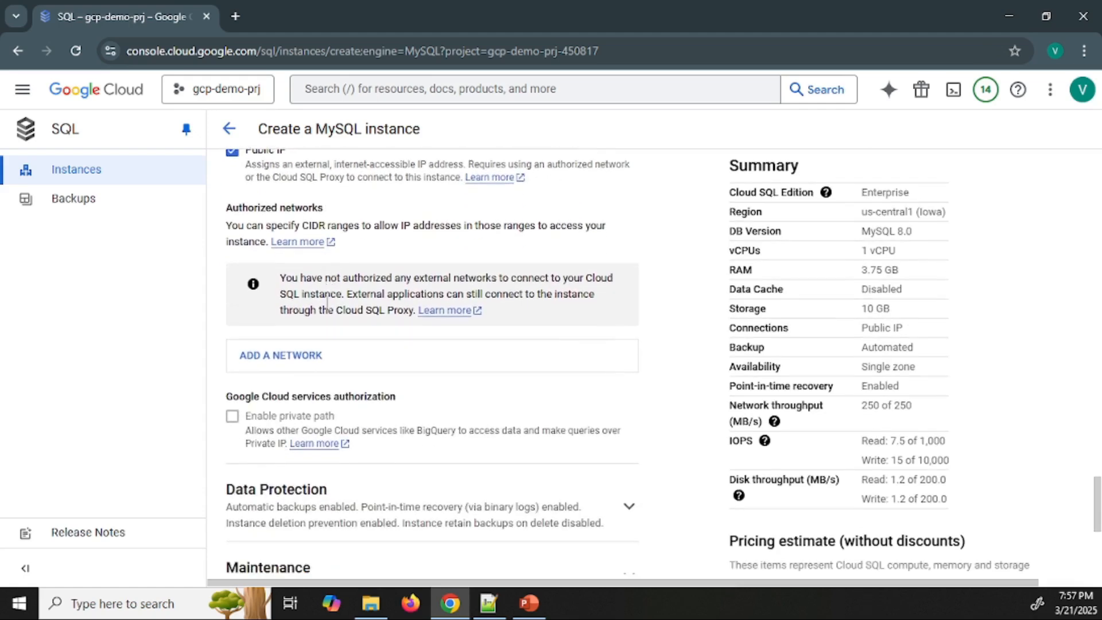
Open a blank authorized network entry, collapse it and delete it
{"action": "left_click", "coordinate": [317, 357]}
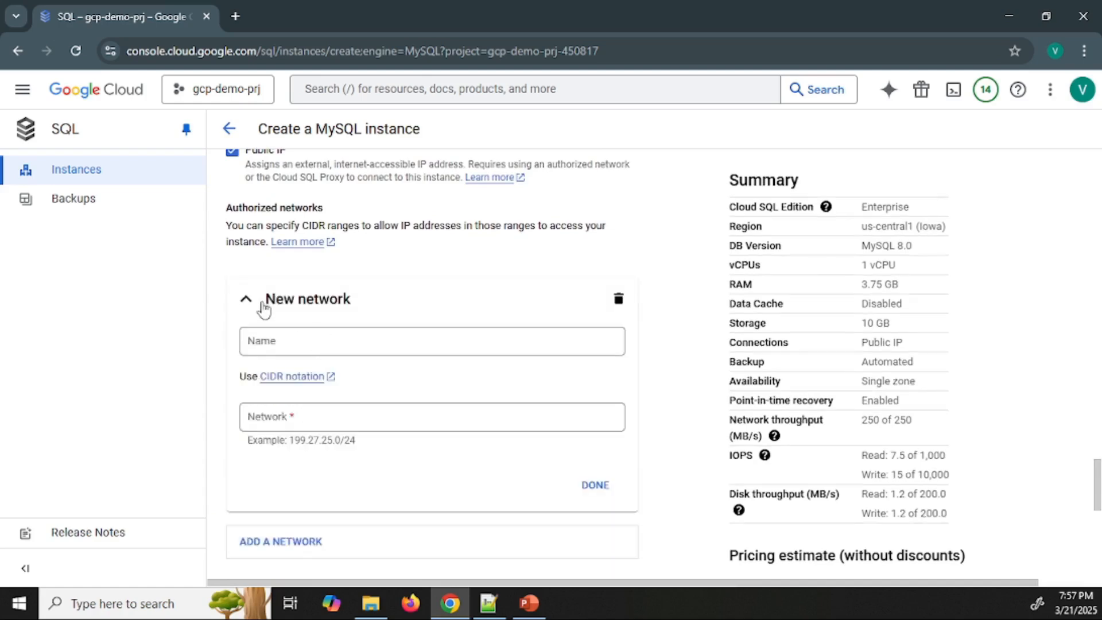
{"action": "left_click", "coordinate": [246, 299]}
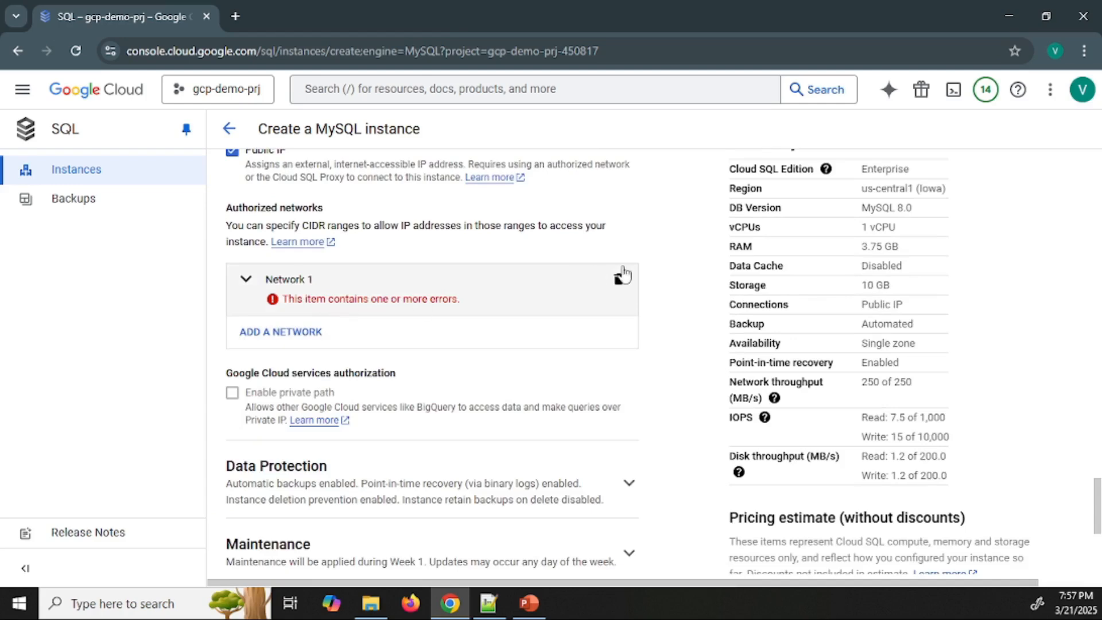
{"action": "left_click", "coordinate": [619, 277]}
Expand the Data Protection settings and review the automated backup retention days and backup window choices
{"action": "scroll", "coordinate": [337, 315], "scroll_direction": "down", "scroll_amount": 3}
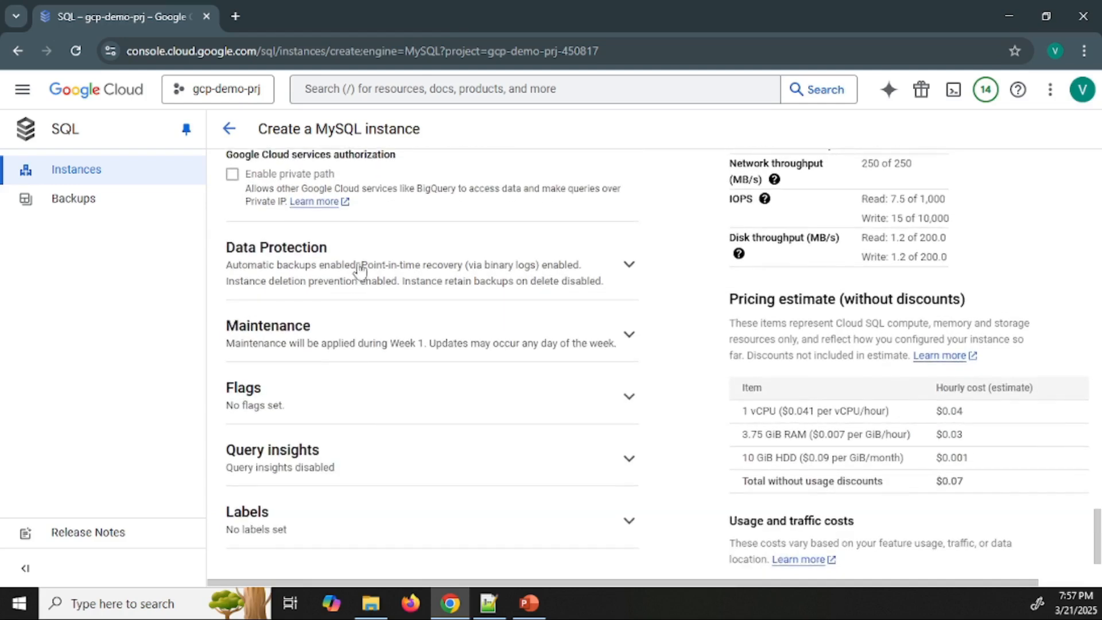
{"action": "left_click", "coordinate": [360, 269]}
{"action": "scroll", "coordinate": [434, 310], "scroll_direction": "down", "scroll_amount": 1}
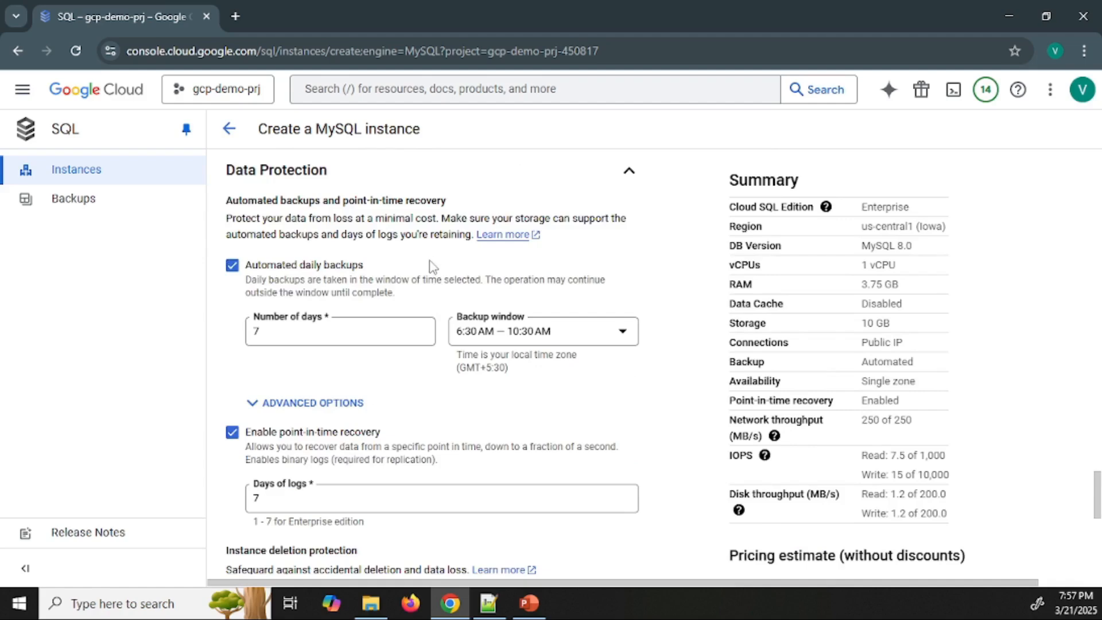
{"action": "left_click", "coordinate": [290, 331]}
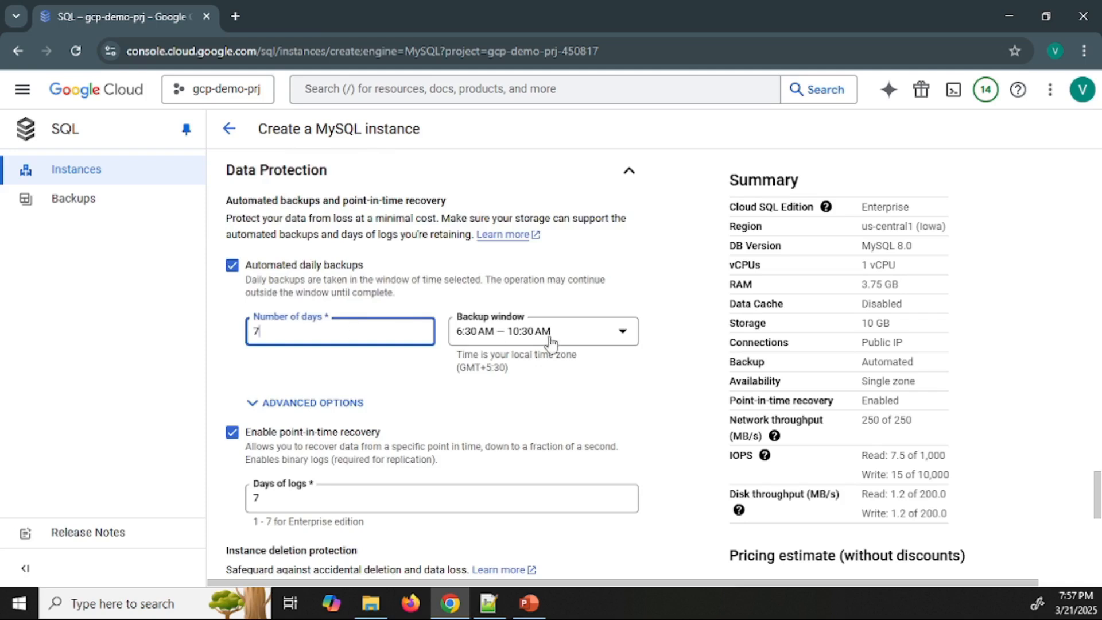
{"action": "left_click", "coordinate": [592, 333]}
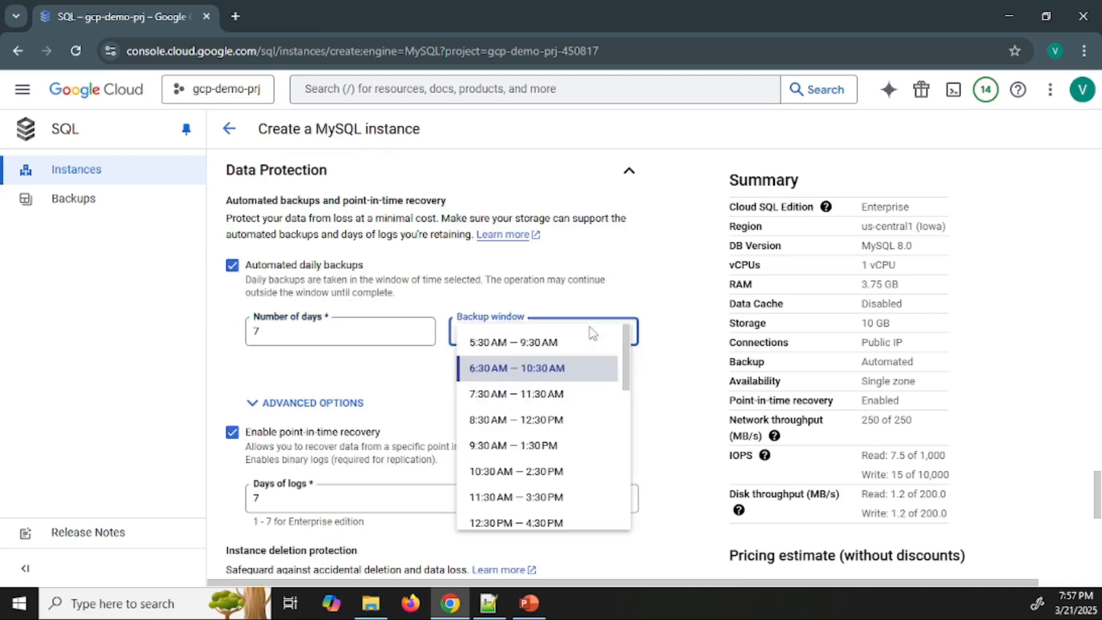
{"action": "left_click", "coordinate": [625, 291]}
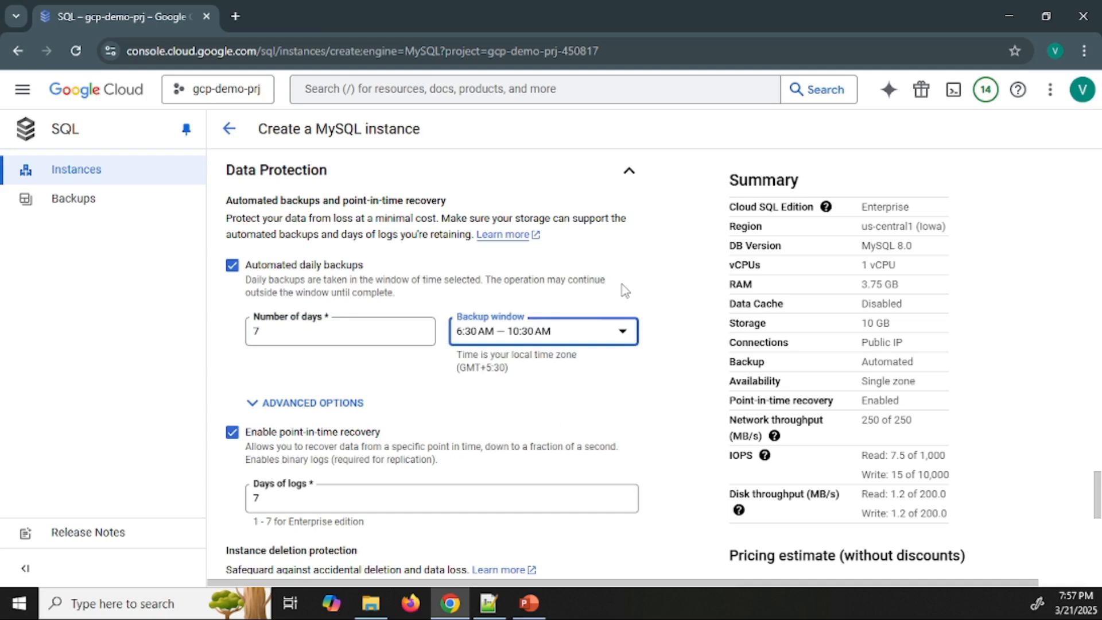
{"action": "left_click", "coordinate": [636, 397]}
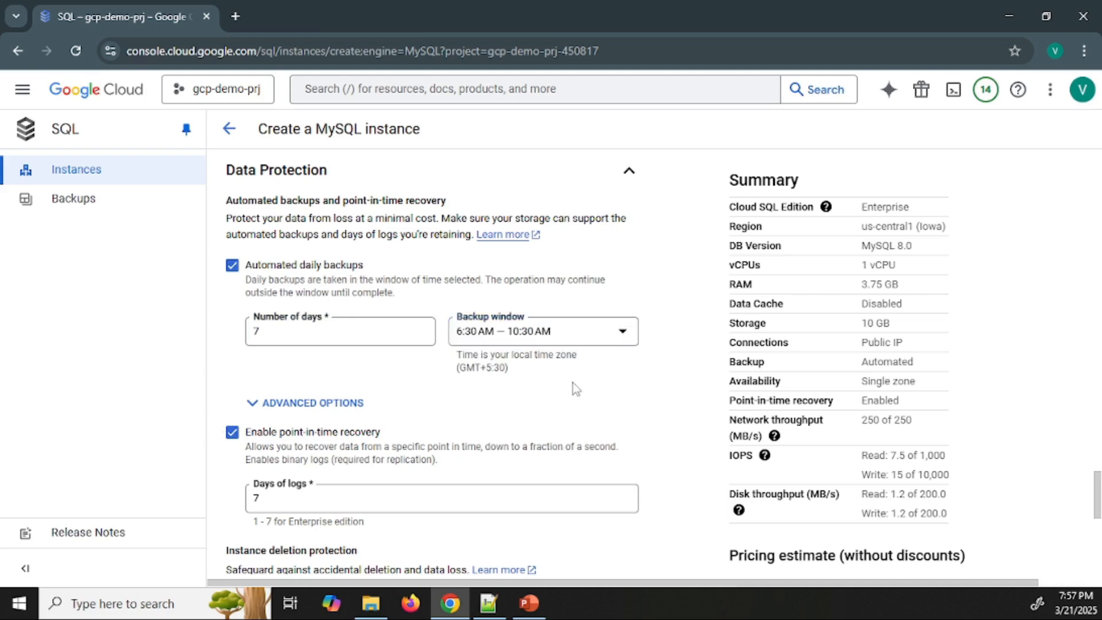
Examine the number of backup days and the point-in-time recovery settings under Data Protection
{"action": "scroll", "coordinate": [574, 387], "scroll_direction": "down", "scroll_amount": 1}
{"action": "double_click", "coordinate": [260, 249]}
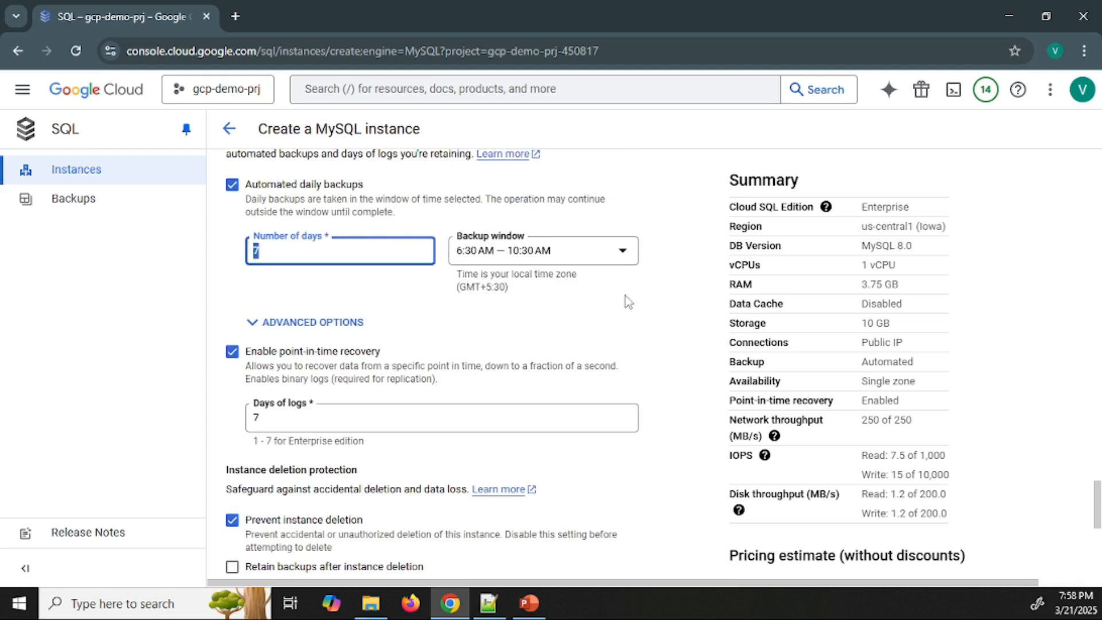
{"action": "scroll", "coordinate": [627, 299], "scroll_direction": "down", "scroll_amount": 1}
{"action": "left_click_drag", "start_coordinate": [279, 270], "coordinate": [425, 259]}
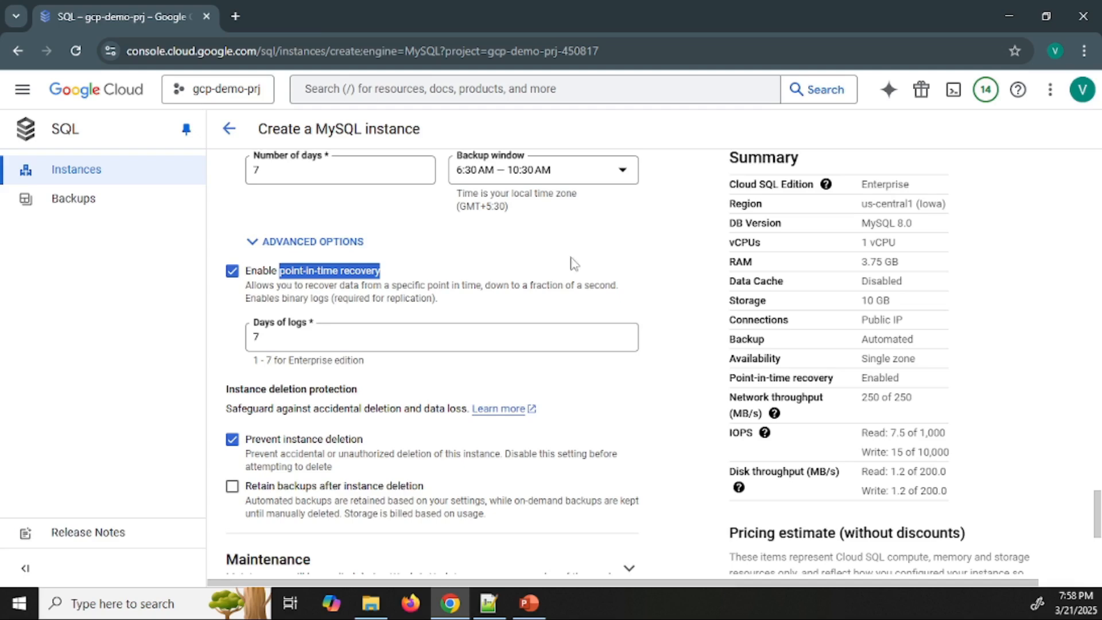
{"action": "left_click", "coordinate": [386, 280]}
{"action": "left_click_drag", "start_coordinate": [385, 279], "coordinate": [280, 271]}
{"action": "left_click", "coordinate": [457, 261]}
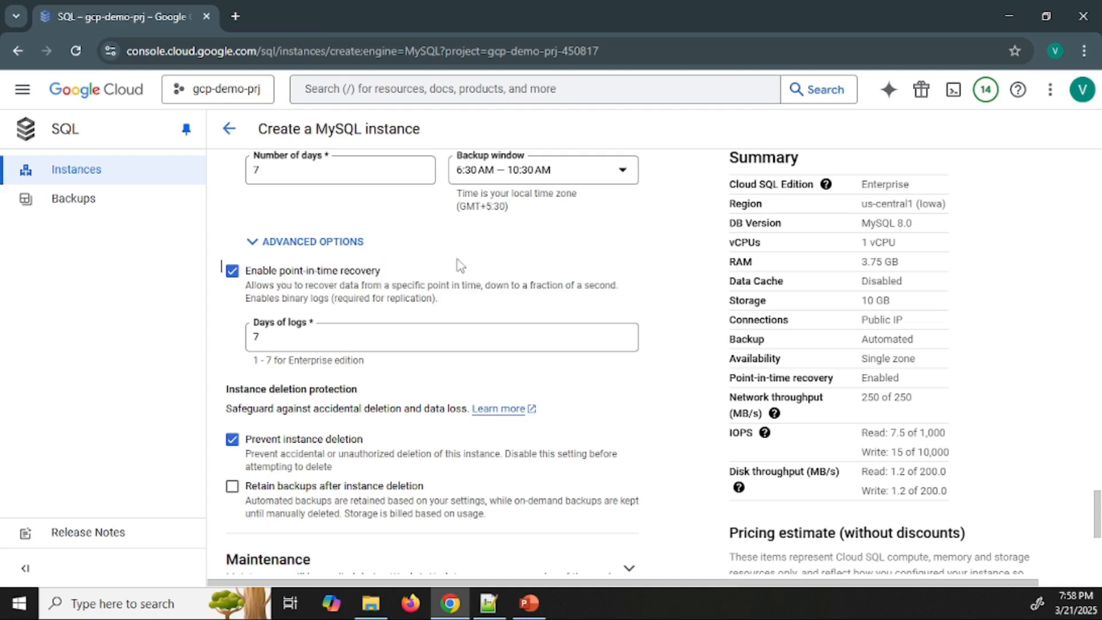
Review the maintenance timing week choices in the Maintenance section and the contents of the Flags section, collapsing both
{"action": "scroll", "coordinate": [503, 262], "scroll_direction": "down", "scroll_amount": 3}
{"action": "scroll", "coordinate": [447, 270], "scroll_direction": "down", "scroll_amount": 3}
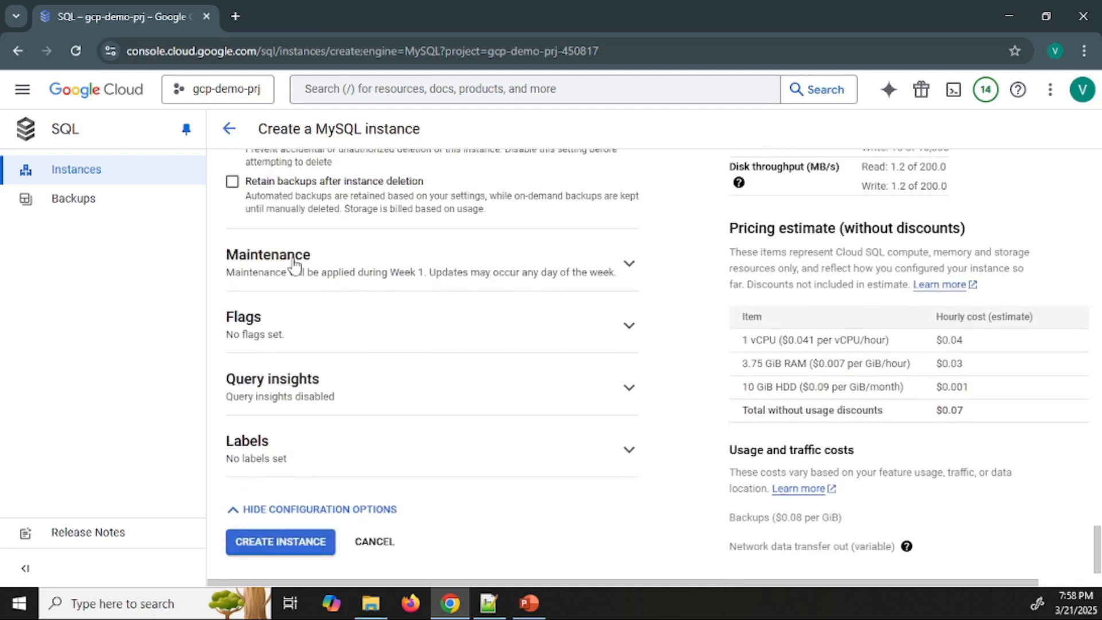
{"action": "left_click", "coordinate": [337, 259]}
{"action": "scroll", "coordinate": [428, 265], "scroll_direction": "down", "scroll_amount": 2}
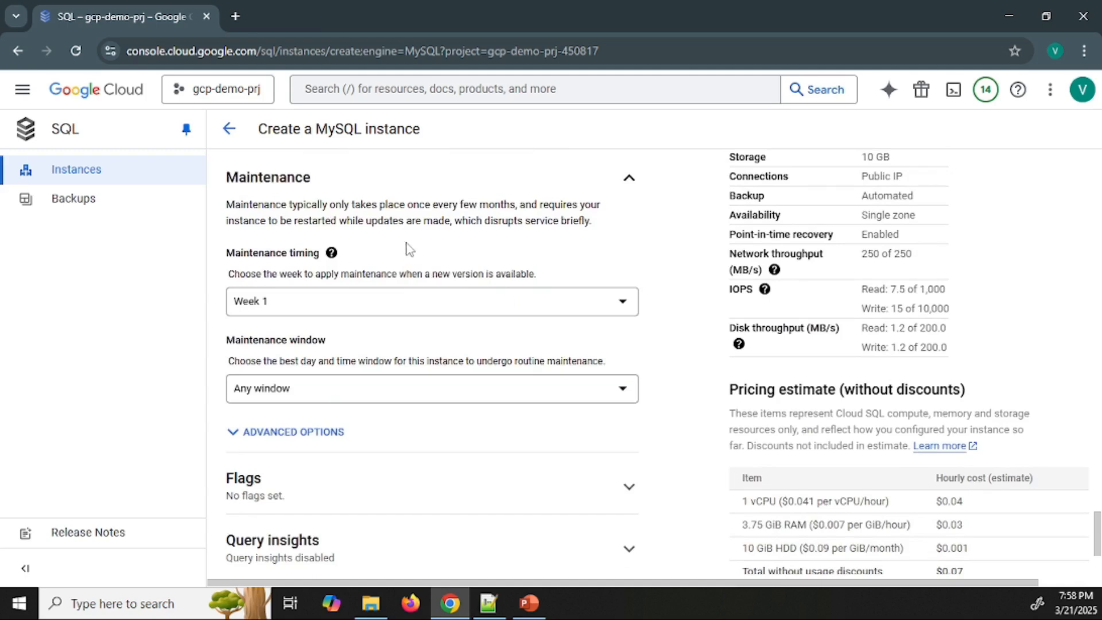
{"action": "left_click", "coordinate": [393, 304]}
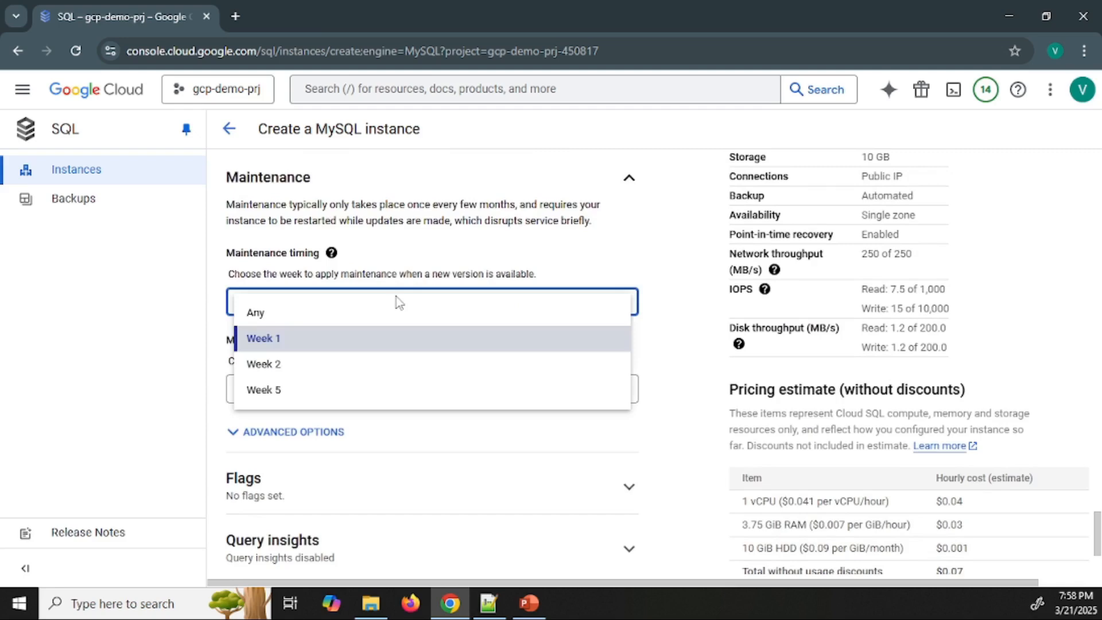
{"action": "left_click", "coordinate": [471, 258]}
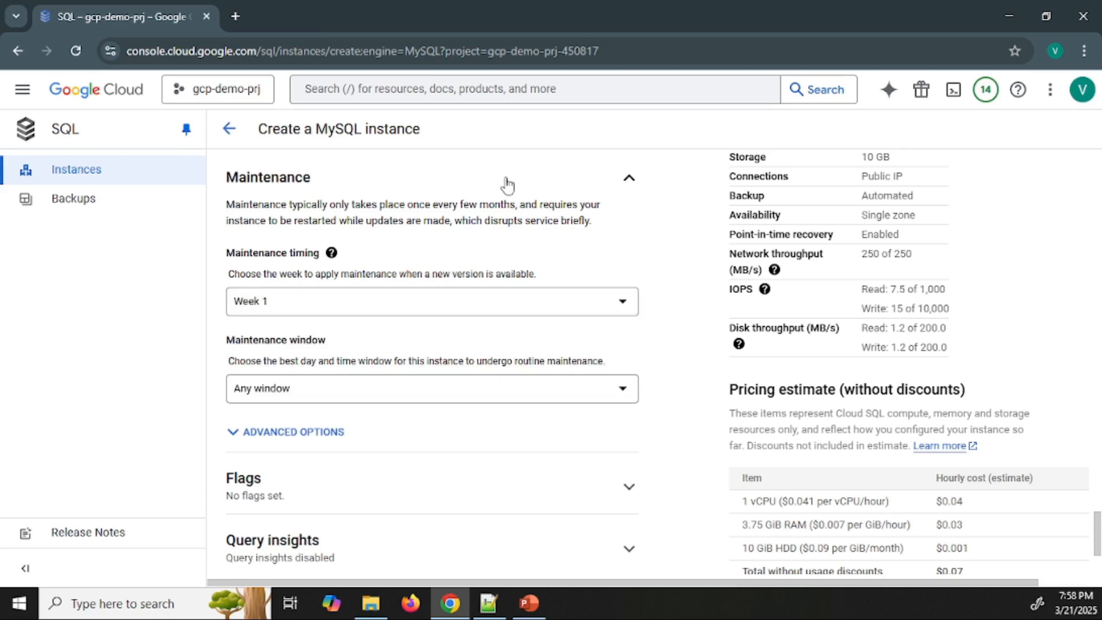
{"action": "left_click", "coordinate": [505, 186]}
{"action": "left_click", "coordinate": [416, 330]}
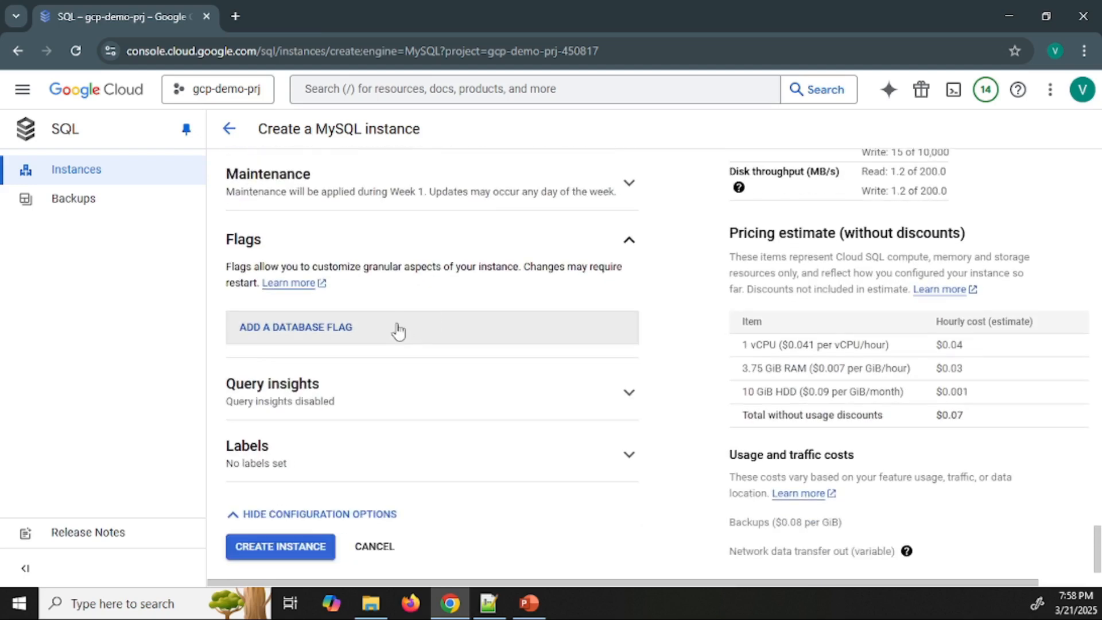
{"action": "left_click", "coordinate": [392, 241]}
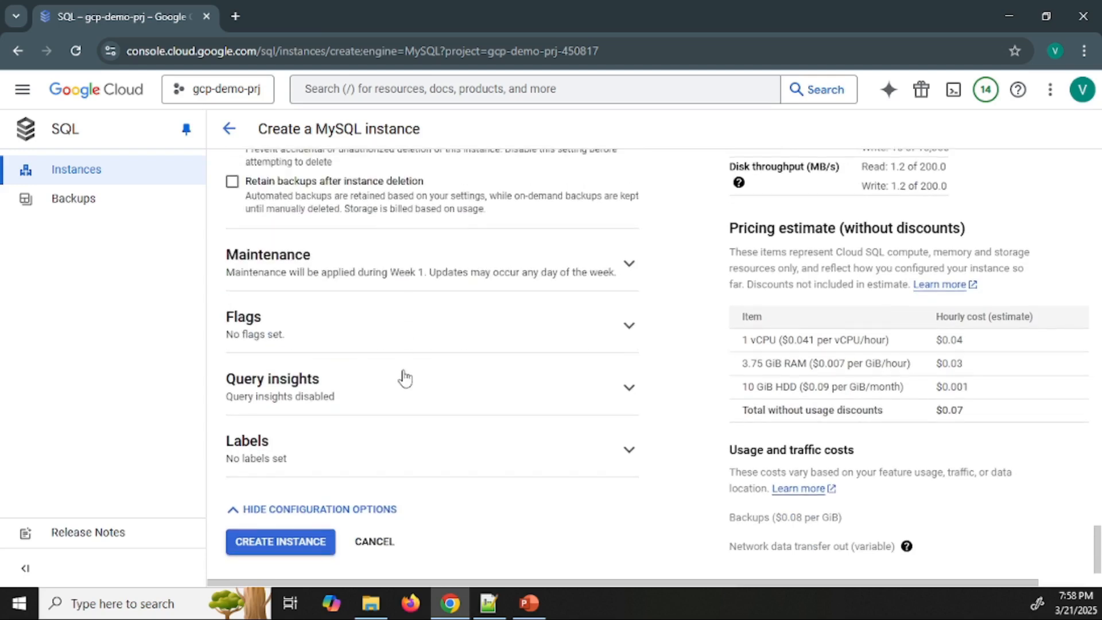
Add a label with key env and value dev to the instance
{"action": "left_click", "coordinate": [381, 440]}
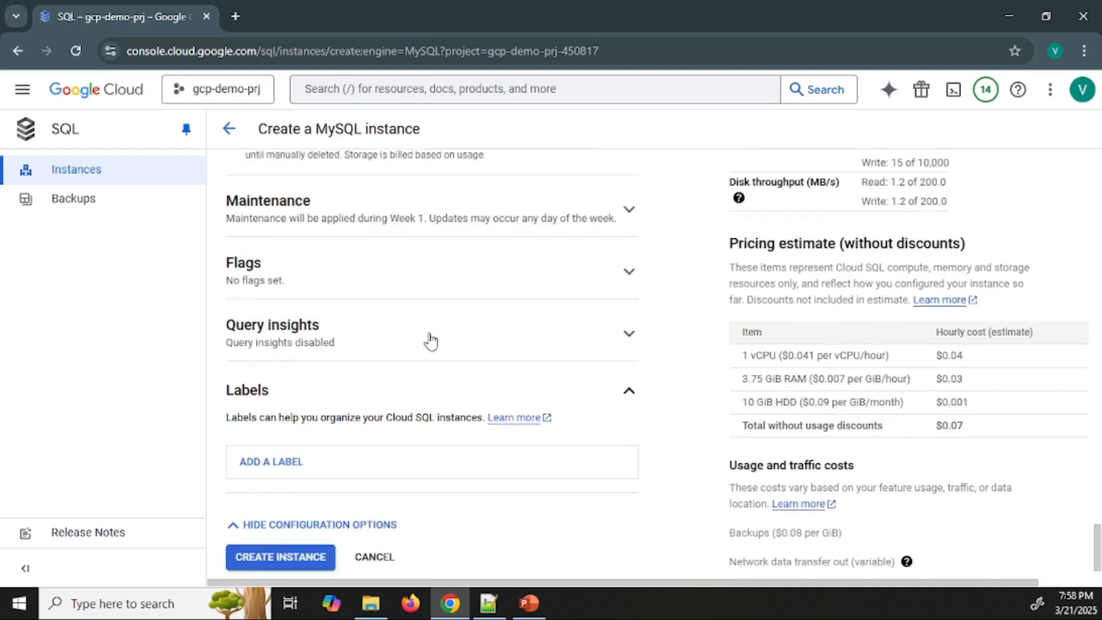
{"action": "left_click", "coordinate": [285, 446]}
{"action": "left_click", "coordinate": [299, 511]}
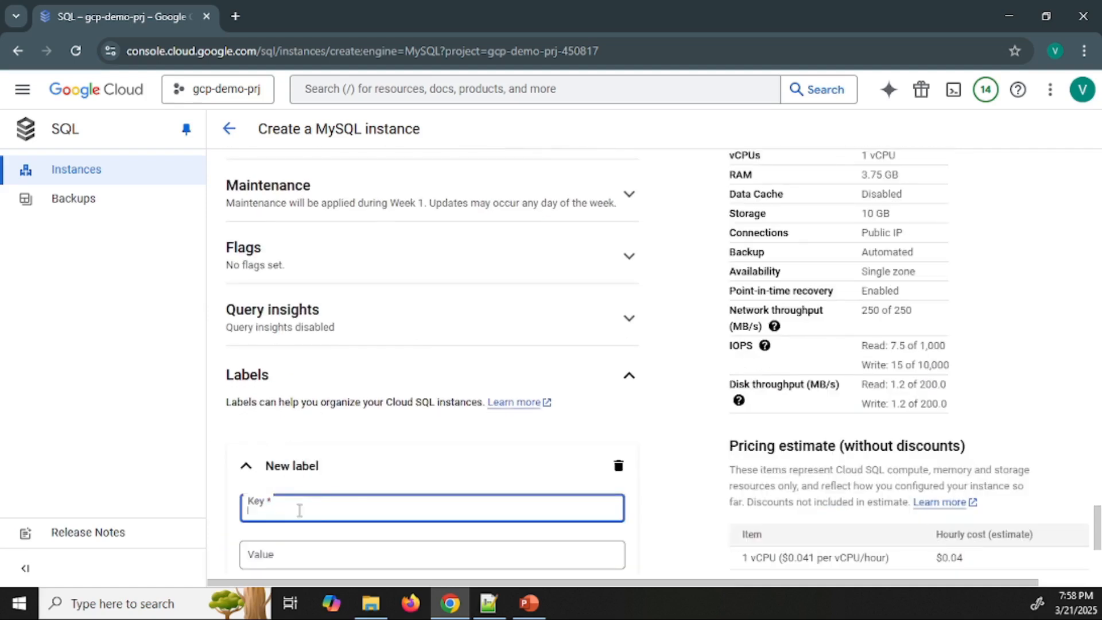
{"action": "type", "text": "env"}
{"action": "key", "text": "Tab"}
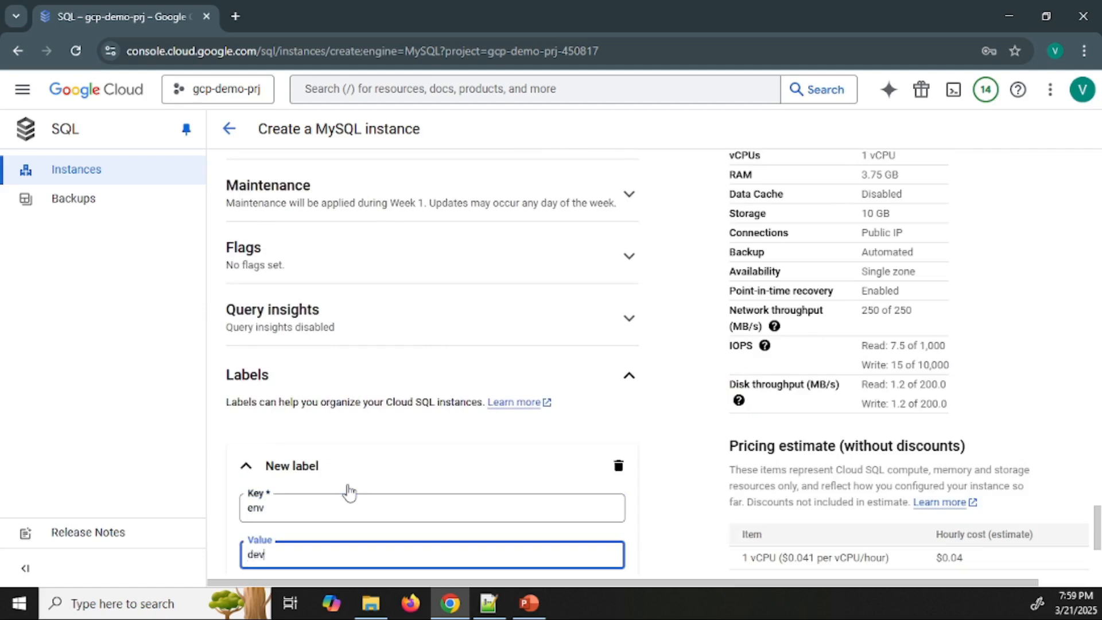
{"action": "scroll", "coordinate": [474, 401], "scroll_direction": "down", "scroll_amount": 4}
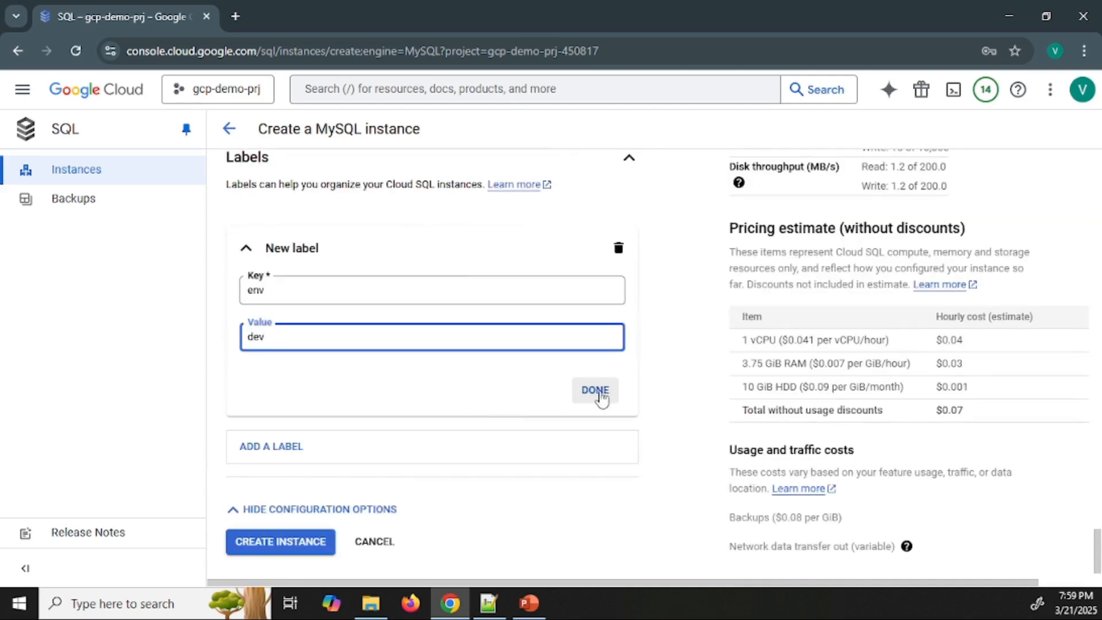
{"action": "left_click", "coordinate": [595, 391]}
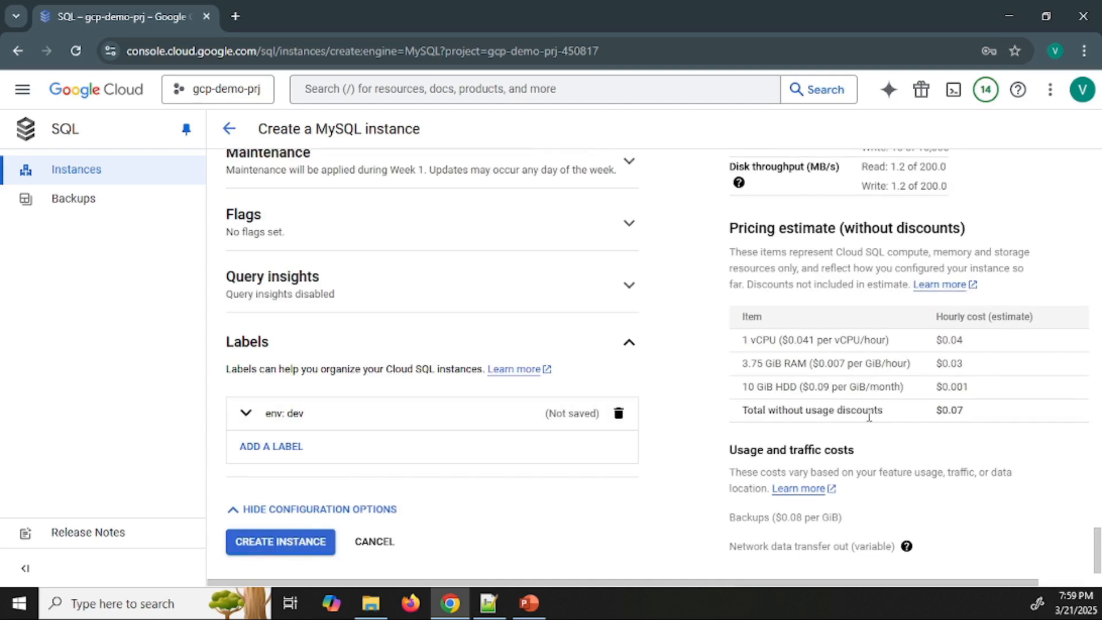
Check the hourly cost in the pricing estimate and create the MySQL instance
{"action": "left_click_drag", "start_coordinate": [936, 410], "coordinate": [967, 411]}
{"action": "left_click_drag", "start_coordinate": [986, 317], "coordinate": [941, 318]}
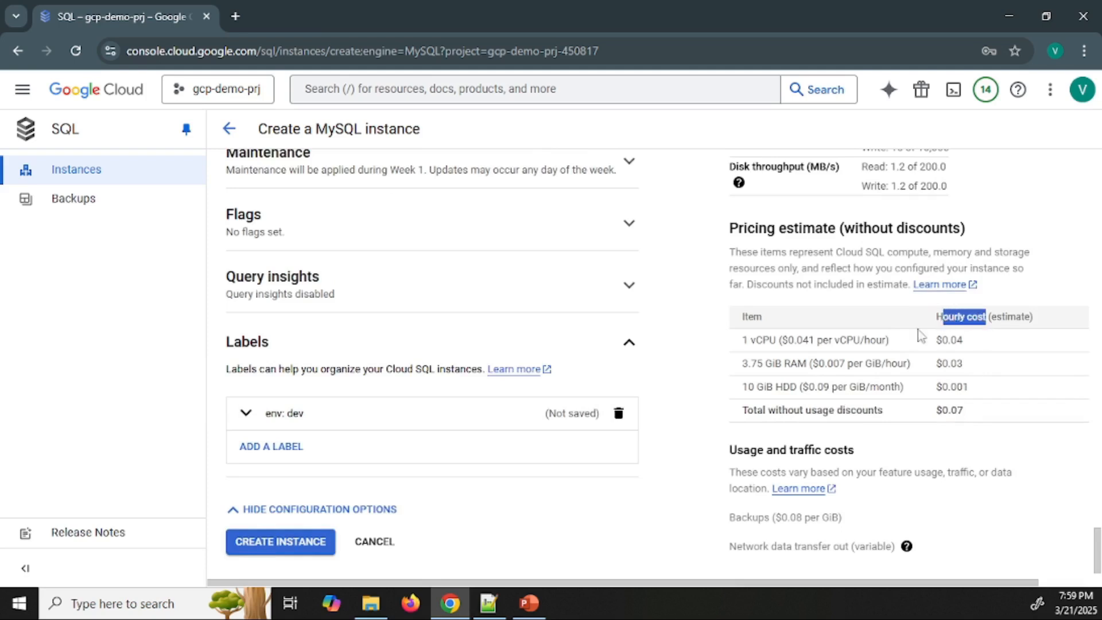
{"action": "left_click", "coordinate": [278, 549]}
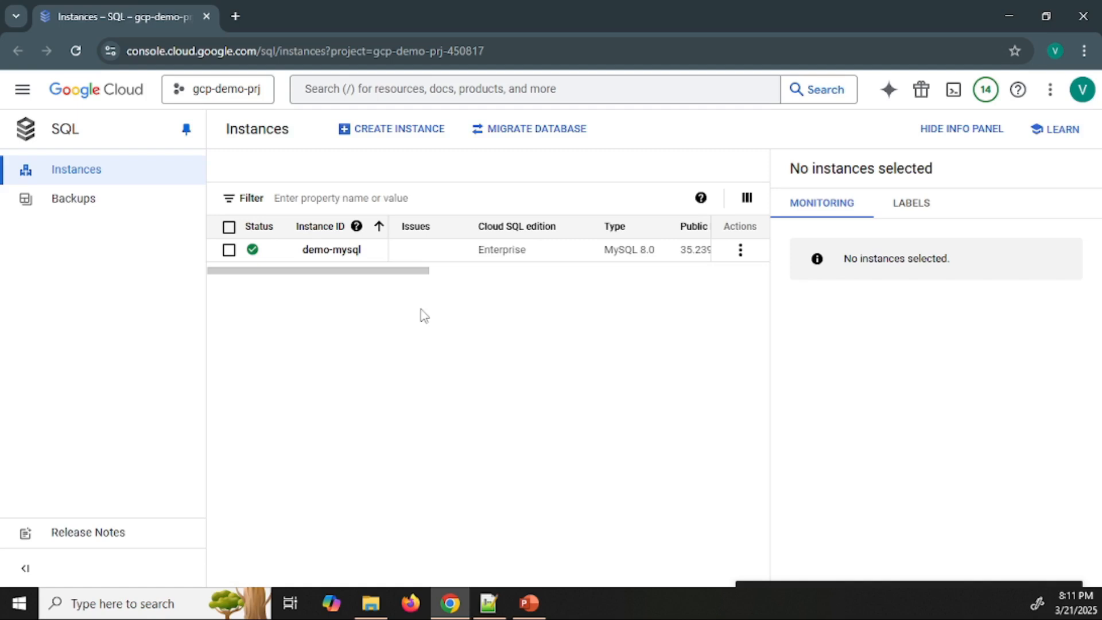
Open the demo-mysql instance's overview and view its Active connections, CPU utilization and Total memory usage charts
{"action": "left_click", "coordinate": [344, 253]}
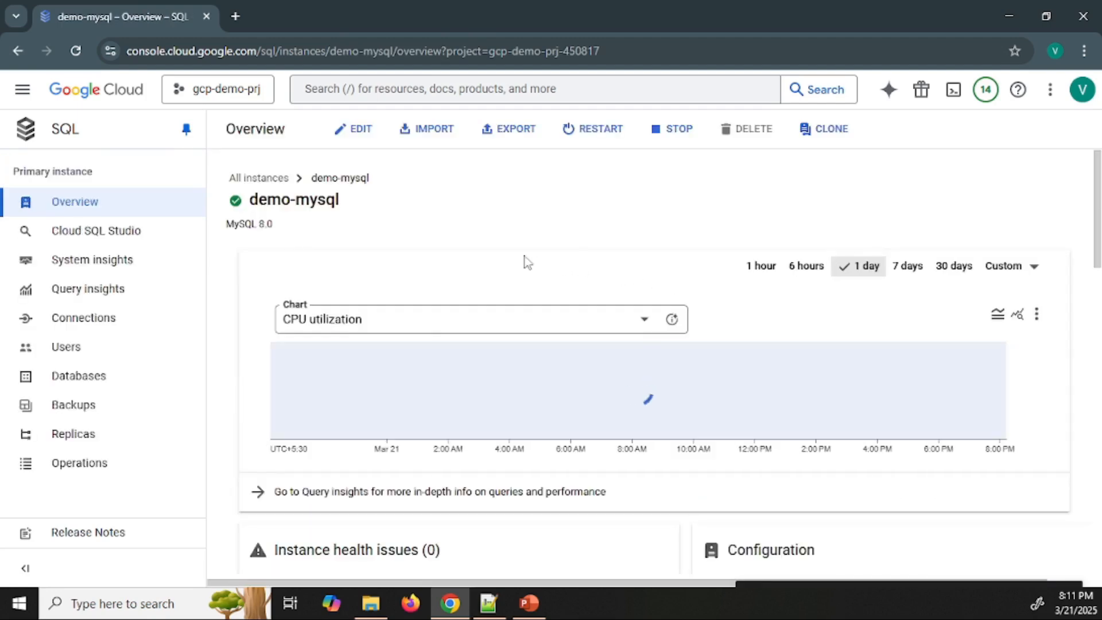
{"action": "left_click", "coordinate": [342, 328]}
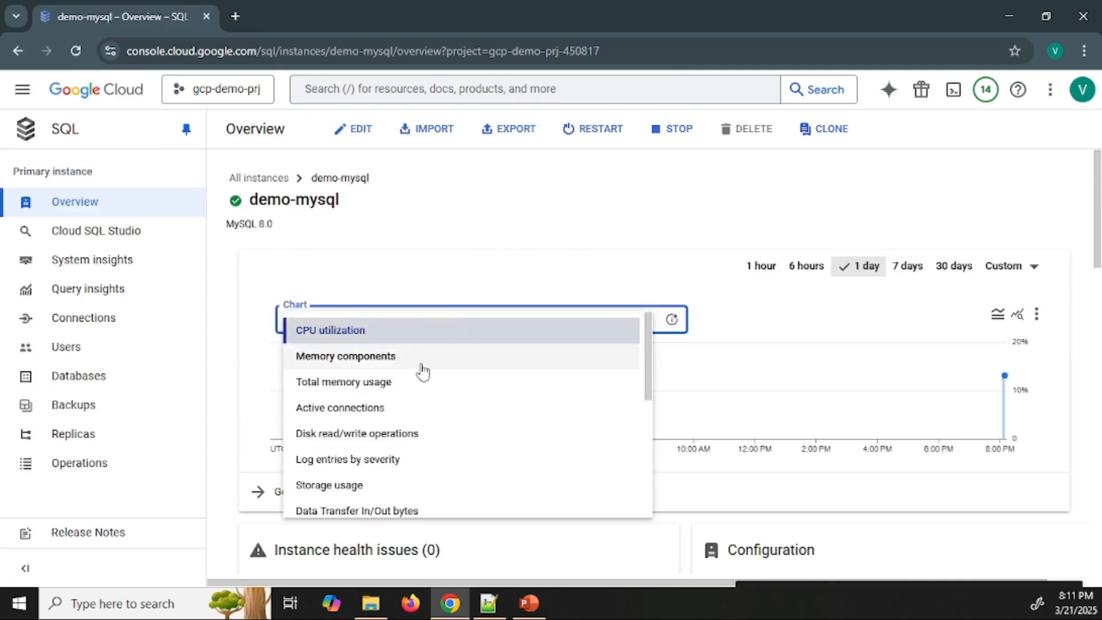
{"action": "left_click", "coordinate": [414, 418]}
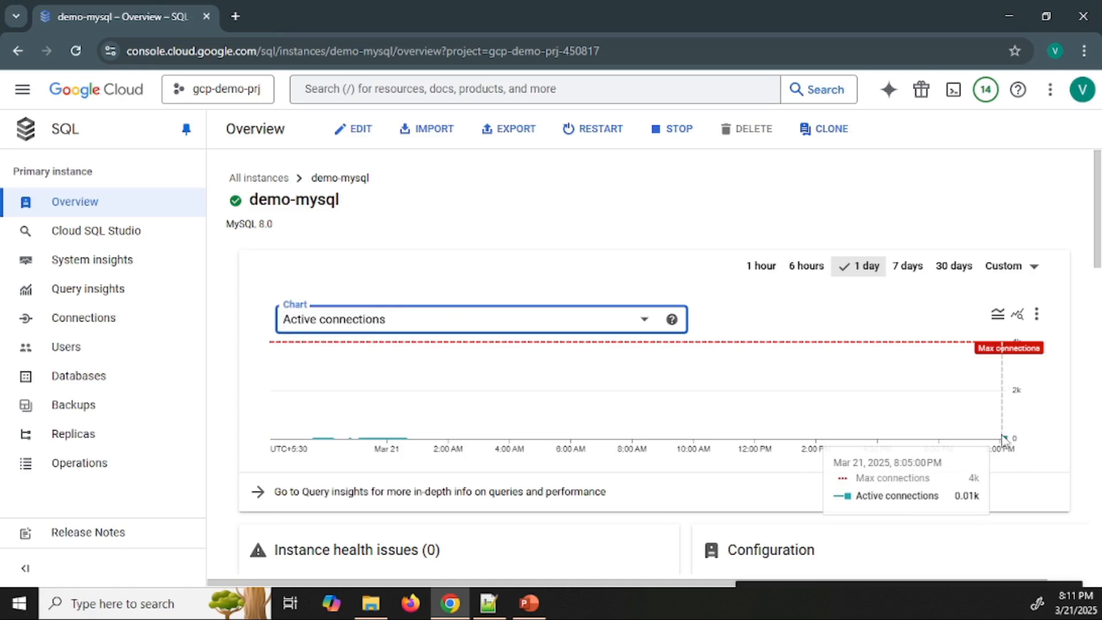
{"action": "mouse_move", "coordinate": [1004, 439]}
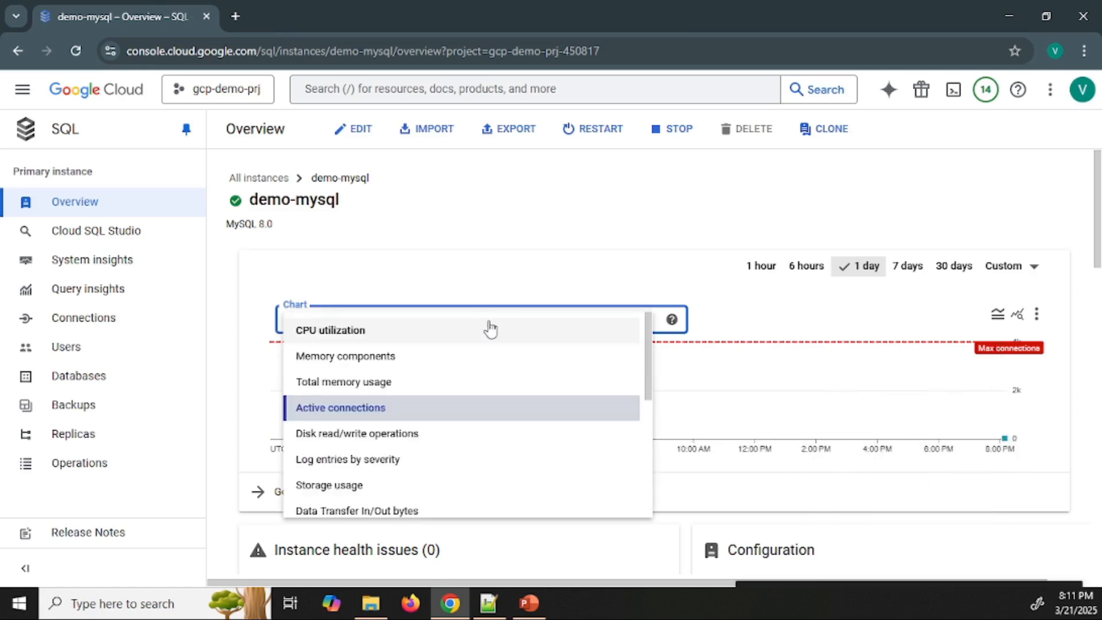
{"action": "left_click", "coordinate": [500, 326]}
{"action": "left_click", "coordinate": [425, 344]}
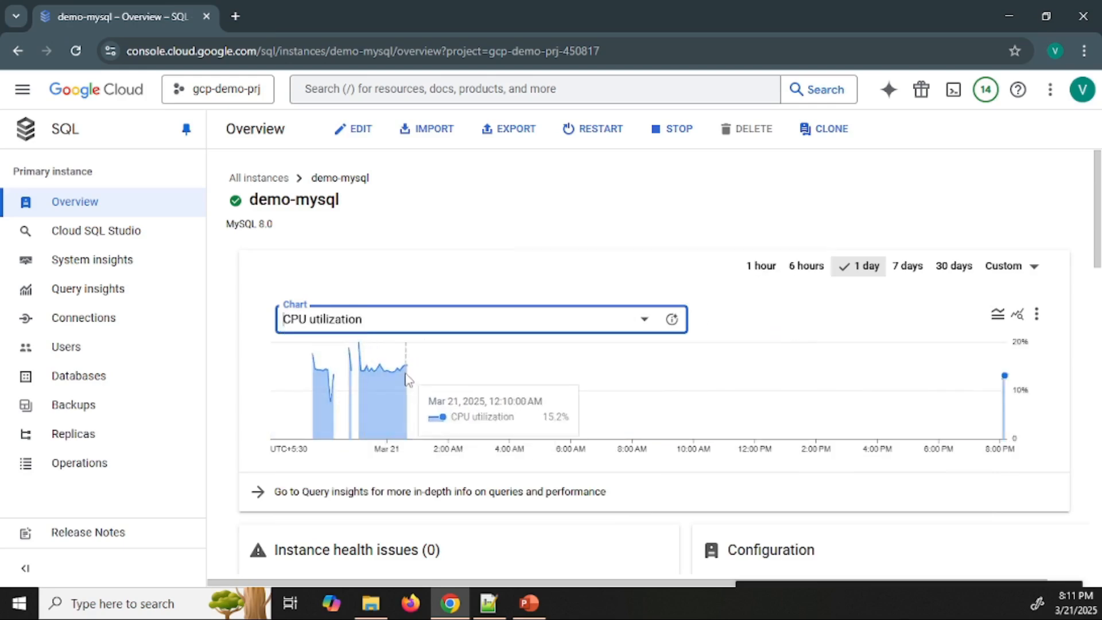
{"action": "mouse_move", "coordinate": [382, 380]}
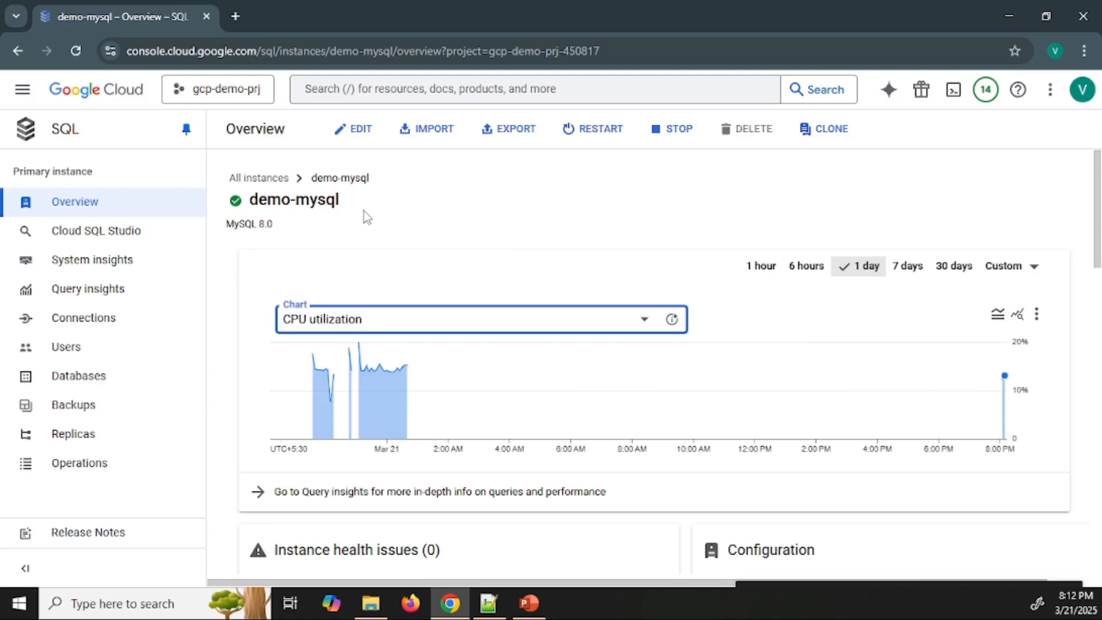
{"action": "left_click", "coordinate": [411, 322]}
{"action": "left_click", "coordinate": [416, 383]}
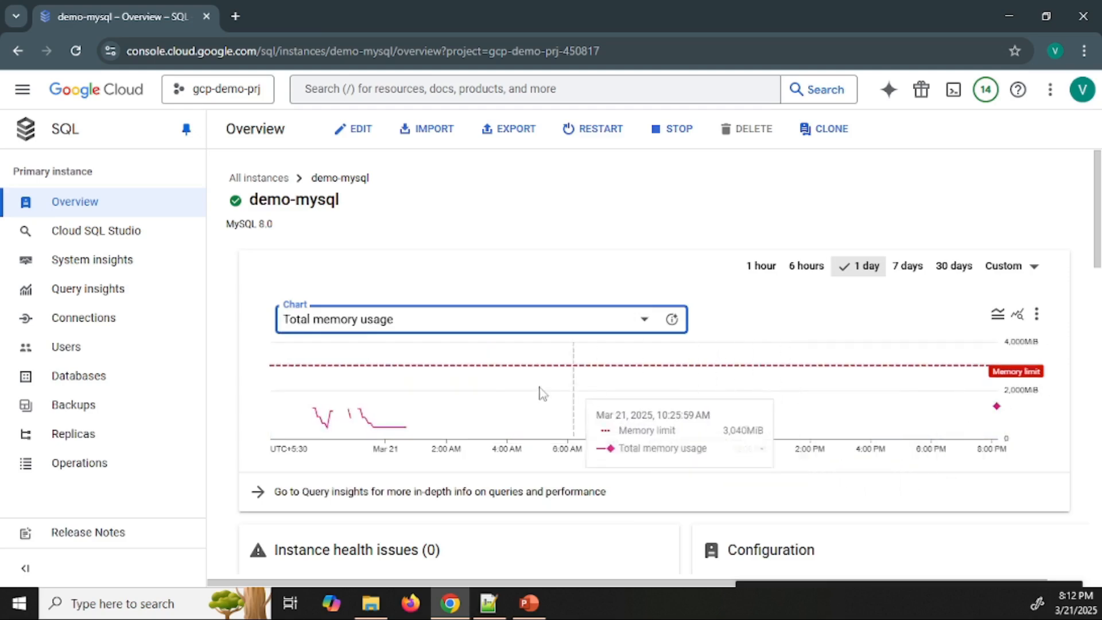
Examine the public IP address and the private and public IP connectivity settings in the instance's connection details
{"action": "scroll", "coordinate": [505, 341], "scroll_direction": "down", "scroll_amount": 4}
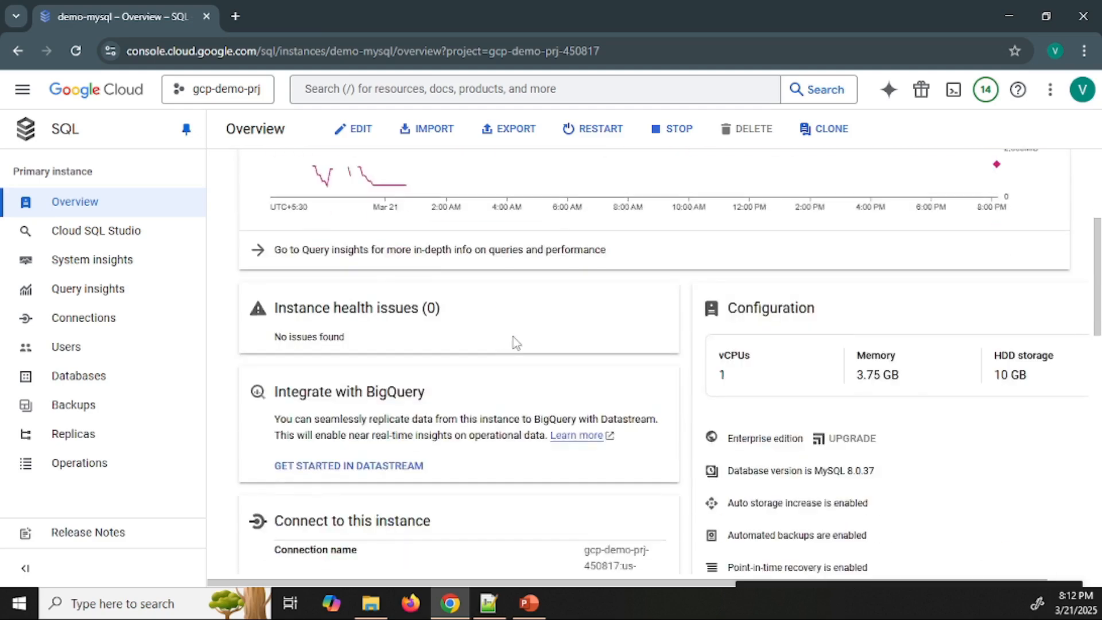
{"action": "scroll", "coordinate": [603, 381], "scroll_direction": "down", "scroll_amount": 7}
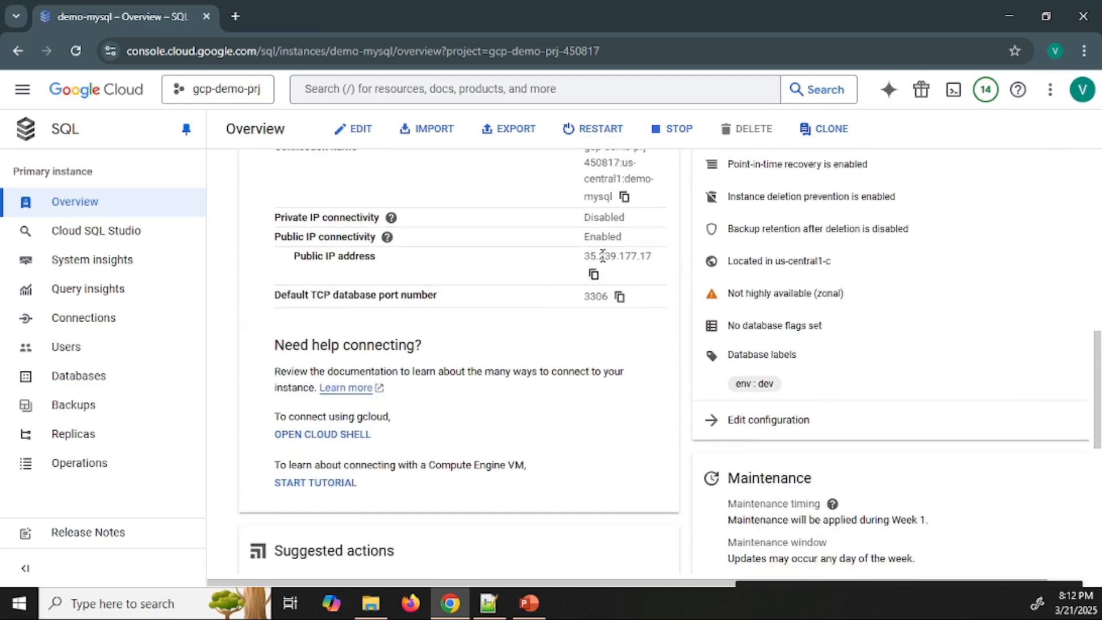
{"action": "left_click_drag", "start_coordinate": [586, 253], "coordinate": [662, 261]}
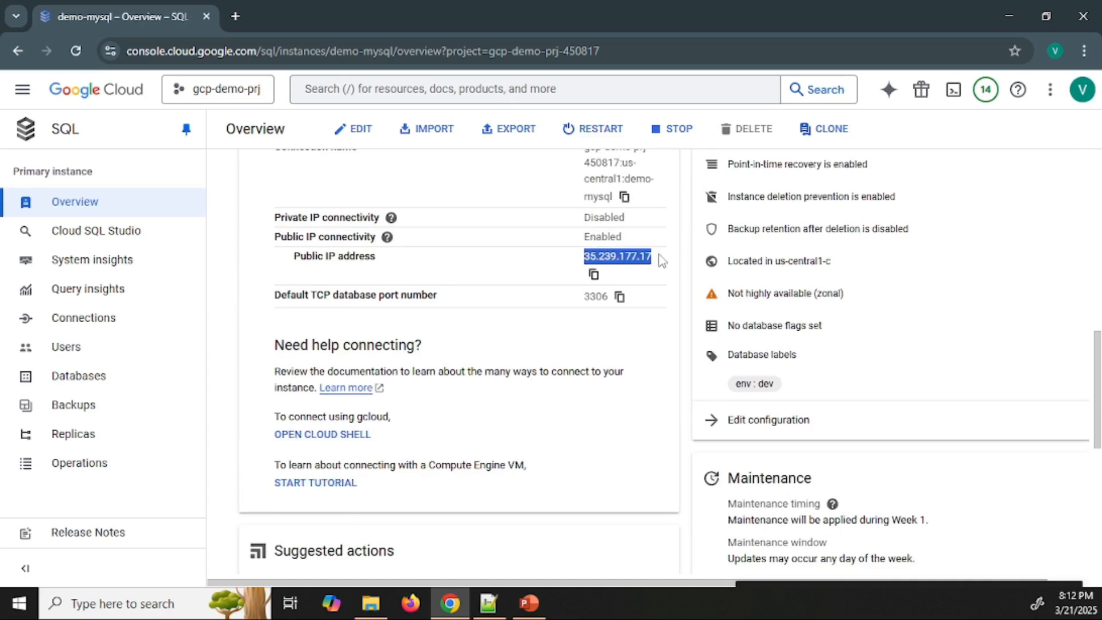
{"action": "left_click_drag", "start_coordinate": [581, 217], "coordinate": [633, 219]}
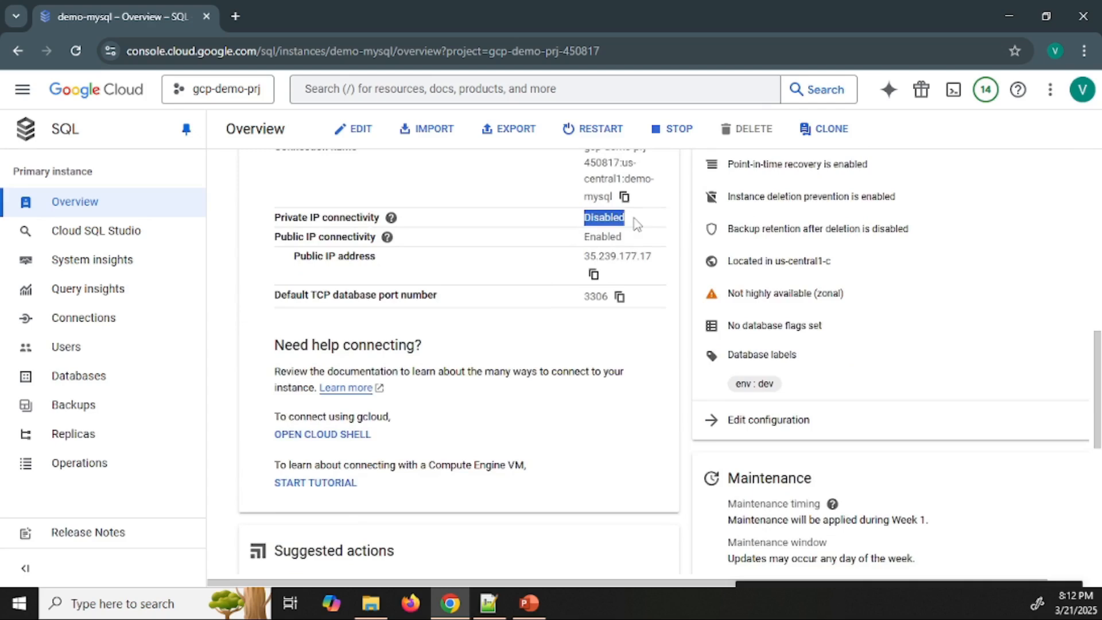
{"action": "left_click_drag", "start_coordinate": [275, 236], "coordinate": [386, 238]}
{"action": "left_click", "coordinate": [571, 244]}
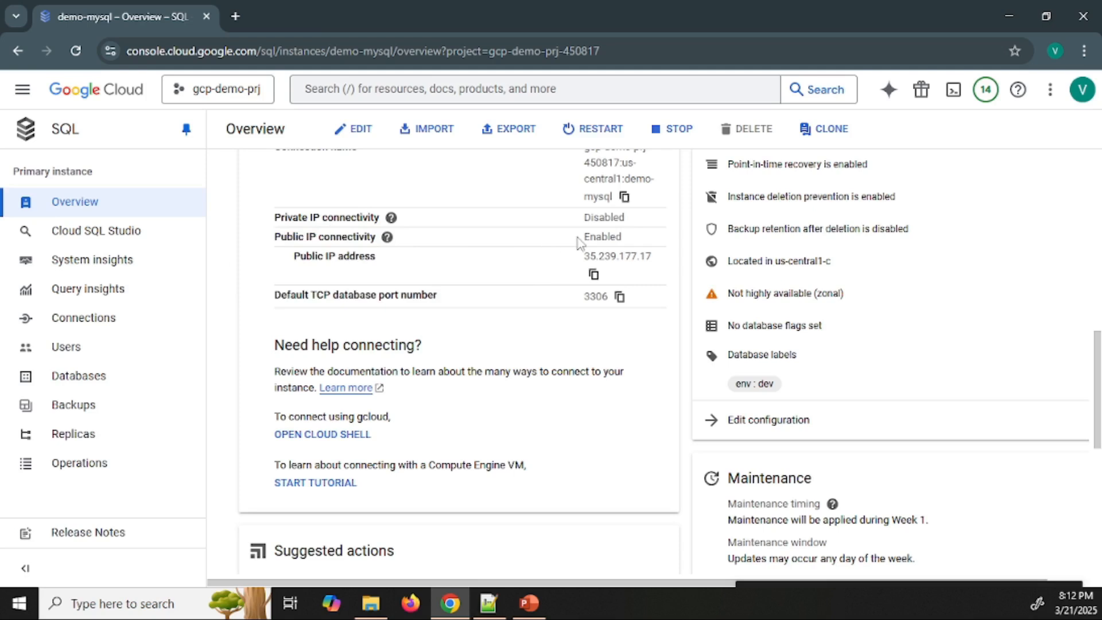
{"action": "left_click_drag", "start_coordinate": [581, 237], "coordinate": [616, 237]}
Start Cloud Shell for the project and open its editor
{"action": "left_click", "coordinate": [954, 91]}
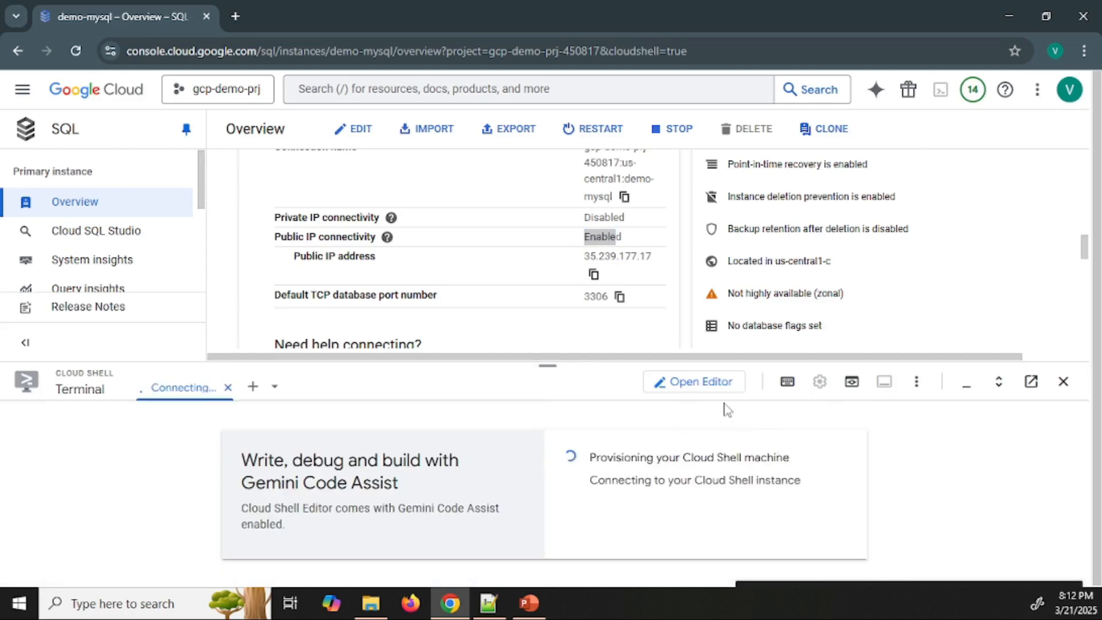
{"action": "left_click", "coordinate": [698, 383]}
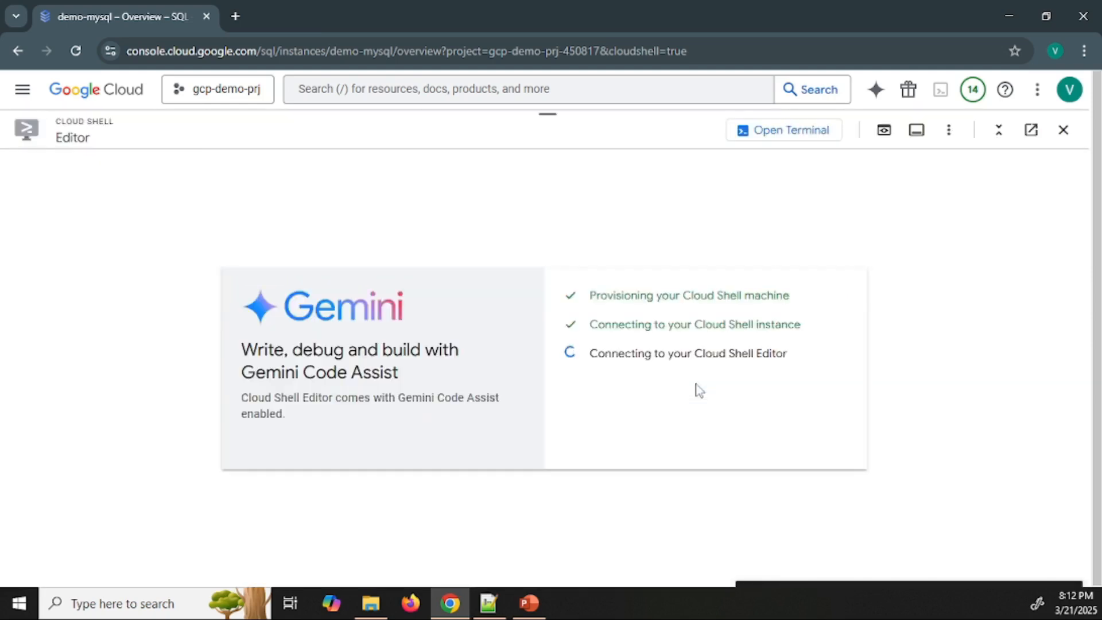
Open the SQL product page in a new browser tab and place it before the demo-mysql tab
{"action": "left_click", "coordinate": [21, 97]}
{"action": "left_click", "coordinate": [101, 343], "text": "ctrl"}
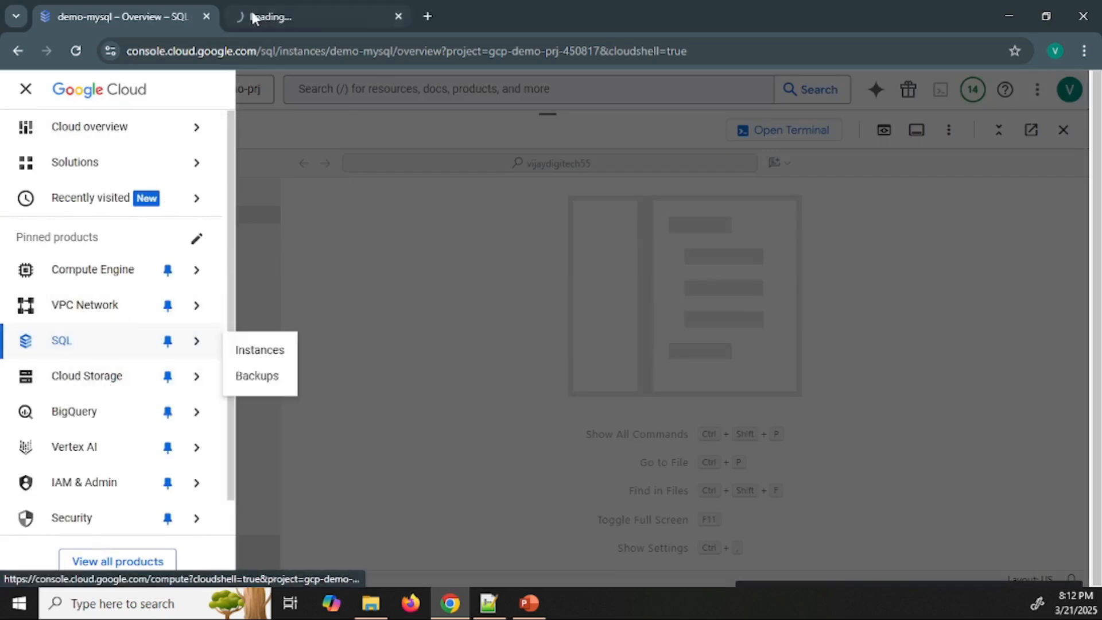
{"action": "left_click_drag", "start_coordinate": [337, 15], "coordinate": [204, 15]}
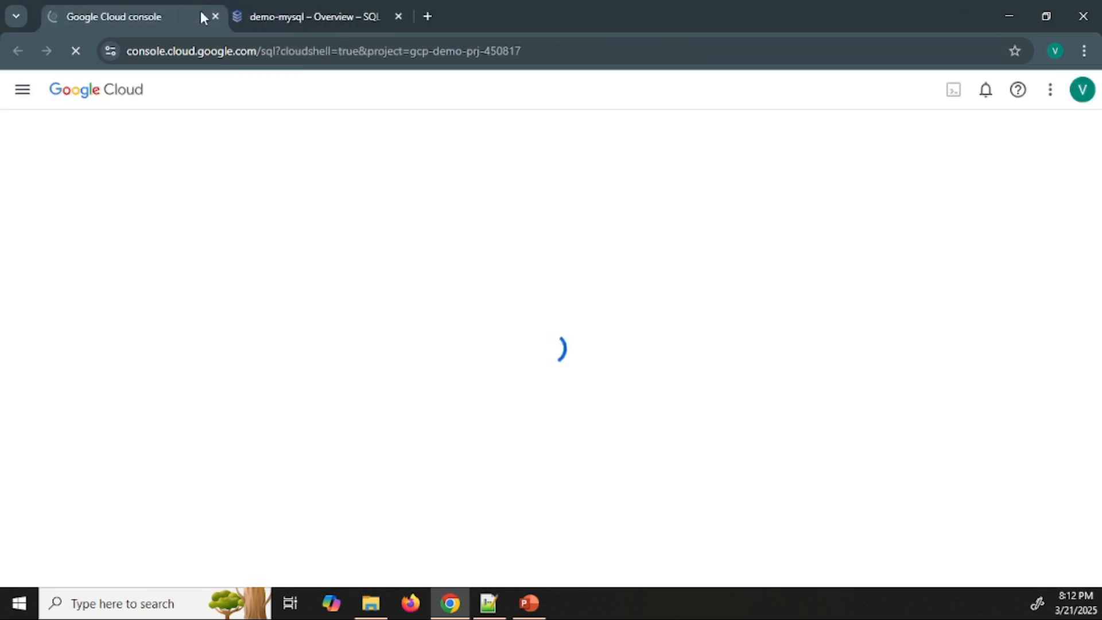
Return to the demo-mysql tab, dismiss the navigation menu and switch Cloud Shell from the editor to the terminal
{"action": "left_click", "coordinate": [295, 17]}
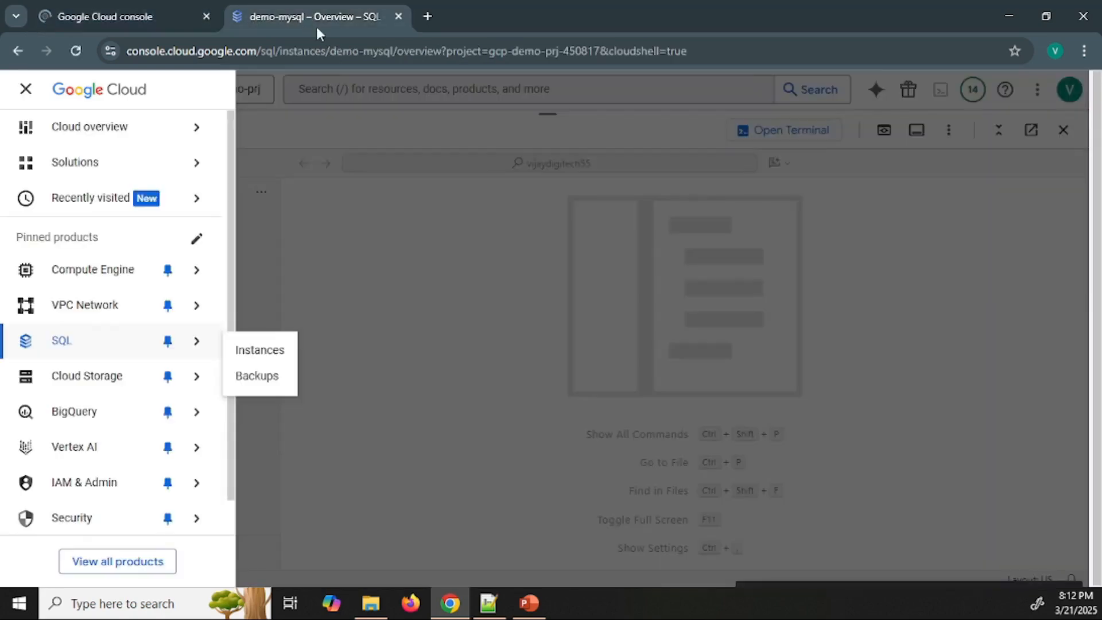
{"action": "left_click", "coordinate": [443, 304]}
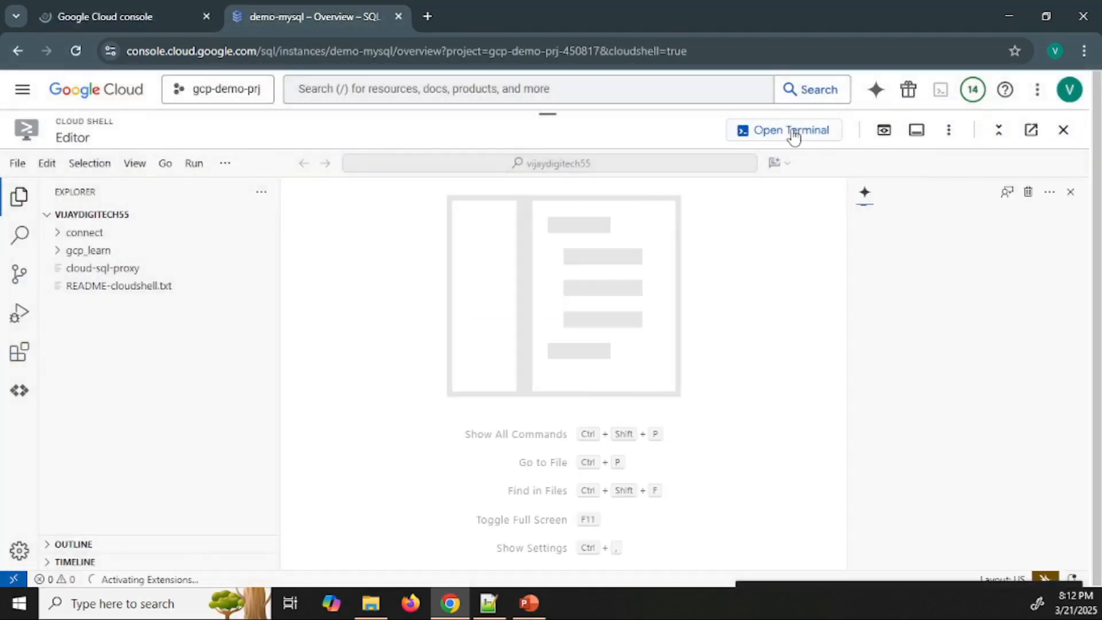
{"action": "left_click", "coordinate": [792, 135]}
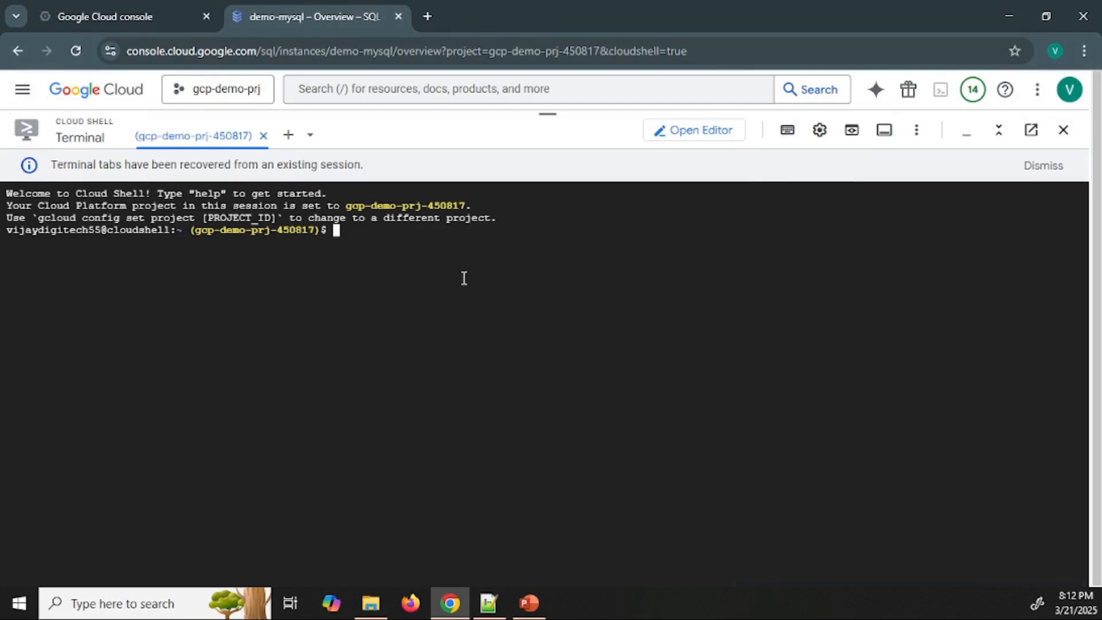
{"action": "left_click", "coordinate": [156, 16]}
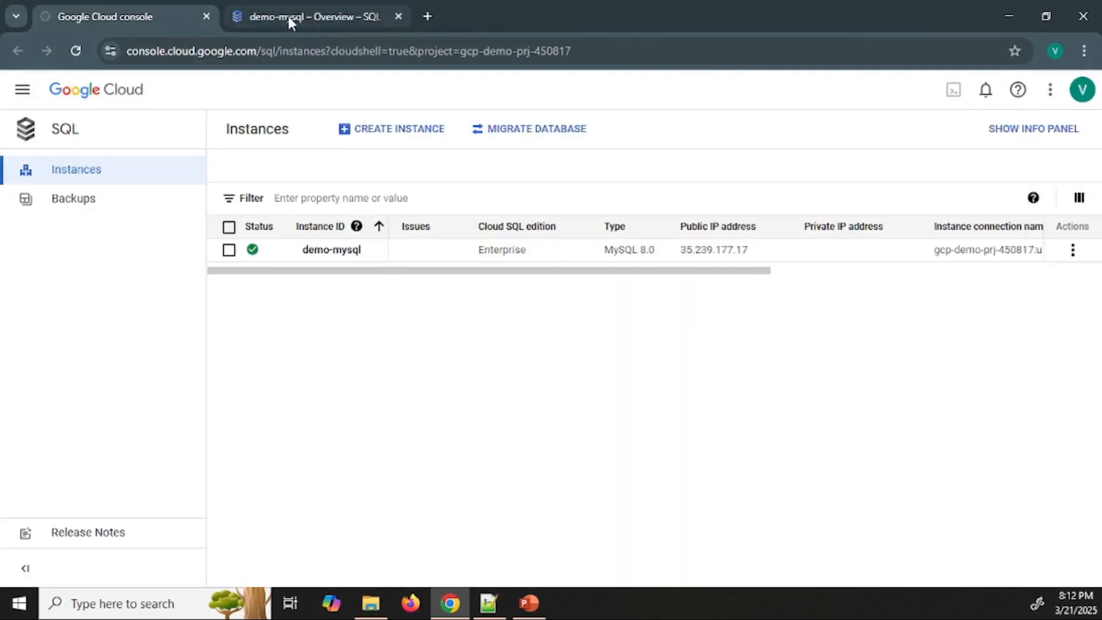
{"action": "left_click", "coordinate": [289, 17]}
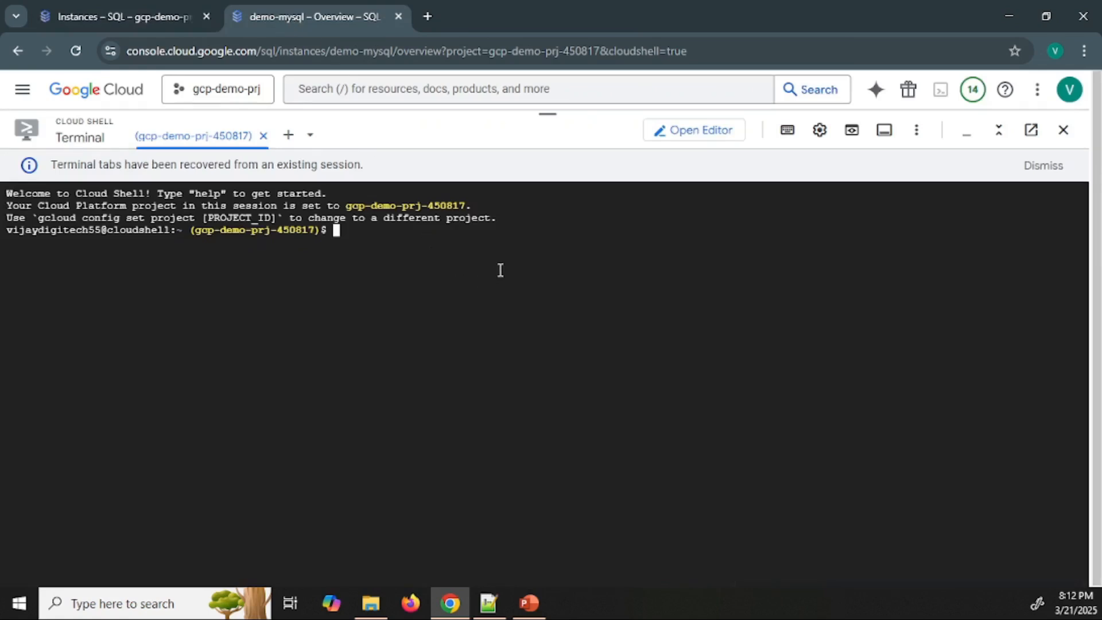
Reconnect the transferred Cloud Shell session and list the credentialed accounts with gcloud auth list
{"action": "type", "text": "gcloud auth list"}
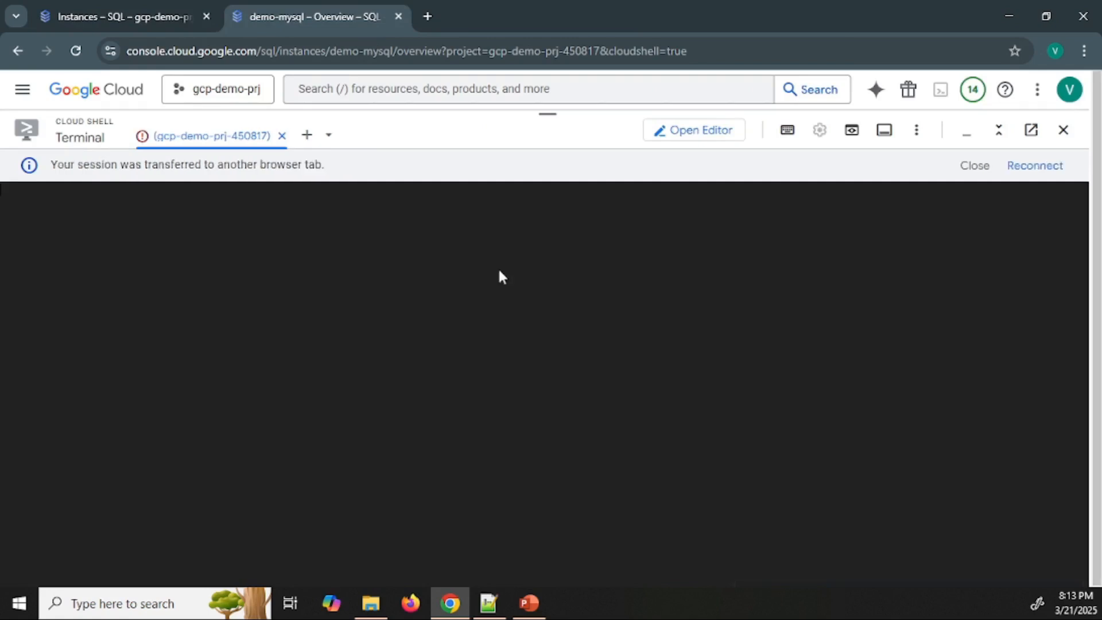
{"action": "left_click", "coordinate": [1035, 166]}
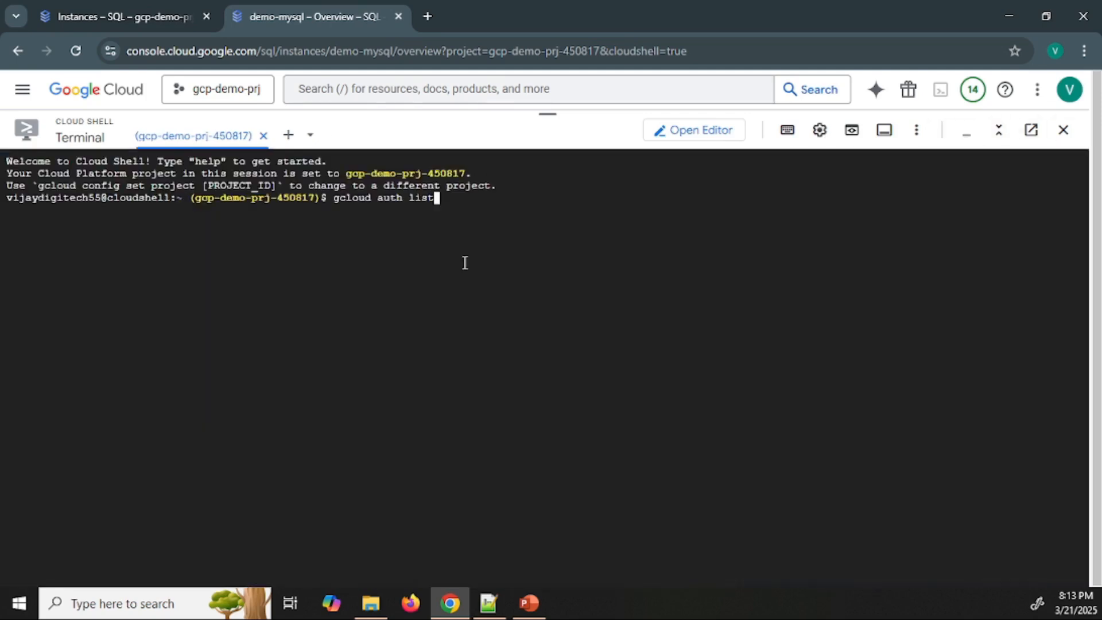
{"action": "key", "text": "Return"}
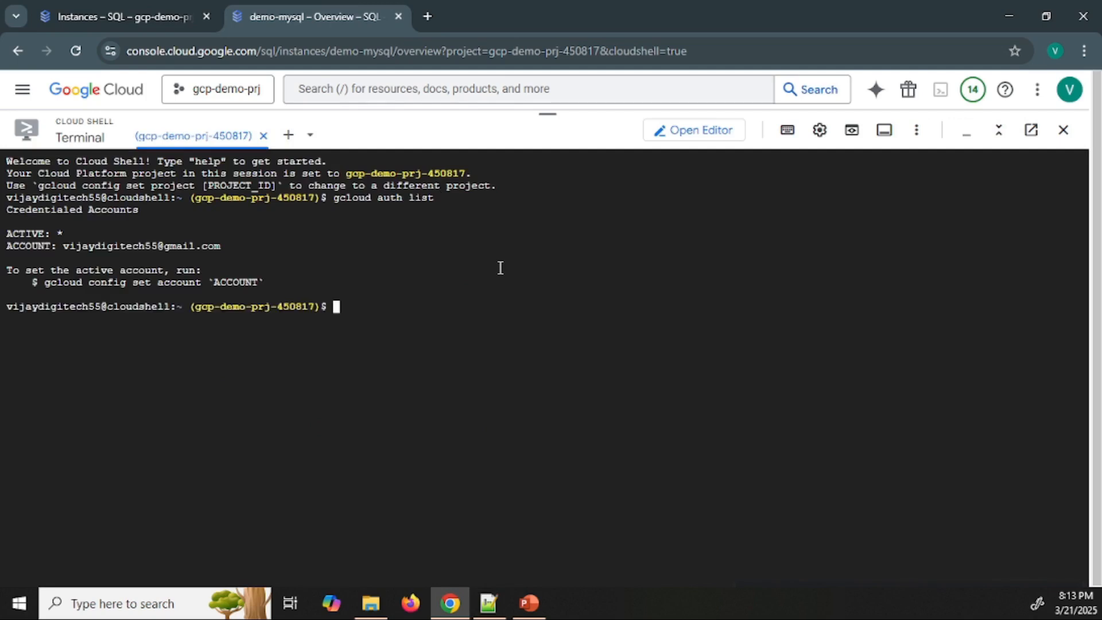
{"action": "left_click_drag", "start_coordinate": [63, 248], "coordinate": [216, 247]}
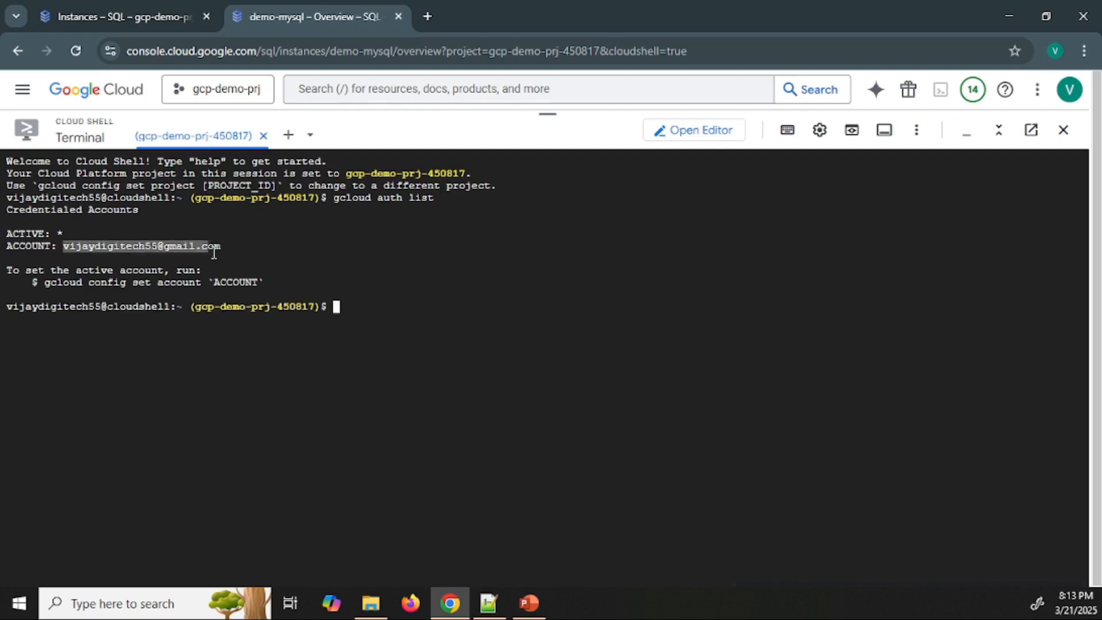
{"action": "left_click", "coordinate": [319, 242]}
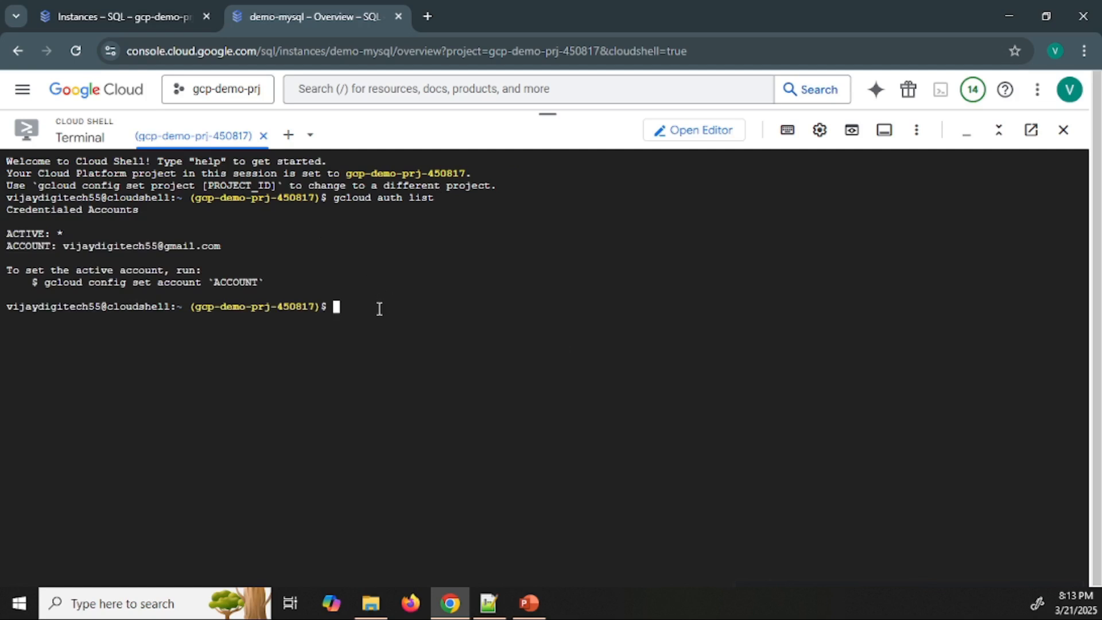
Check the version of the MySQL client in Cloud Shell with mysql --version
{"action": "type", "text": "mysql --version"}
{"action": "key", "text": "Return"}
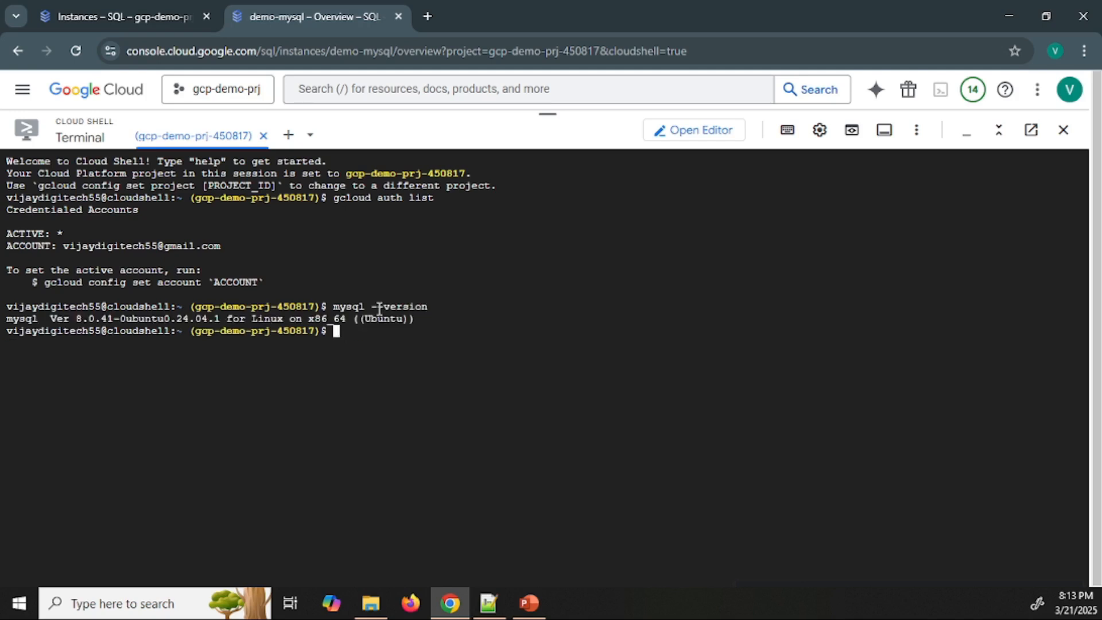
{"action": "left_click_drag", "start_coordinate": [51, 317], "coordinate": [402, 317]}
{"action": "left_click", "coordinate": [409, 342]}
Try to connect with mysql -u root -h 35.239.177.17 -p, submit the root password prompt, and cancel the attempt
{"action": "key", "text": "ctrl+v"}
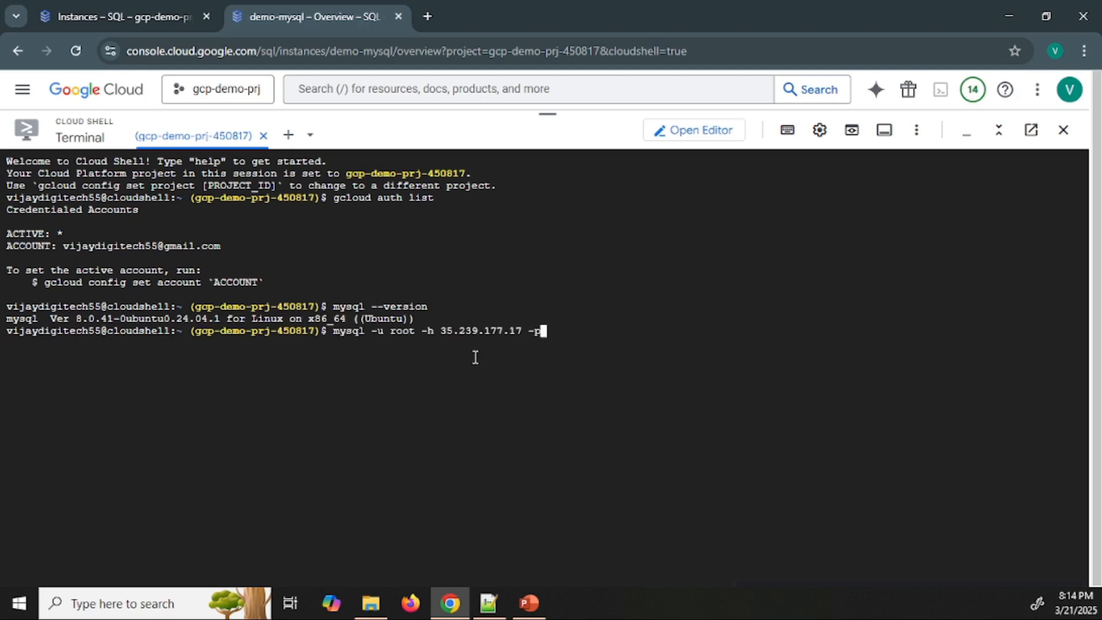
{"action": "key", "text": "Return"}
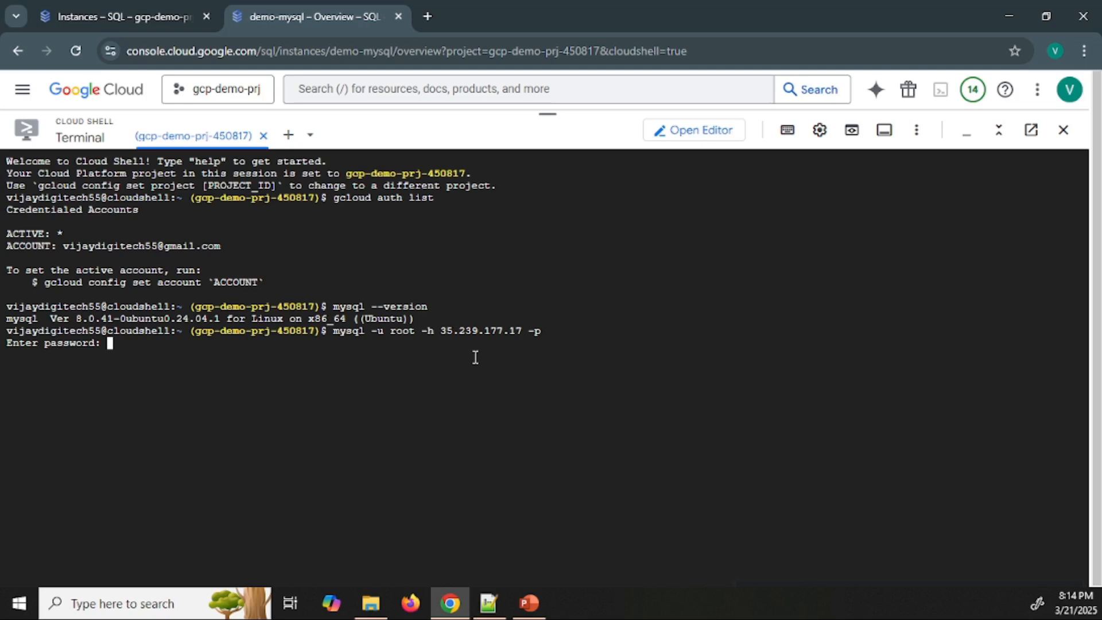
{"action": "key", "text": "Return"}
{"action": "key", "text": "ctrl+c"}
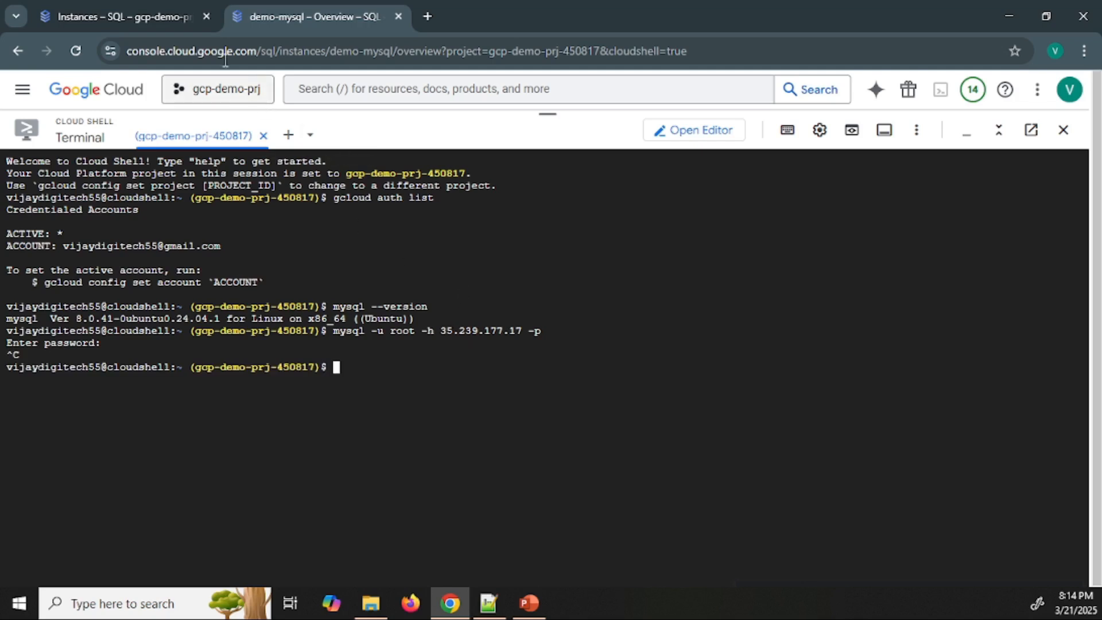
Open the networking settings of demo-mysql's connections in the other tab and start a new authorized network entry
{"action": "left_click", "coordinate": [125, 5]}
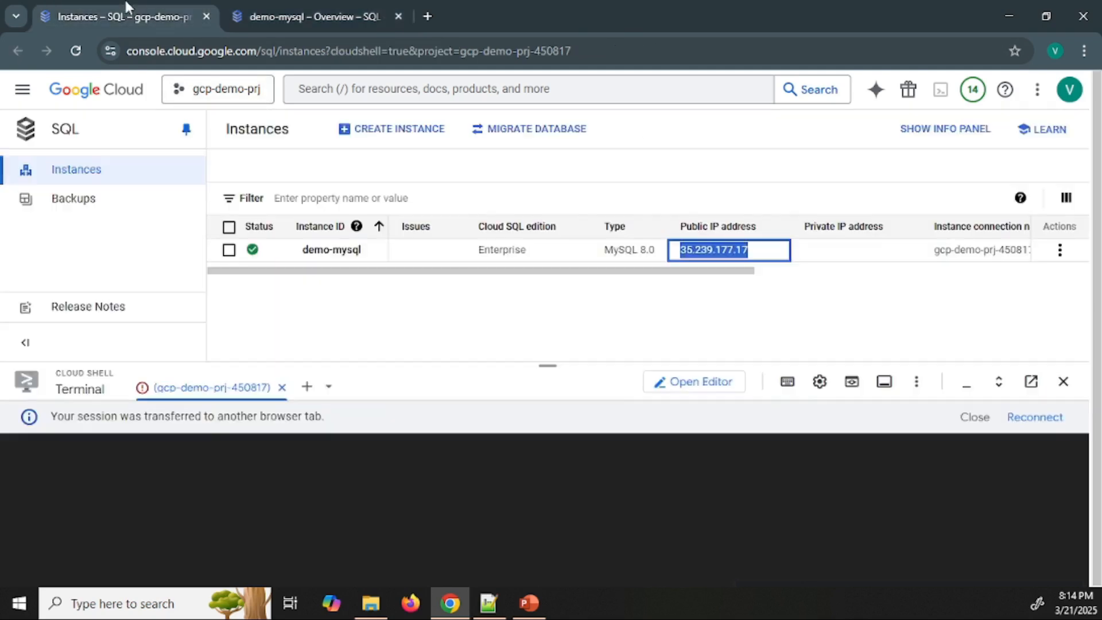
{"action": "left_click", "coordinate": [333, 250]}
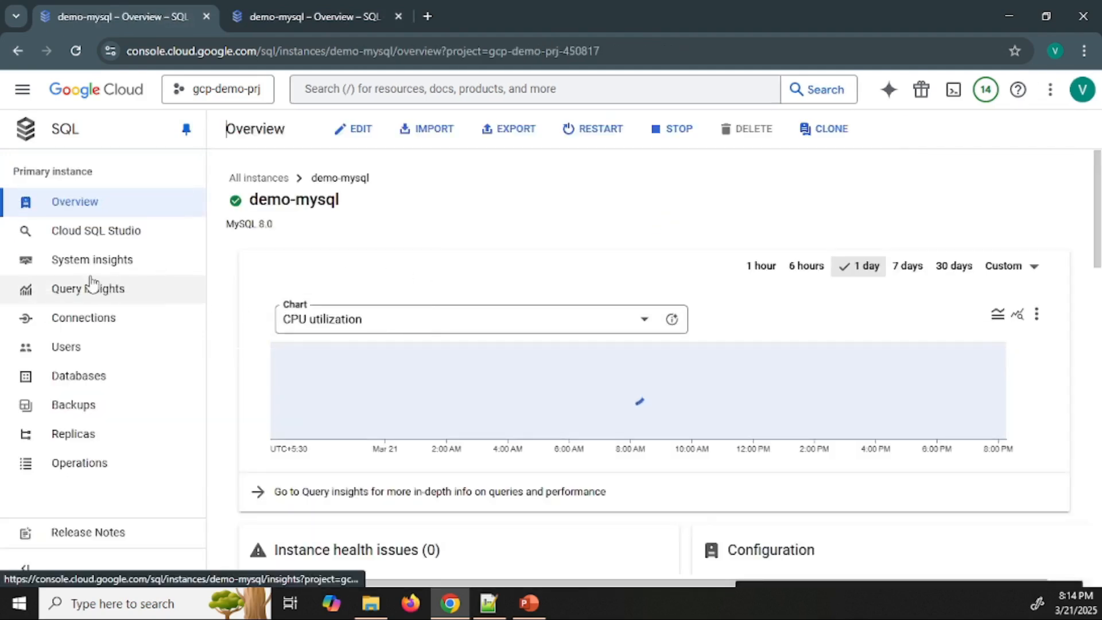
{"action": "left_click", "coordinate": [96, 325]}
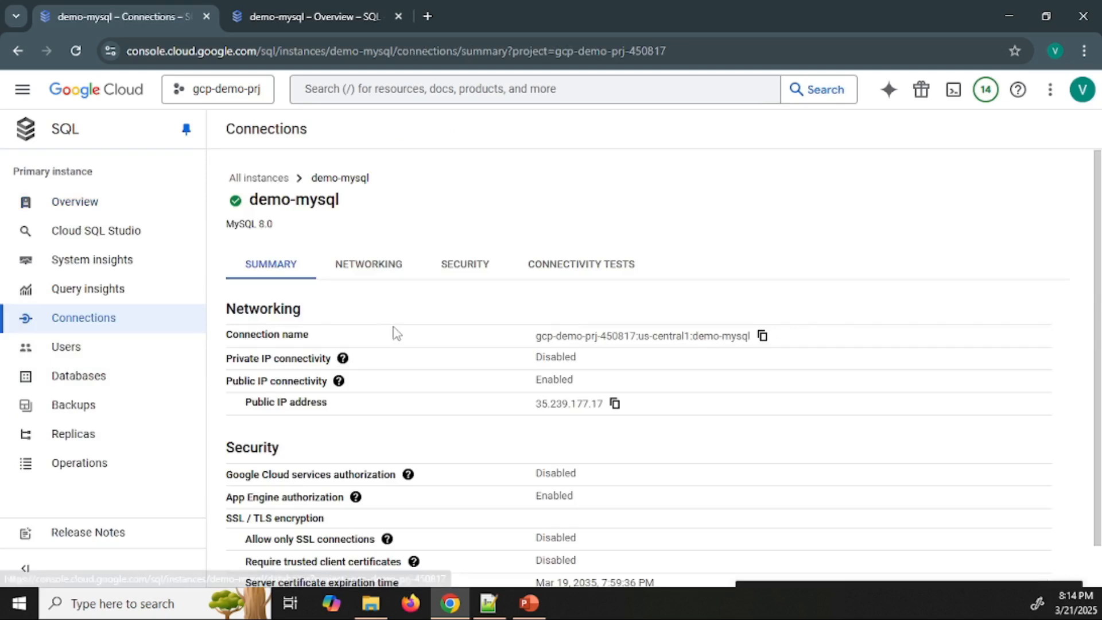
{"action": "left_click", "coordinate": [360, 267]}
{"action": "scroll", "coordinate": [510, 301], "scroll_direction": "down", "scroll_amount": 3}
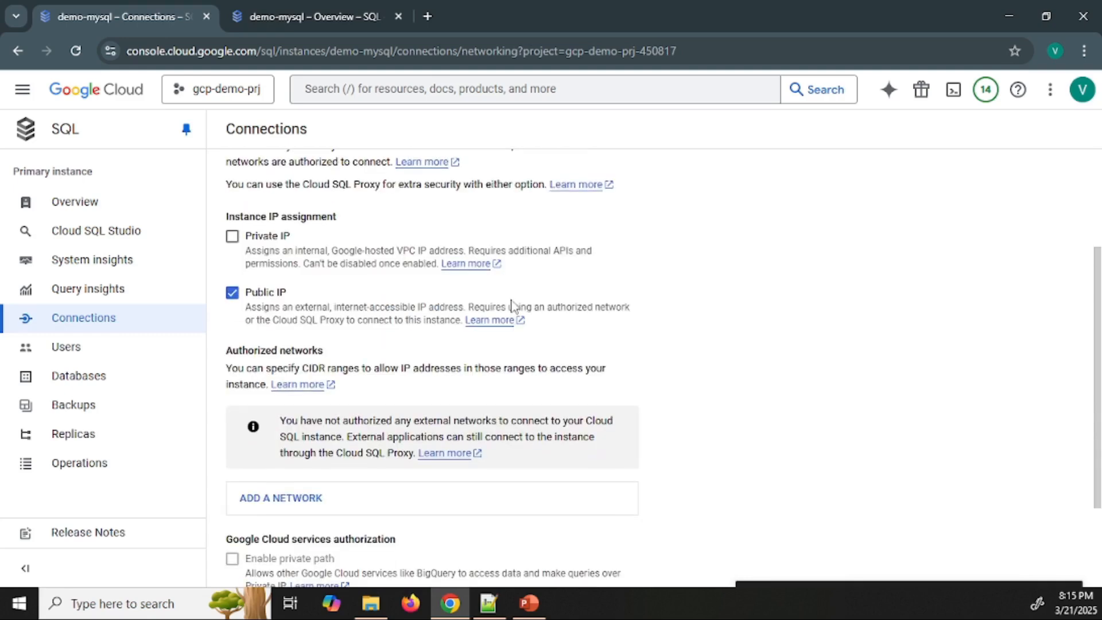
{"action": "scroll", "coordinate": [511, 304], "scroll_direction": "down", "scroll_amount": 2}
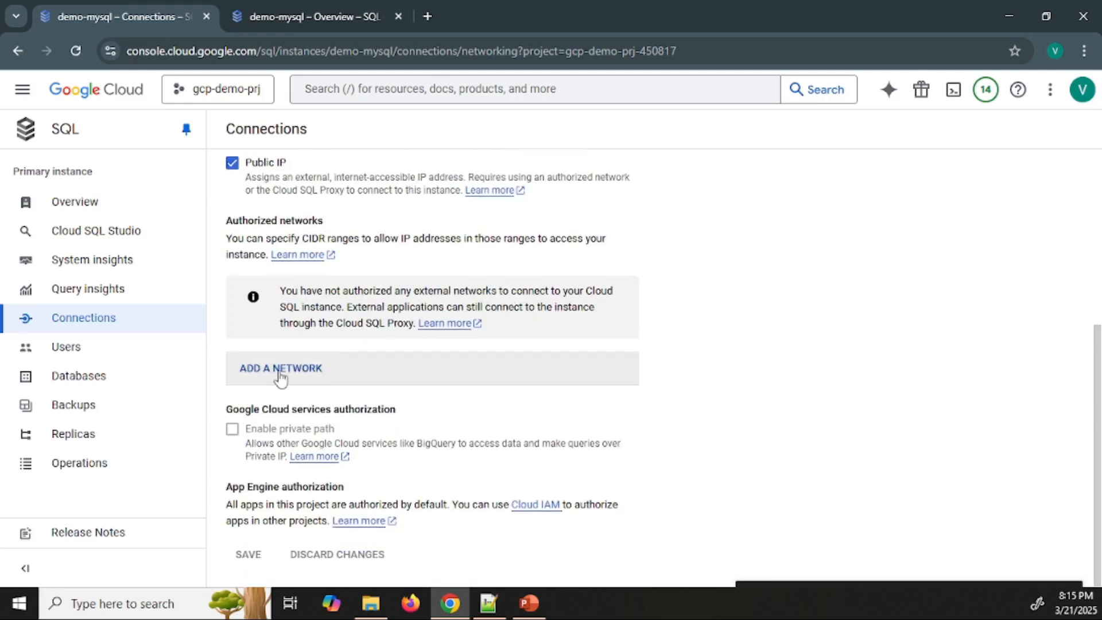
{"action": "left_click", "coordinate": [281, 376]}
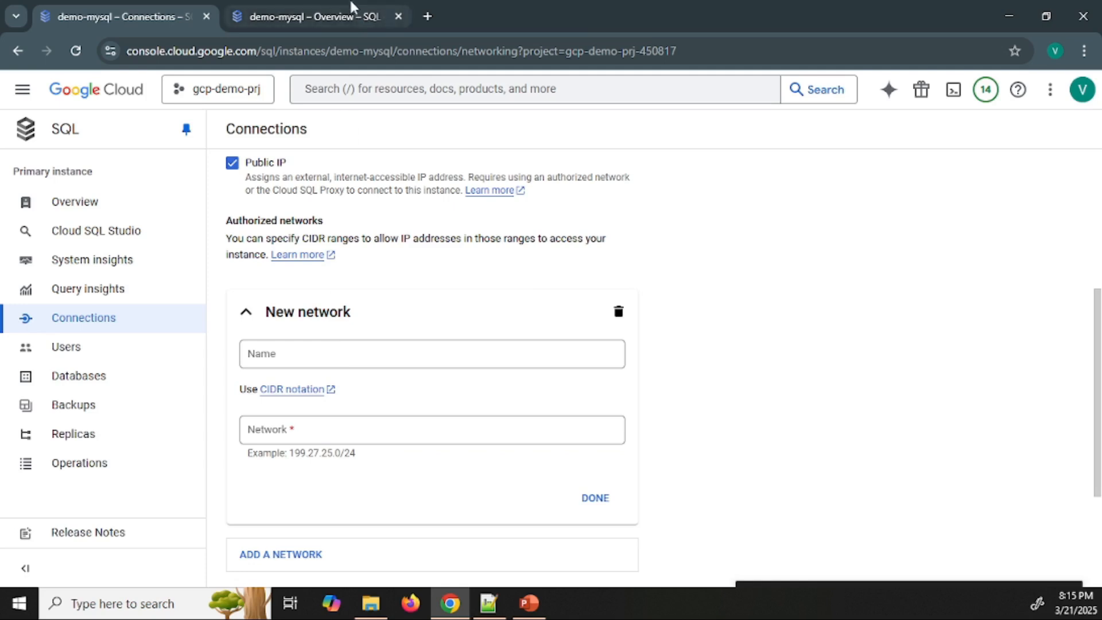
{"action": "left_click", "coordinate": [340, 14]}
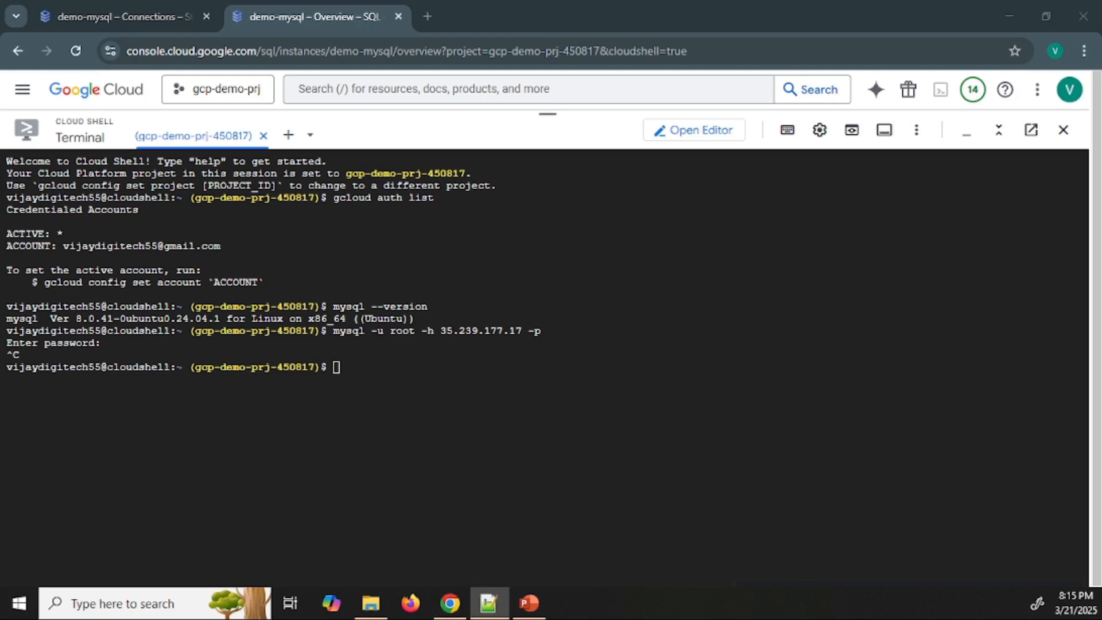
{"action": "left_click", "coordinate": [428, 16]}
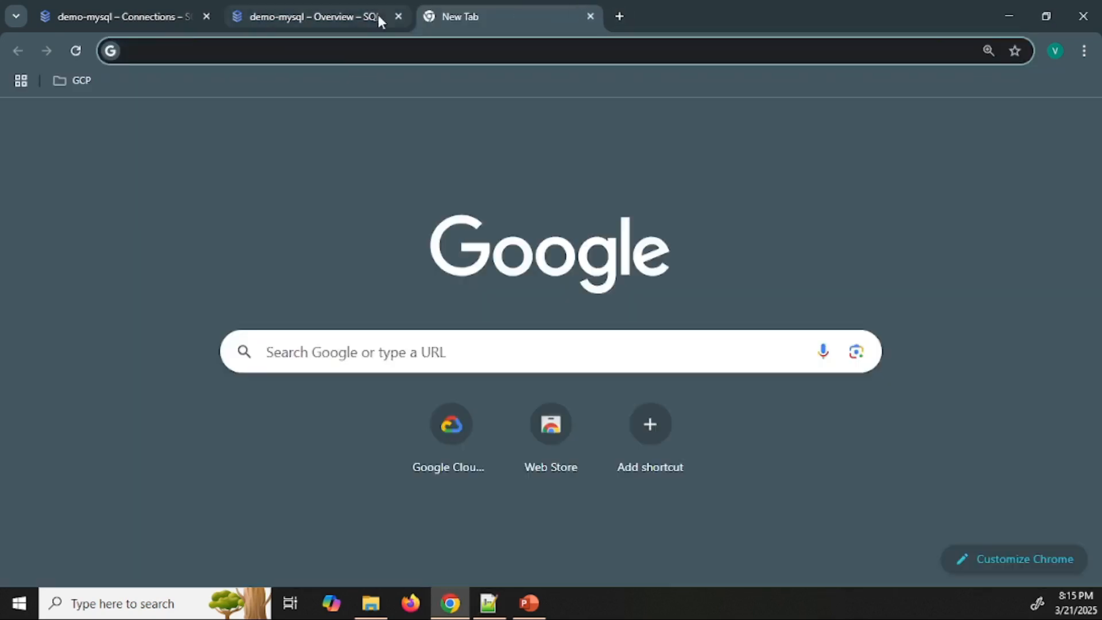
{"action": "left_click", "coordinate": [583, 16]}
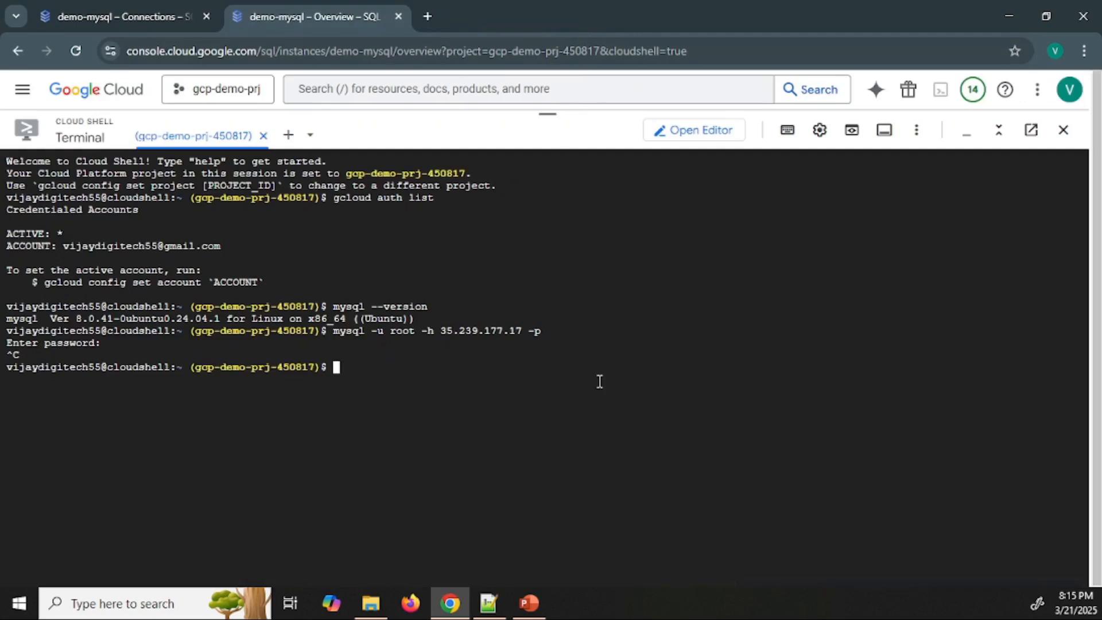
{"action": "key", "text": "alt+Tab"}
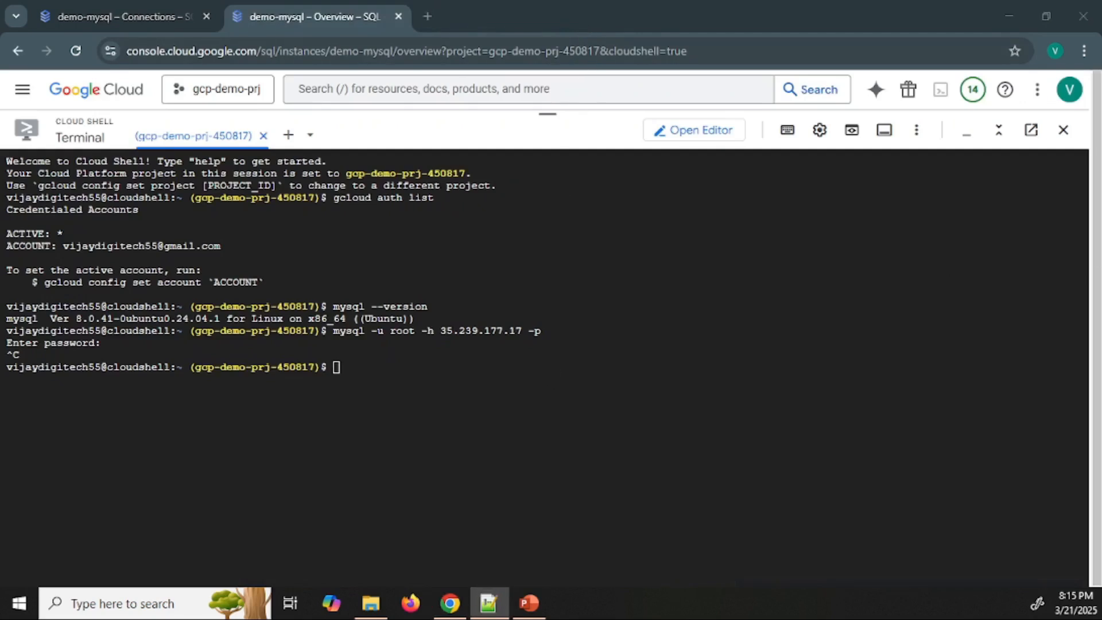
{"action": "left_click", "coordinate": [423, 407]}
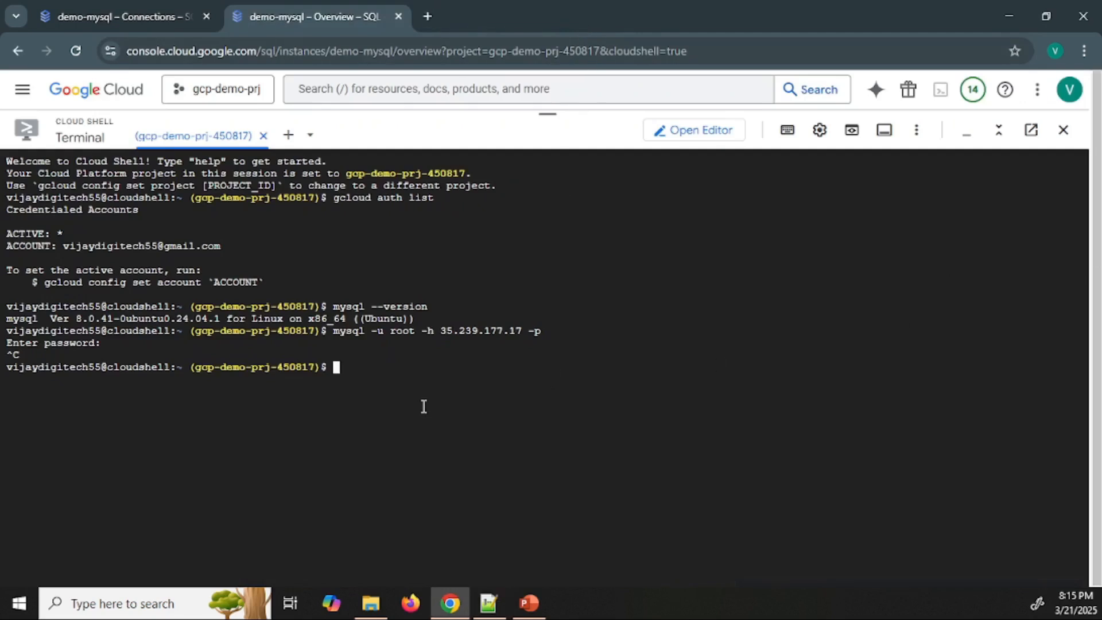
{"action": "key", "text": "ctrl+v"}
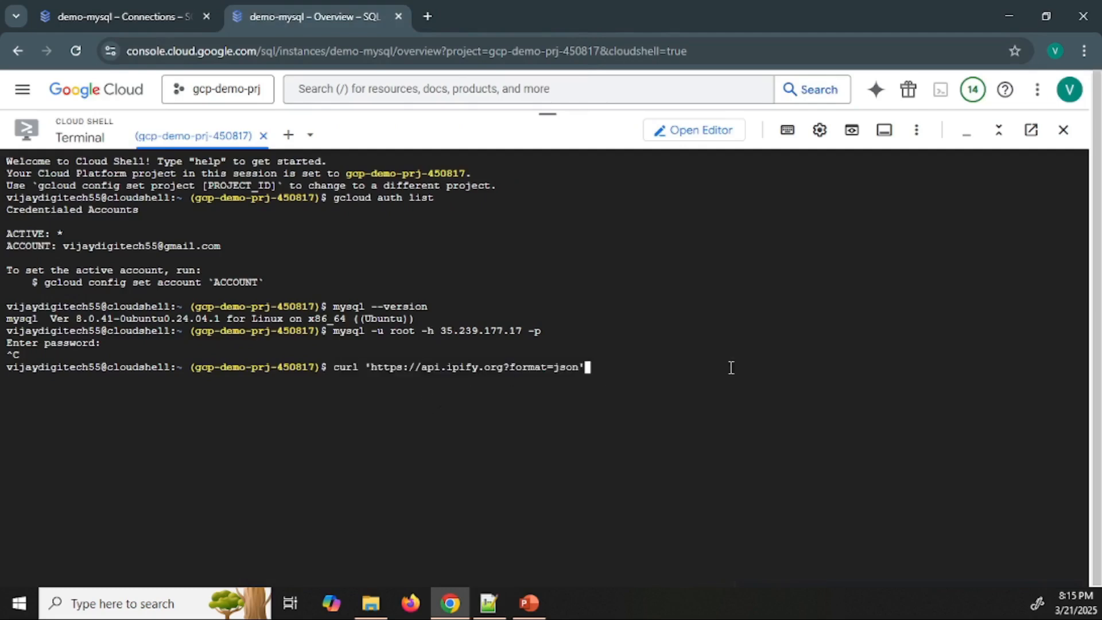
{"action": "key", "text": "Return"}
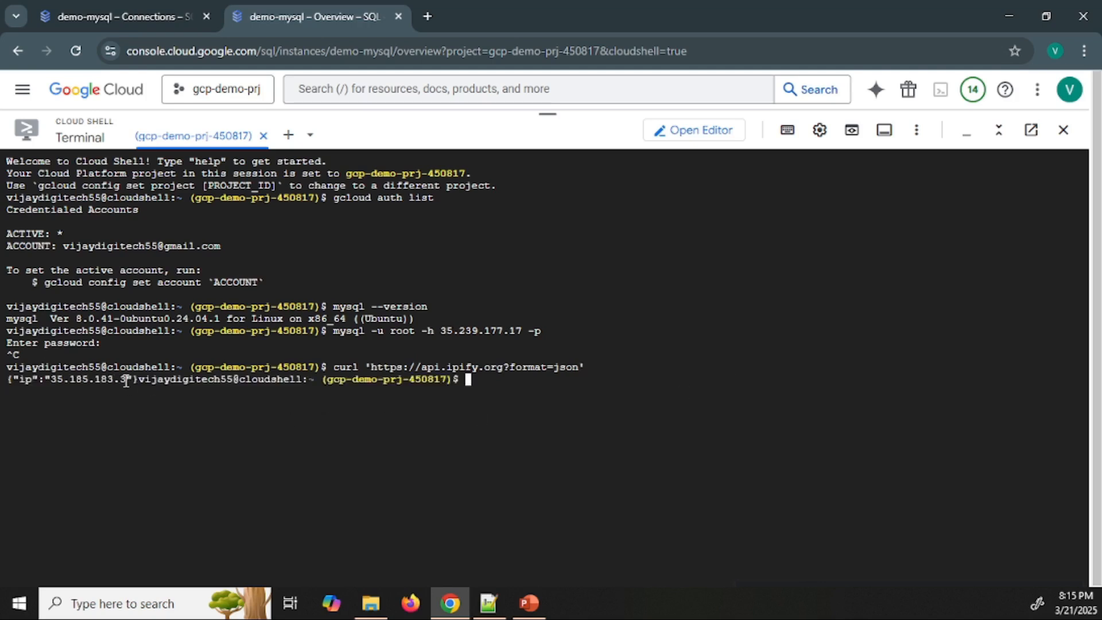
{"action": "left_click_drag", "start_coordinate": [128, 380], "coordinate": [50, 385]}
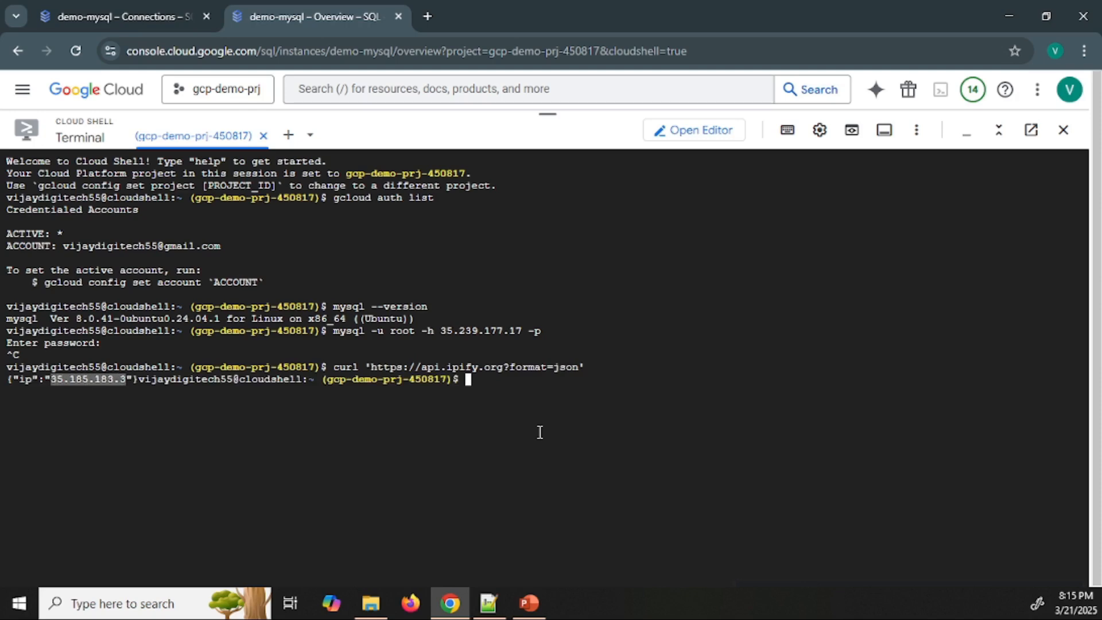
{"action": "key", "text": "ctrl+c"}
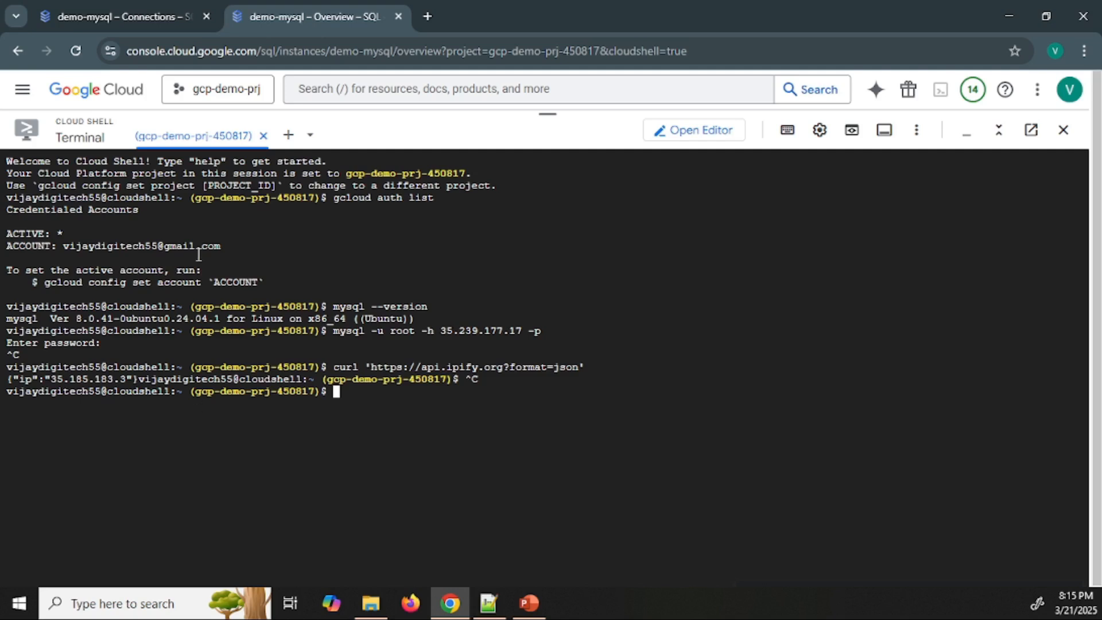
Name the new authorized network cloudshell and enter the copied address 35.185.183.3 as its network
{"action": "left_click", "coordinate": [141, 8]}
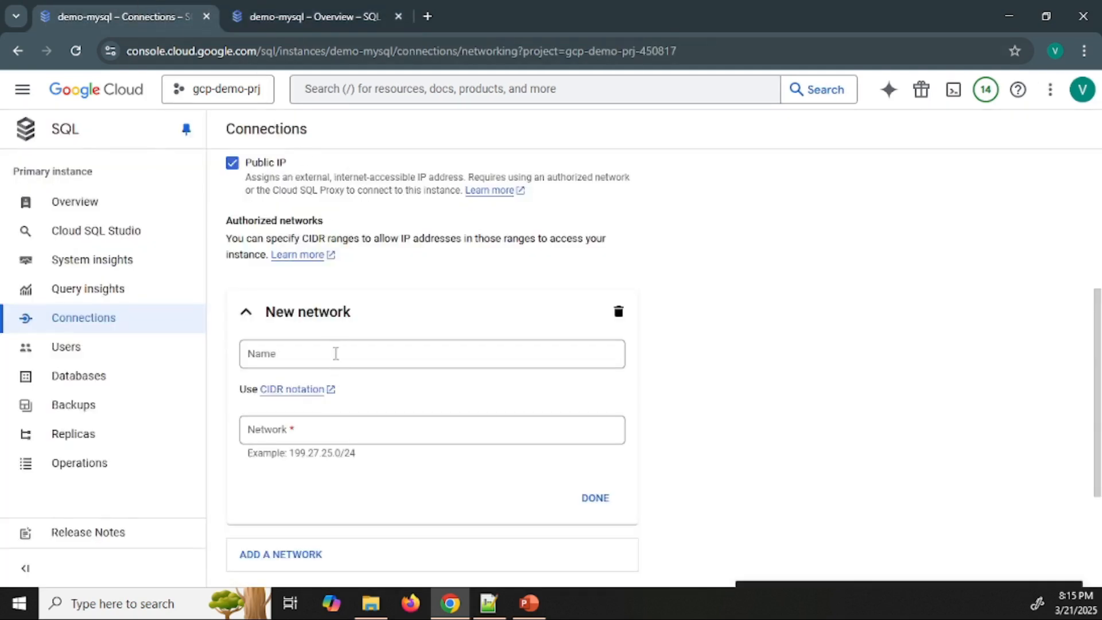
{"action": "left_click", "coordinate": [336, 353]}
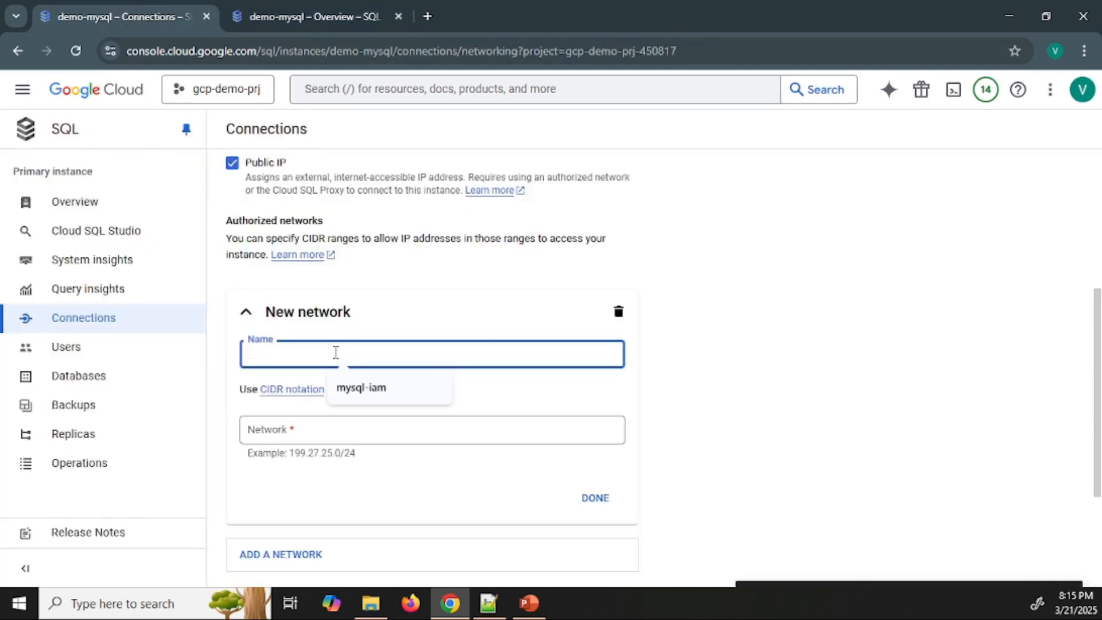
{"action": "type", "text": "cl"}
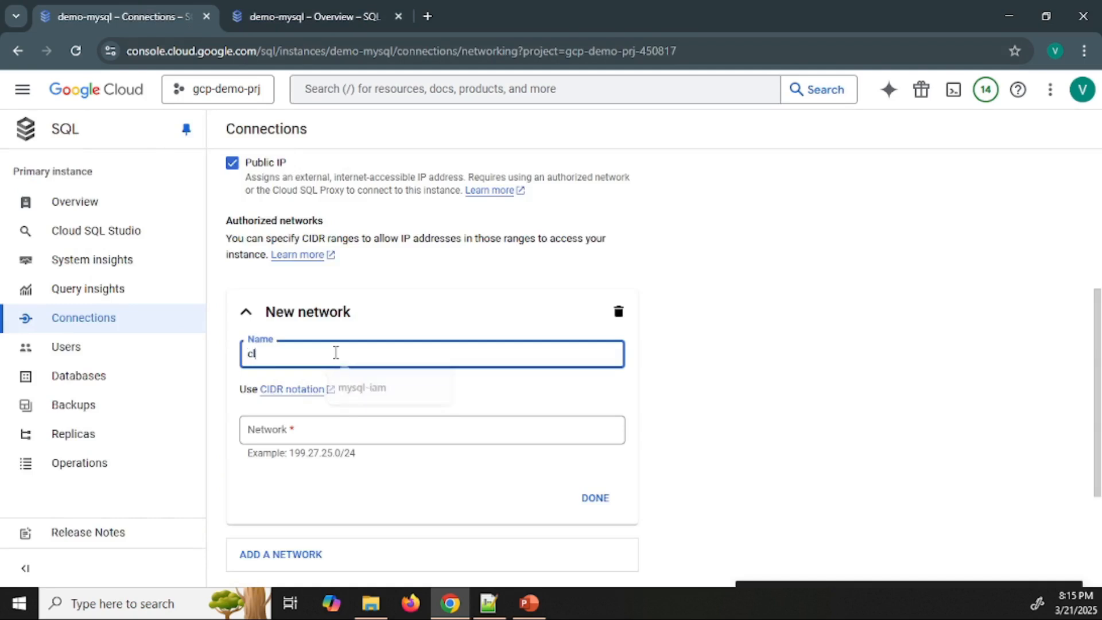
{"action": "type", "text": "oudshell"}
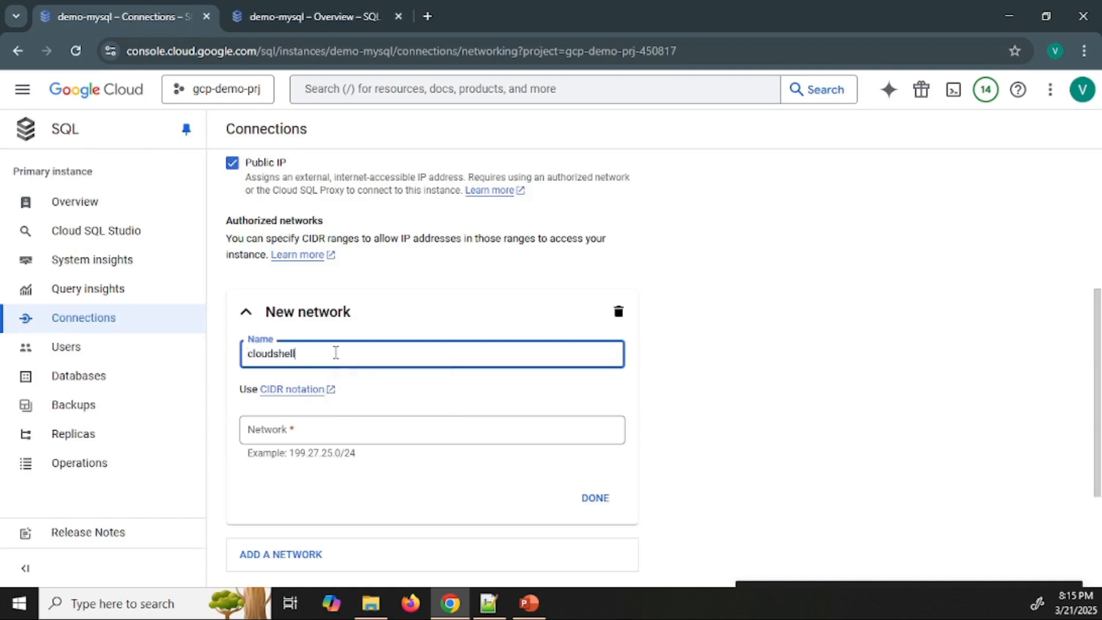
{"action": "left_click", "coordinate": [337, 432]}
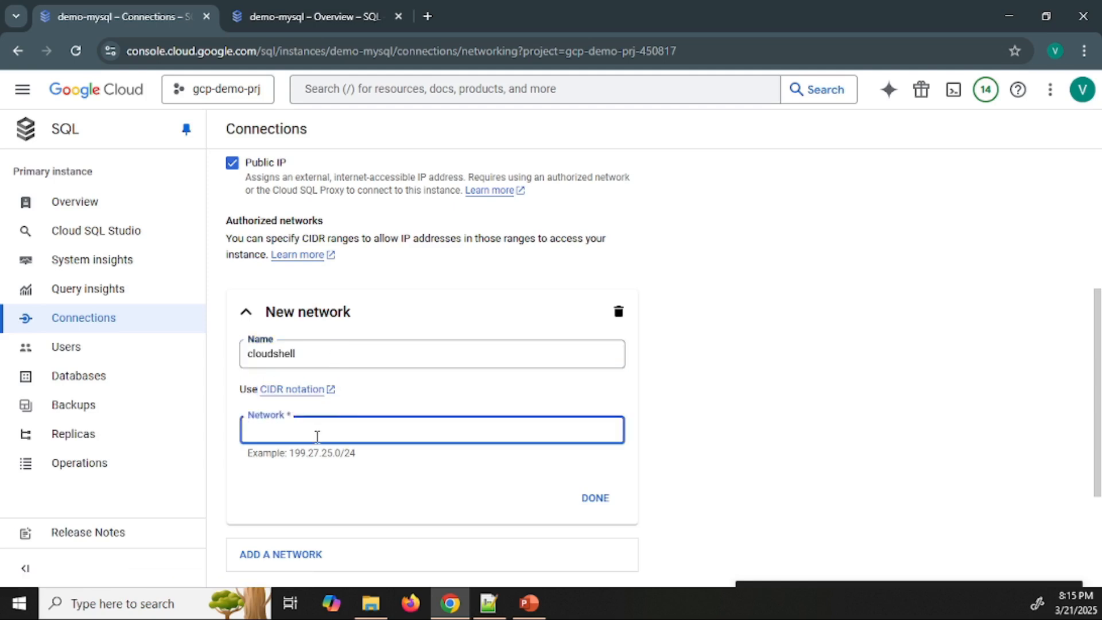
{"action": "key", "text": "ctrl+v"}
{"action": "left_click", "coordinate": [676, 383]}
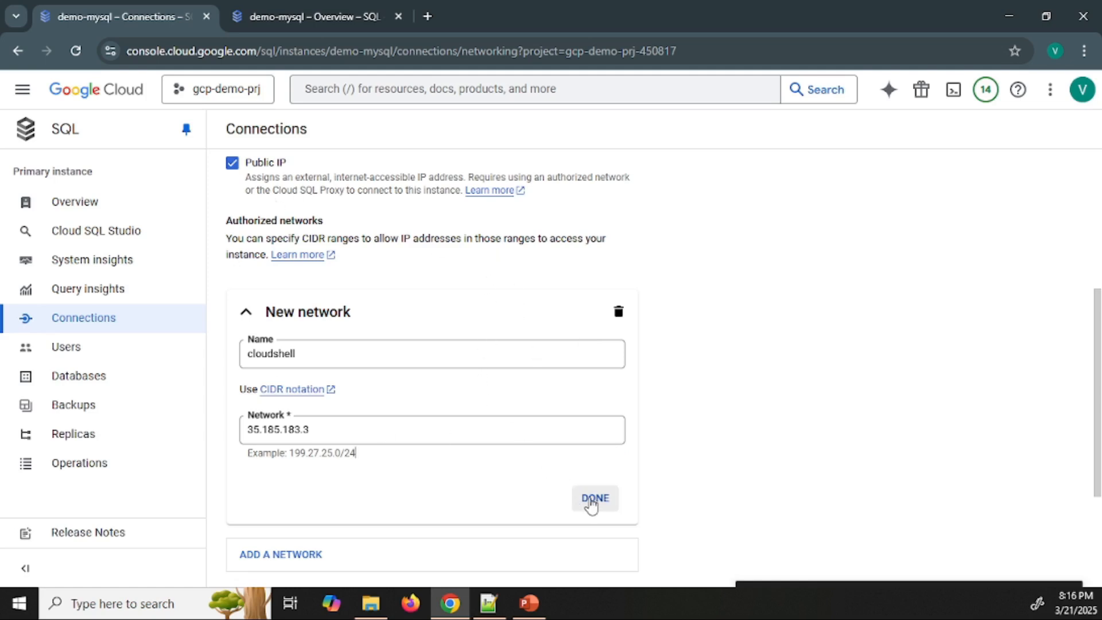
Change the cloudshell network to the CIDR range 35.185.183.0/24 and confirm the new network entry
{"action": "left_click_drag", "start_coordinate": [357, 454], "coordinate": [288, 453]}
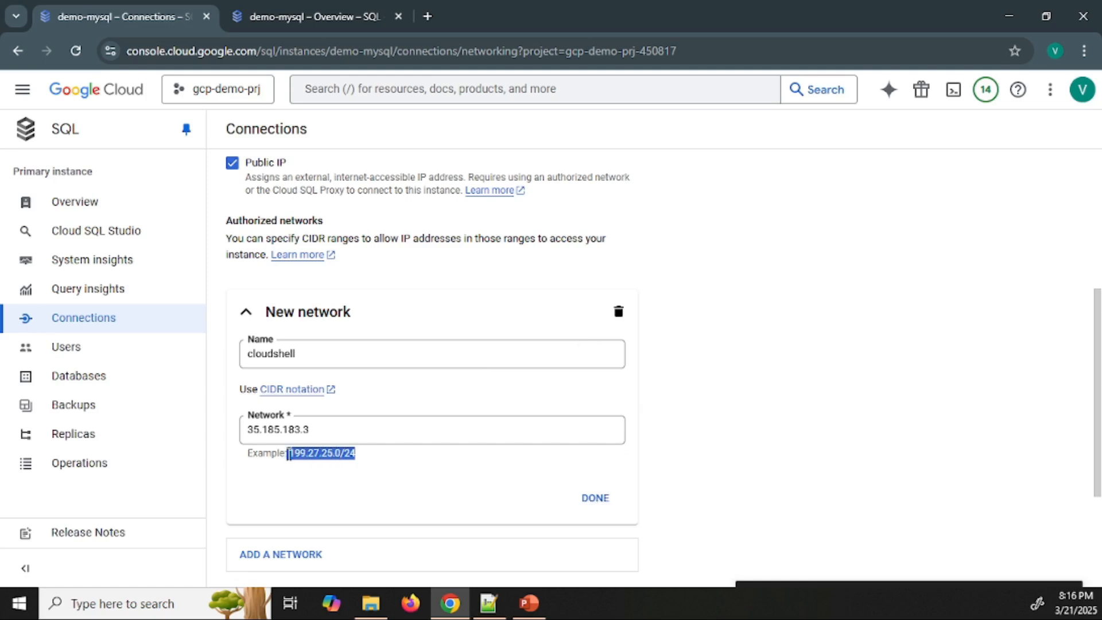
{"action": "left_click", "coordinate": [318, 426]}
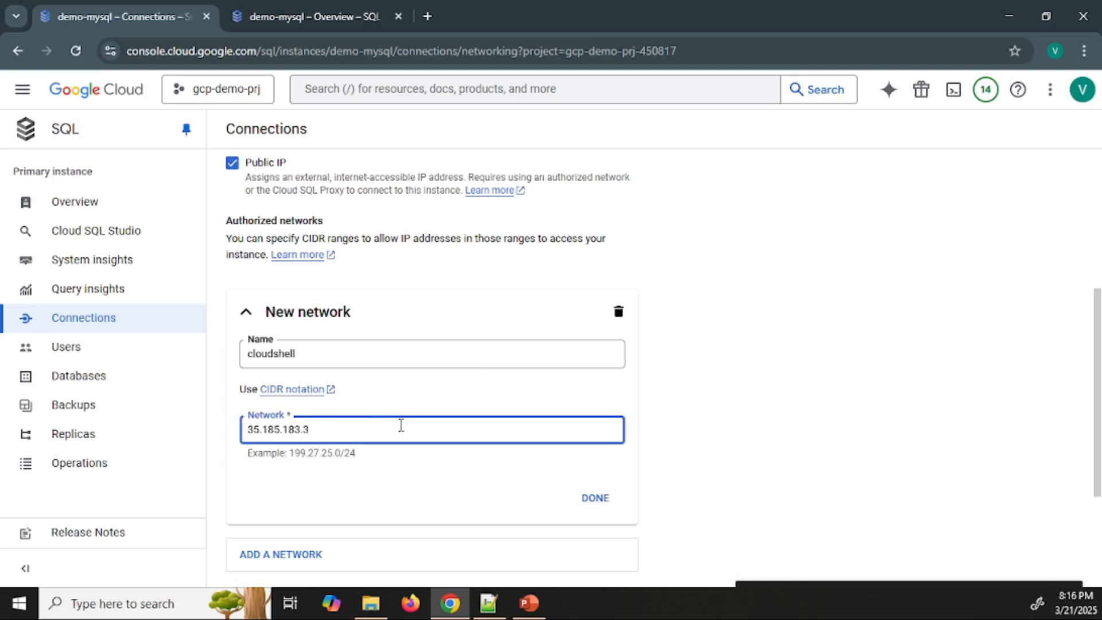
{"action": "key", "text": "BackSpace"}
{"action": "type", "text": "0"}
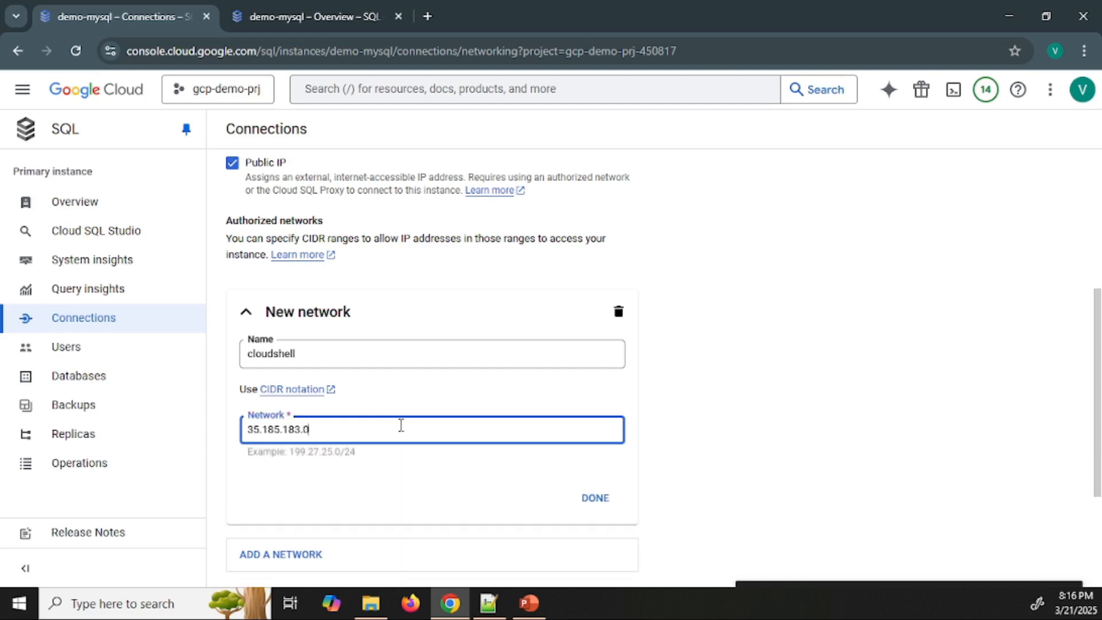
{"action": "type", "text": "/24"}
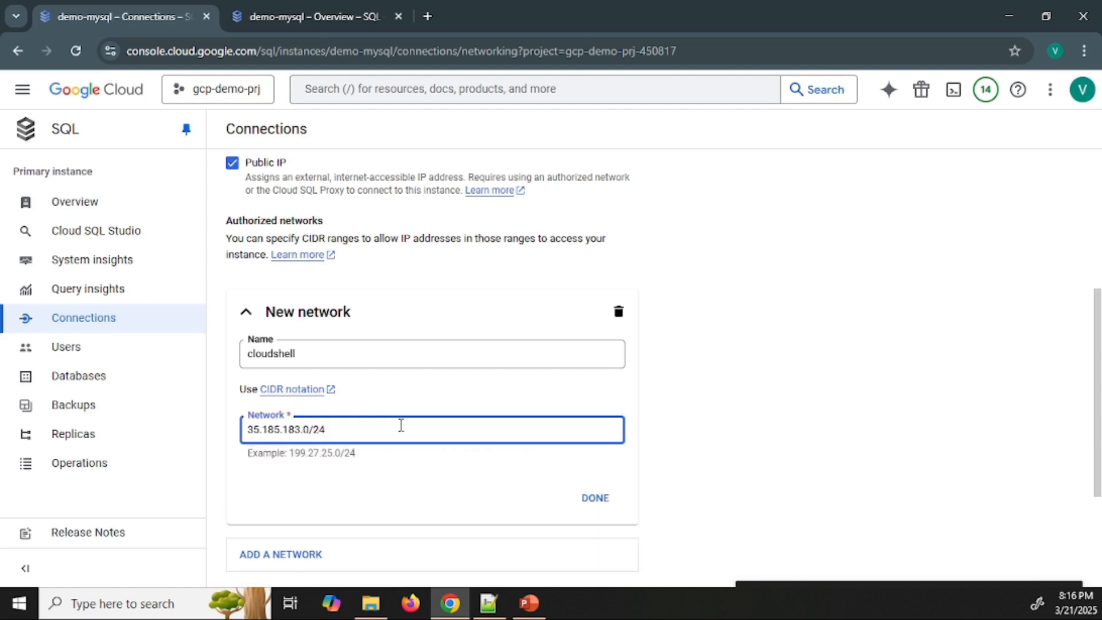
{"action": "key", "text": "Left"}
{"action": "key", "text": "Left"}
{"action": "key", "text": "shift+Left"}
{"action": "left_click", "coordinate": [401, 425]}
{"action": "double_click", "coordinate": [306, 430]}
{"action": "left_click", "coordinate": [597, 499]}
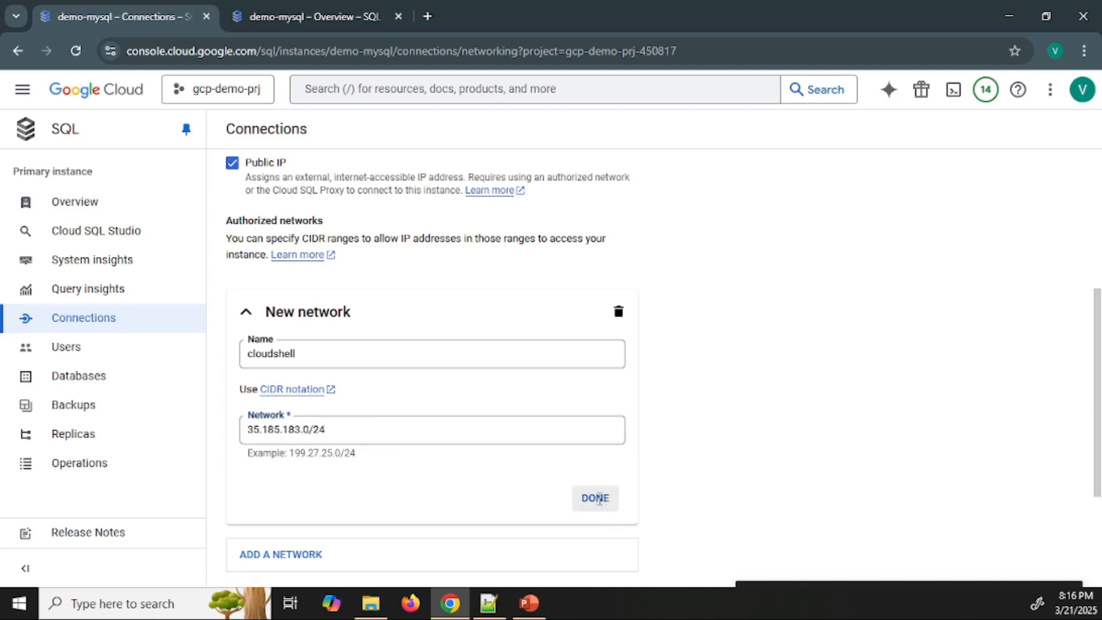
Save the authorized network change and connect from Cloud Shell with mysql -u root -h 35.239.177.17 -p, entering the root password
{"action": "left_click", "coordinate": [256, 552]}
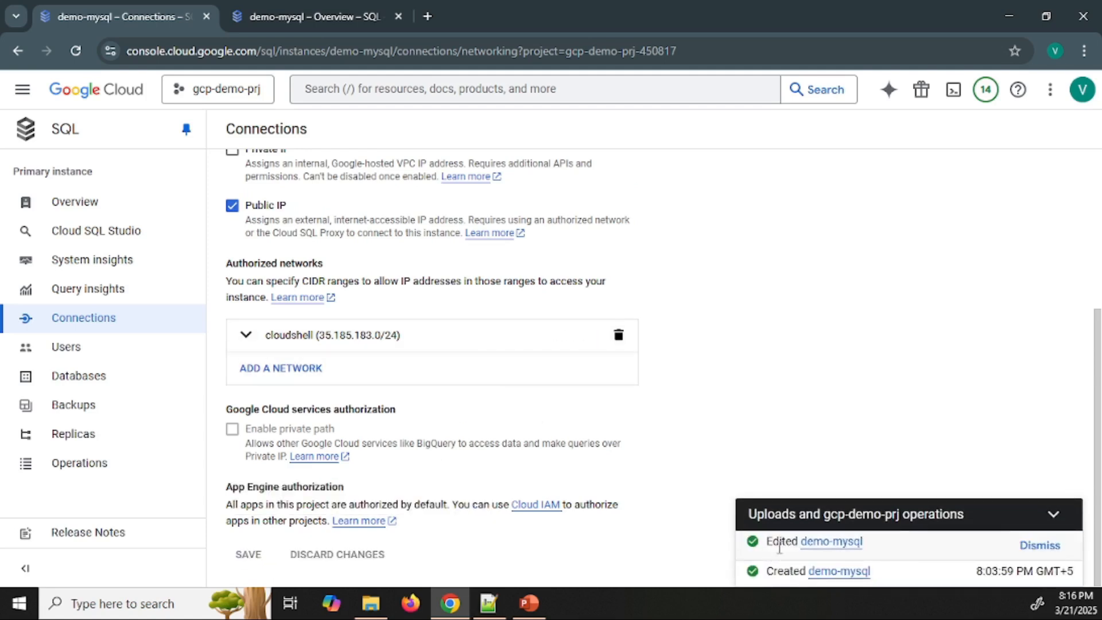
{"action": "left_click", "coordinate": [294, 16]}
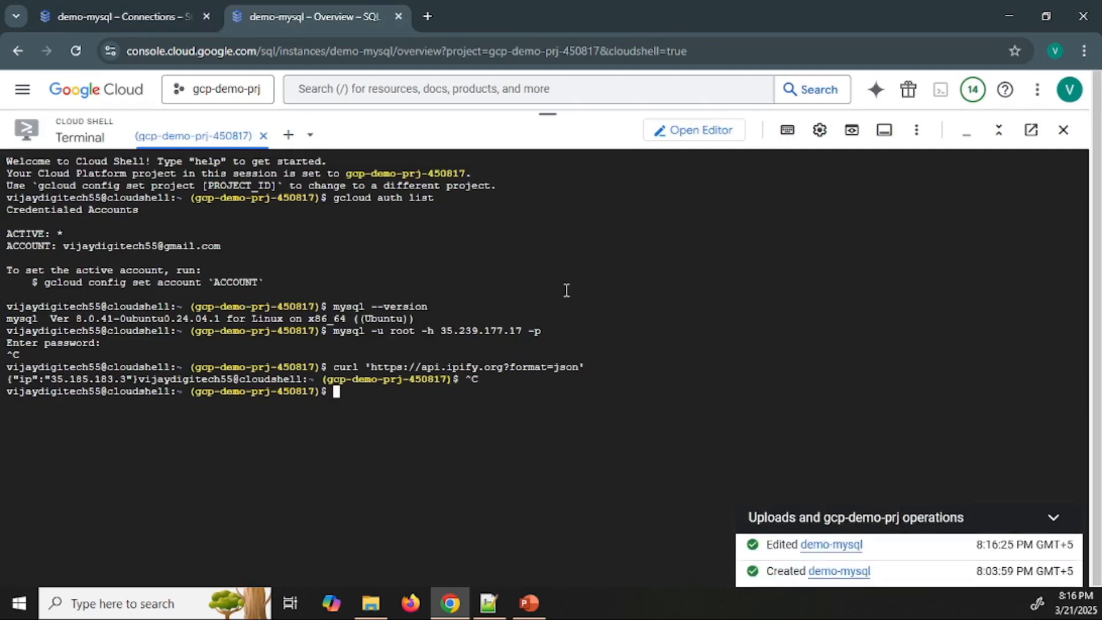
{"action": "key", "text": "Up"}
{"action": "key", "text": "Up"}
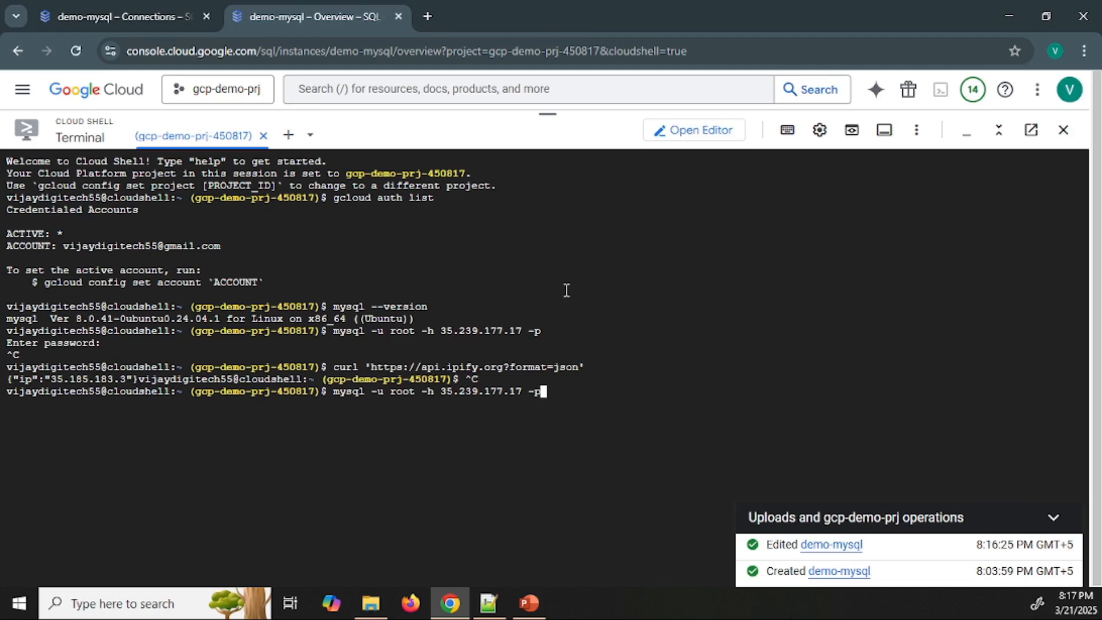
{"action": "key", "text": "Return"}
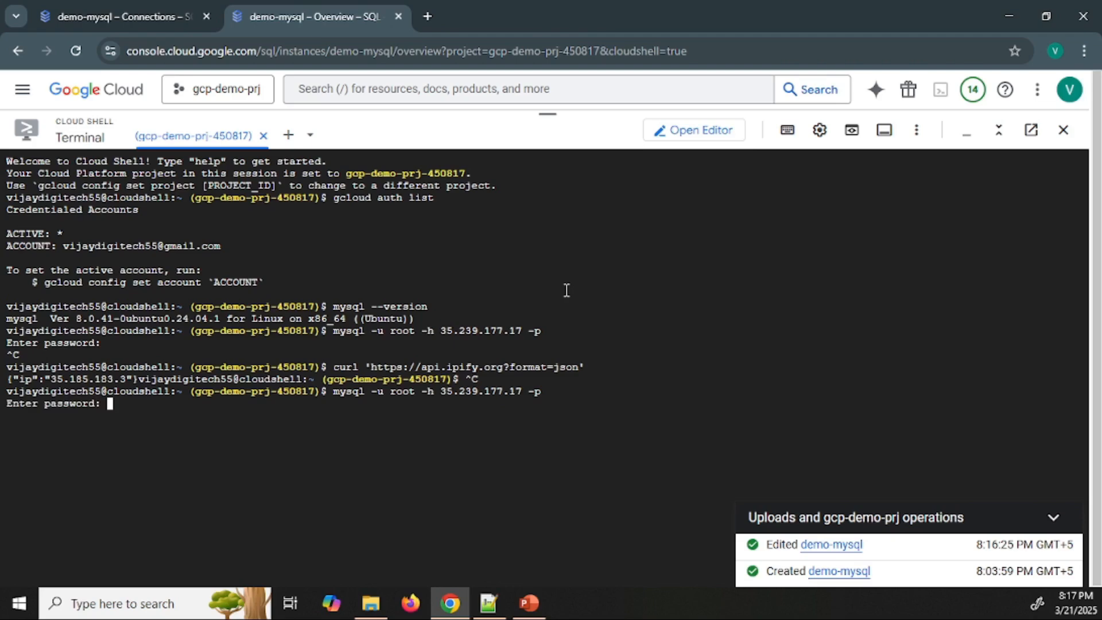
{"action": "key", "text": "Return"}
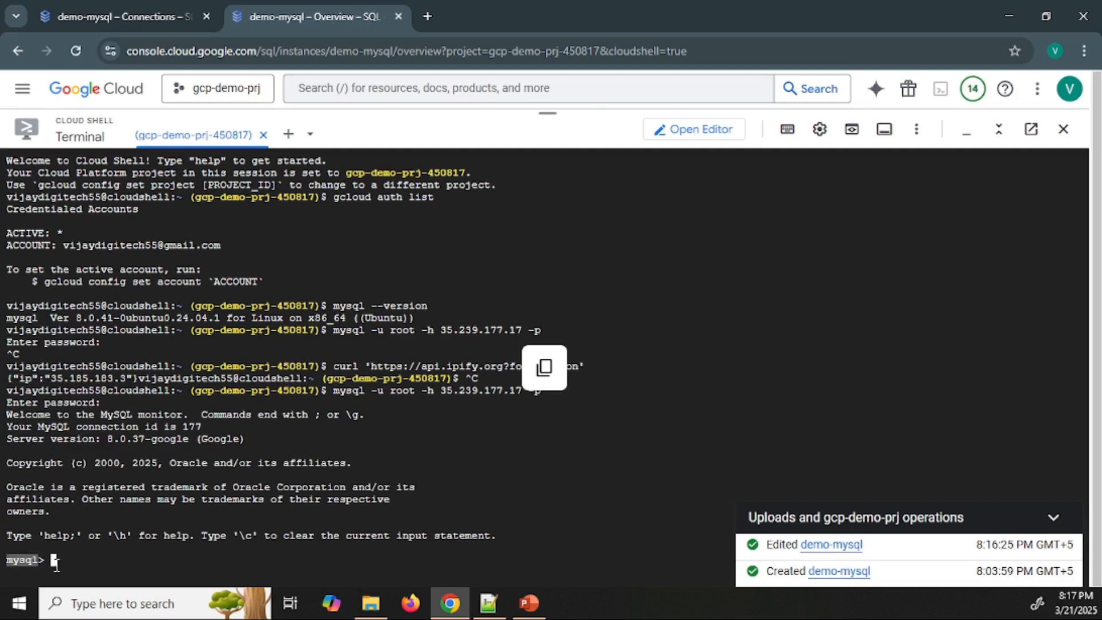
List the databases on the MySQL server by running show databases; at the mysql prompt
{"action": "type", "text": "show"}
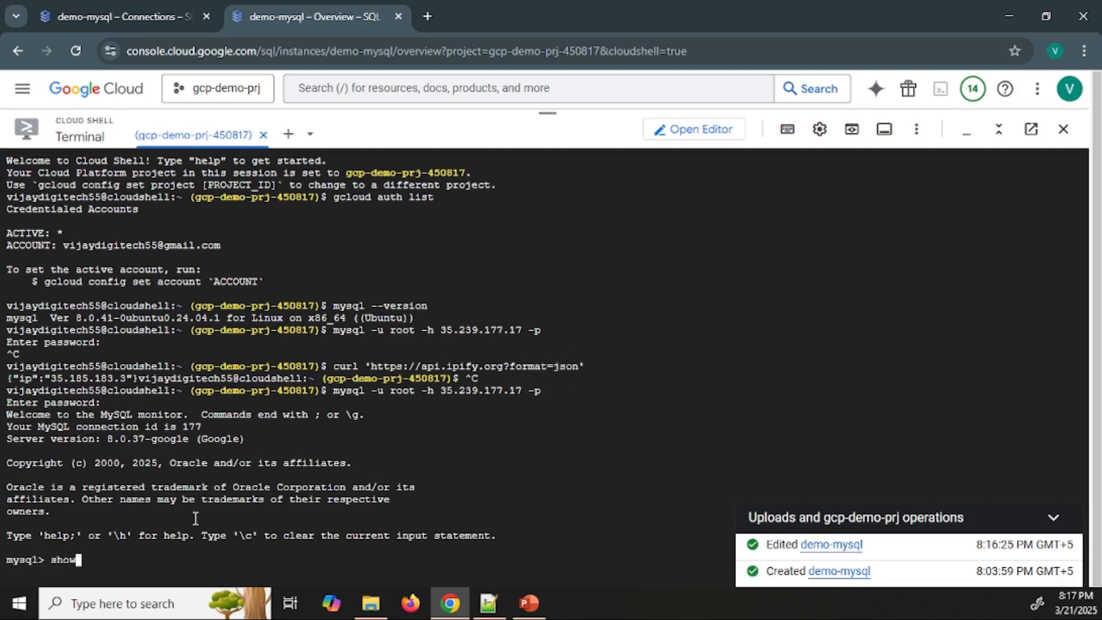
{"action": "type", "text": " databses;"}
{"action": "key", "text": "Left"}
{"action": "key", "text": "Left"}
{"action": "key", "text": "Left"}
{"action": "key", "text": "Left"}
{"action": "type", "text": "a"}
{"action": "key", "text": "End"}
{"action": "key", "text": "Return"}
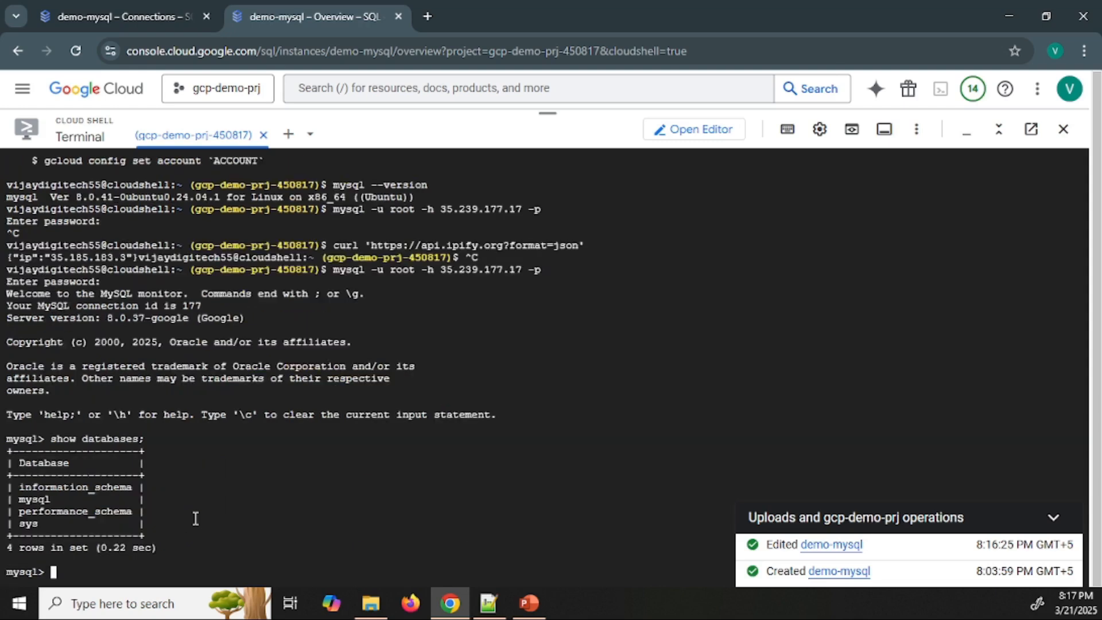
Compare the listed databases with the Databases page of demo-mysql and view the form for creating a database without submitting it
{"action": "left_click_drag", "start_coordinate": [90, 537], "coordinate": [10, 488]}
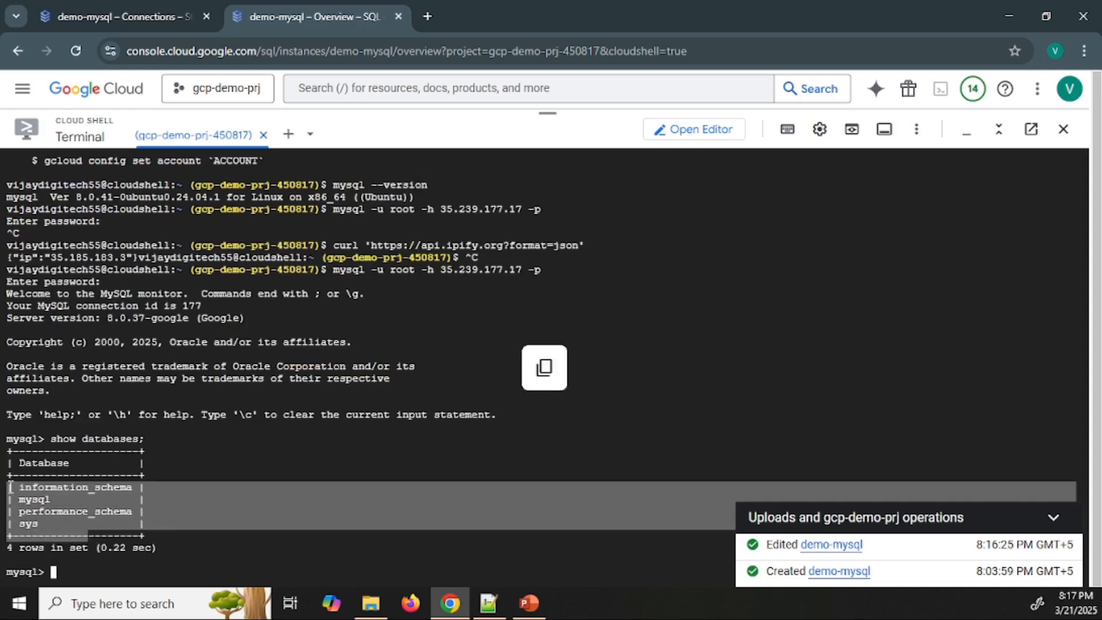
{"action": "left_click", "coordinate": [154, 8]}
{"action": "left_click", "coordinate": [138, 376]}
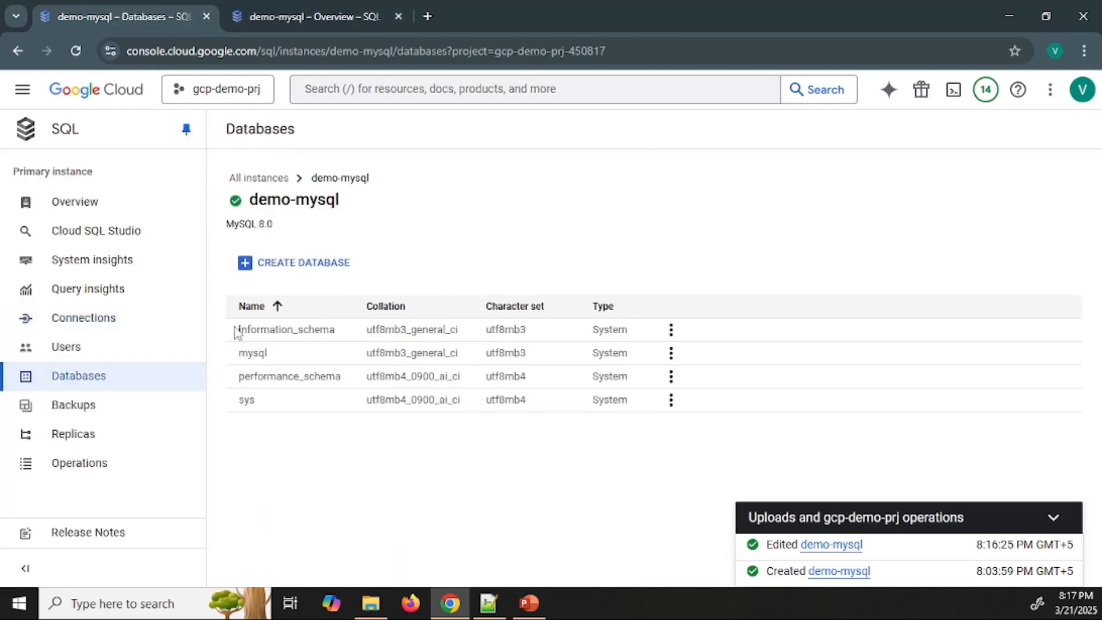
{"action": "left_click_drag", "start_coordinate": [235, 332], "coordinate": [682, 423]}
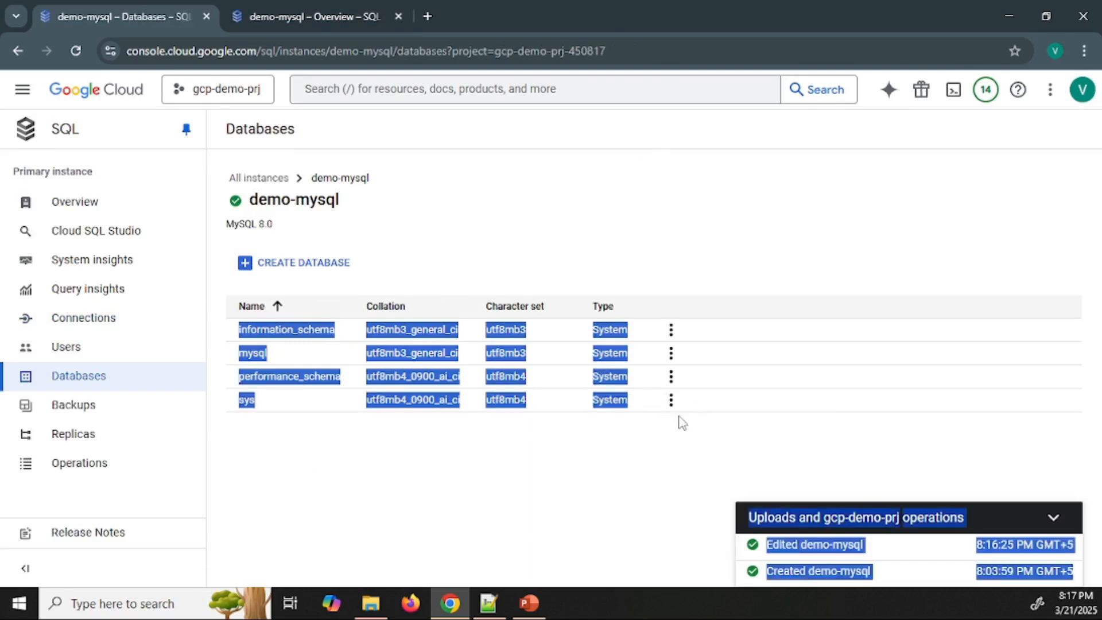
{"action": "left_click", "coordinate": [682, 423]}
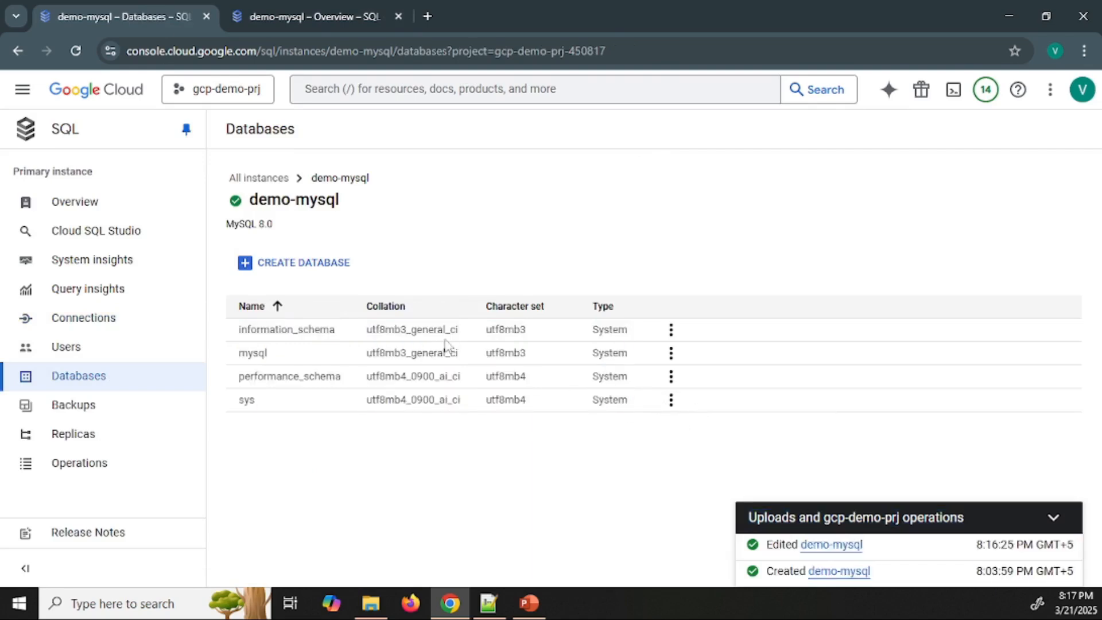
{"action": "left_click", "coordinate": [321, 268]}
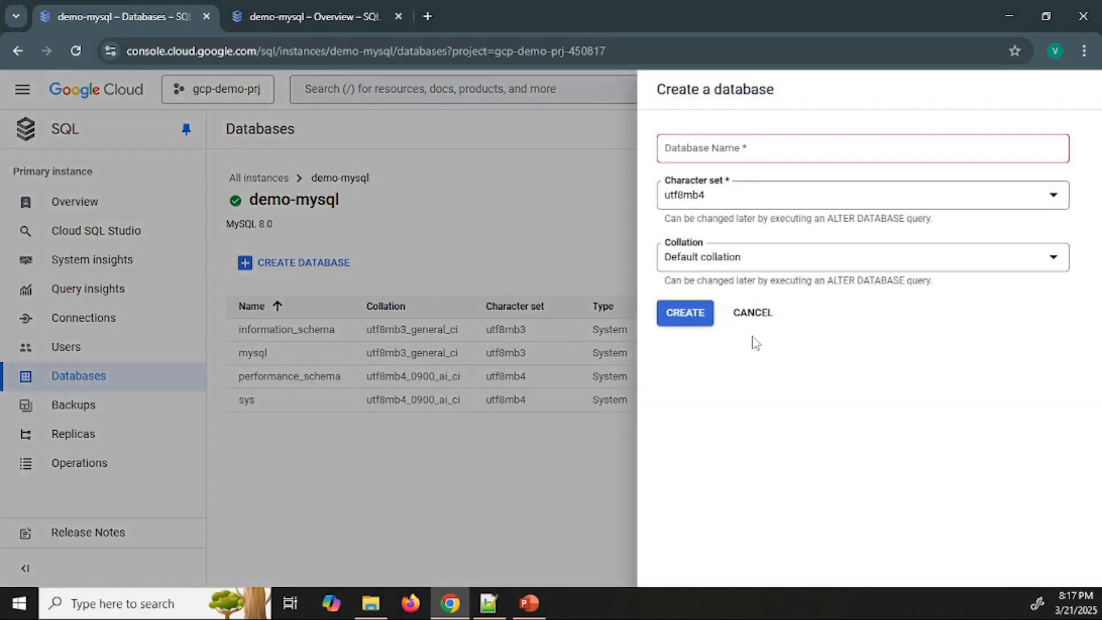
{"action": "left_click", "coordinate": [752, 314]}
Return to the Cloud Shell mysql session and run create database sales_db; to create the sales_db database
{"action": "left_click", "coordinate": [267, 7]}
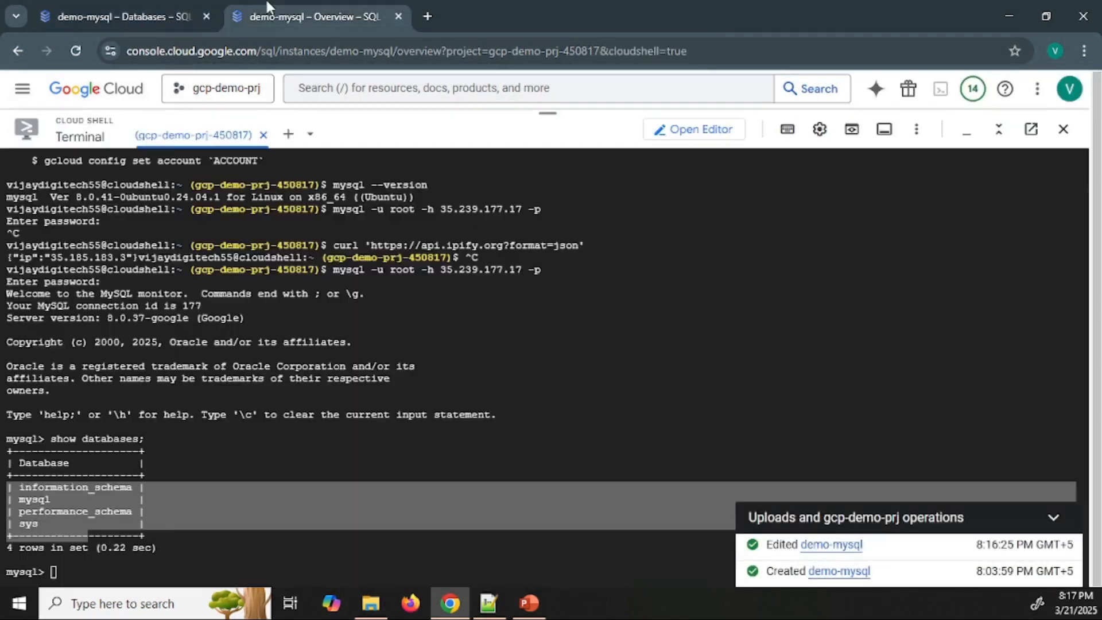
{"action": "left_click", "coordinate": [264, 479]}
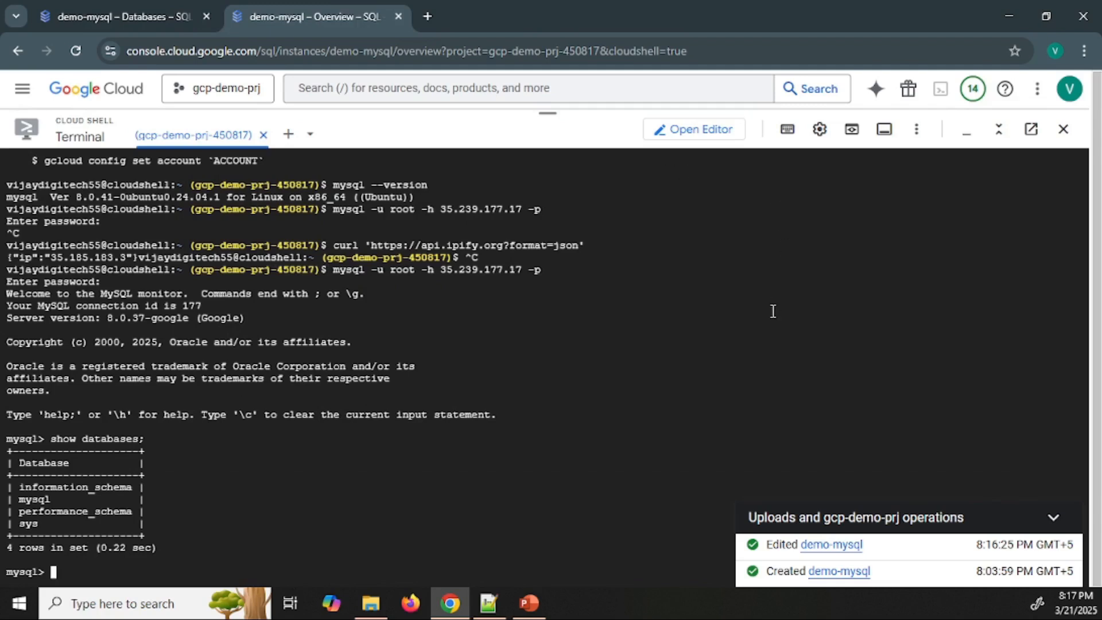
{"action": "type", "text": "create database "}
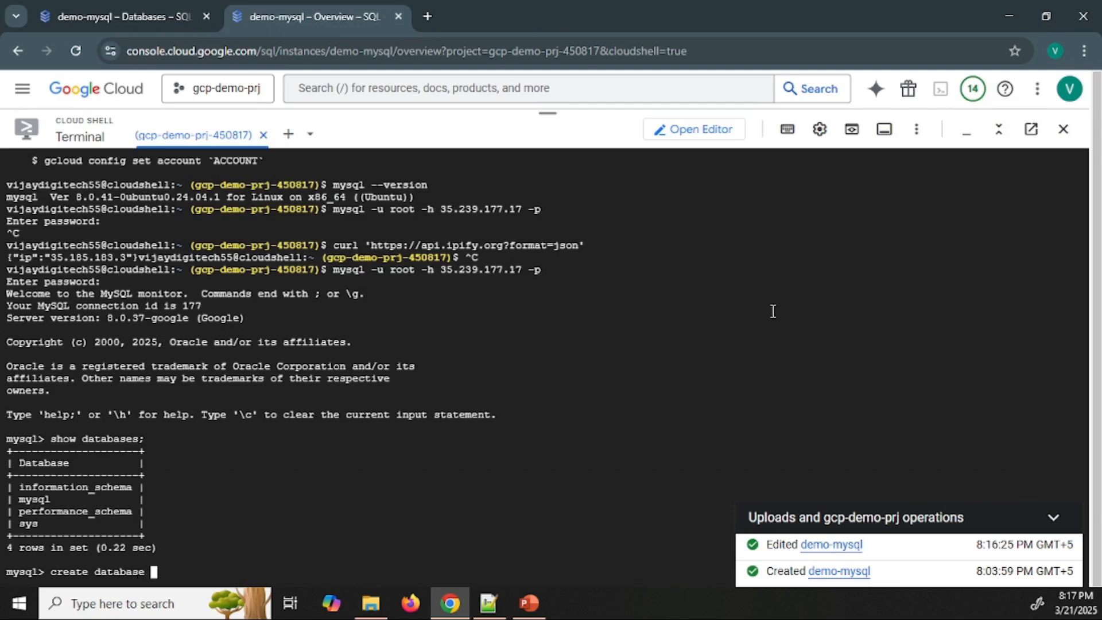
{"action": "type", "text": "sales_db;"}
{"action": "key", "text": "Return"}
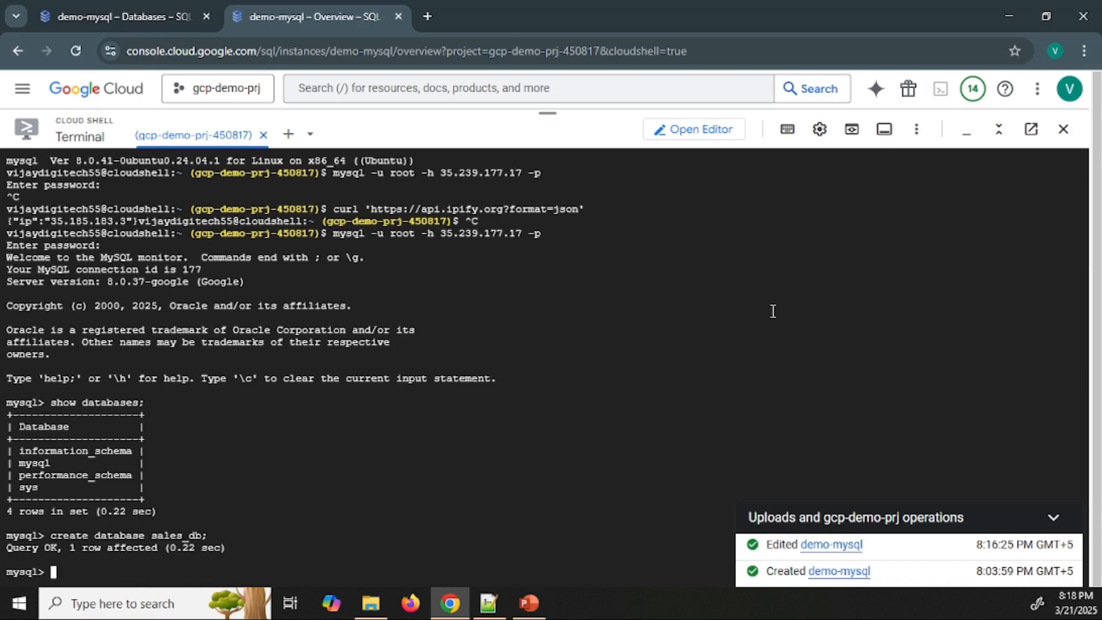
Make sales_db the active database by running use sales_db;
{"action": "type", "text": "use sales_db;"}
{"action": "key", "text": "Return"}
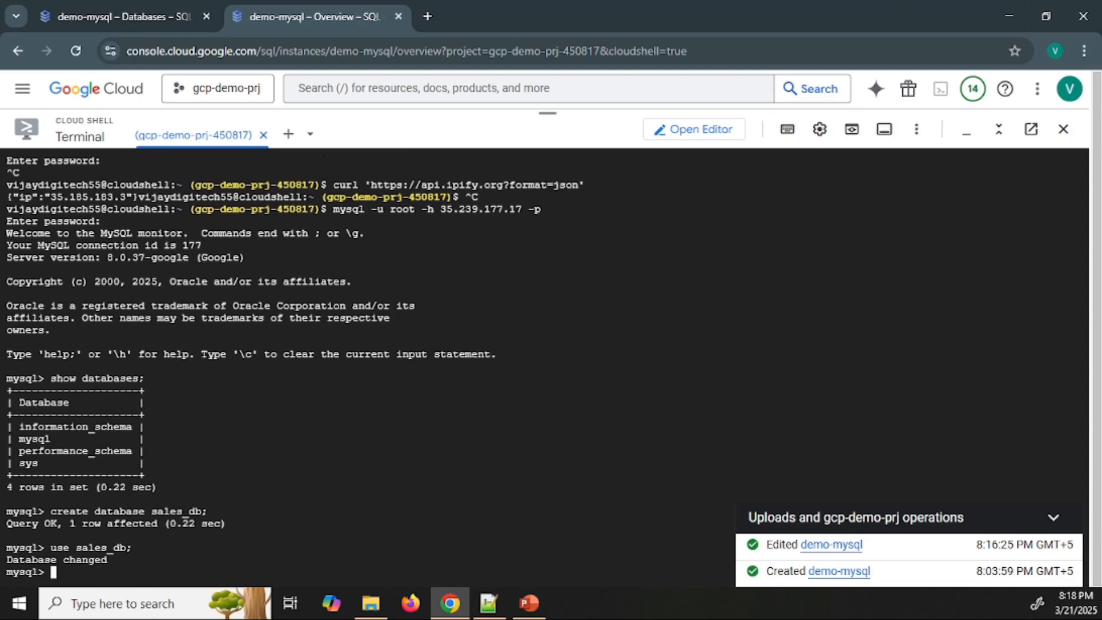
Create an orders table with order_id INT NOT NULL AUTO_INCREMENT as primary key, order_number VARCHAR(255), order_date DATE and active_flag boolean, dismissing the operation notifications
{"action": "key", "text": "alt+Tab"}
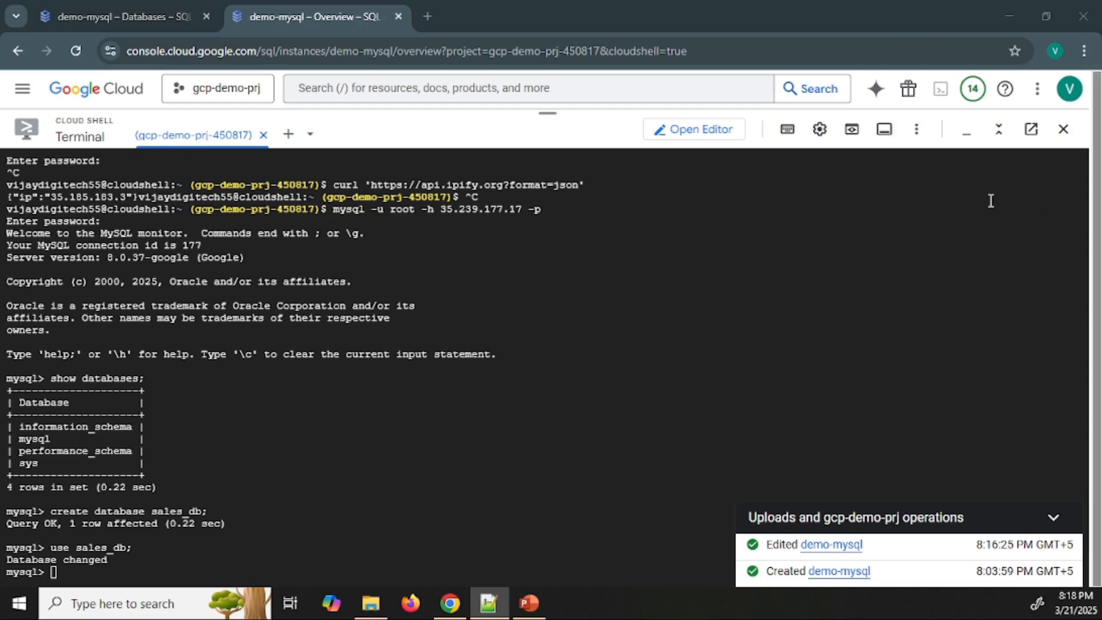
{"action": "left_click", "coordinate": [595, 427]}
{"action": "key", "text": "ctrl+v"}
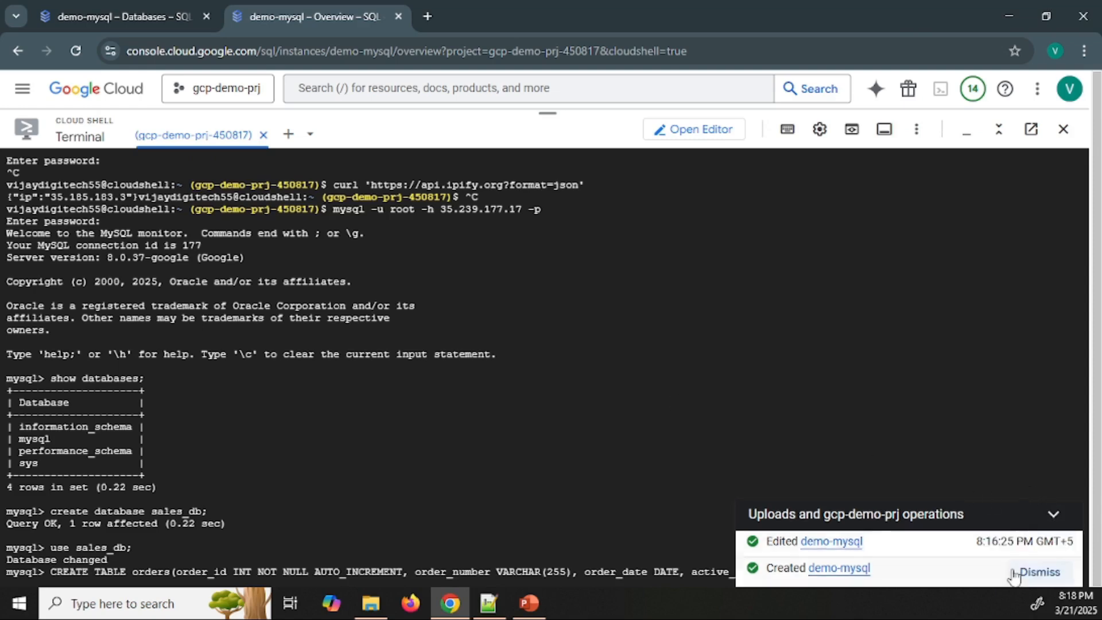
{"action": "left_click", "coordinate": [1040, 545]}
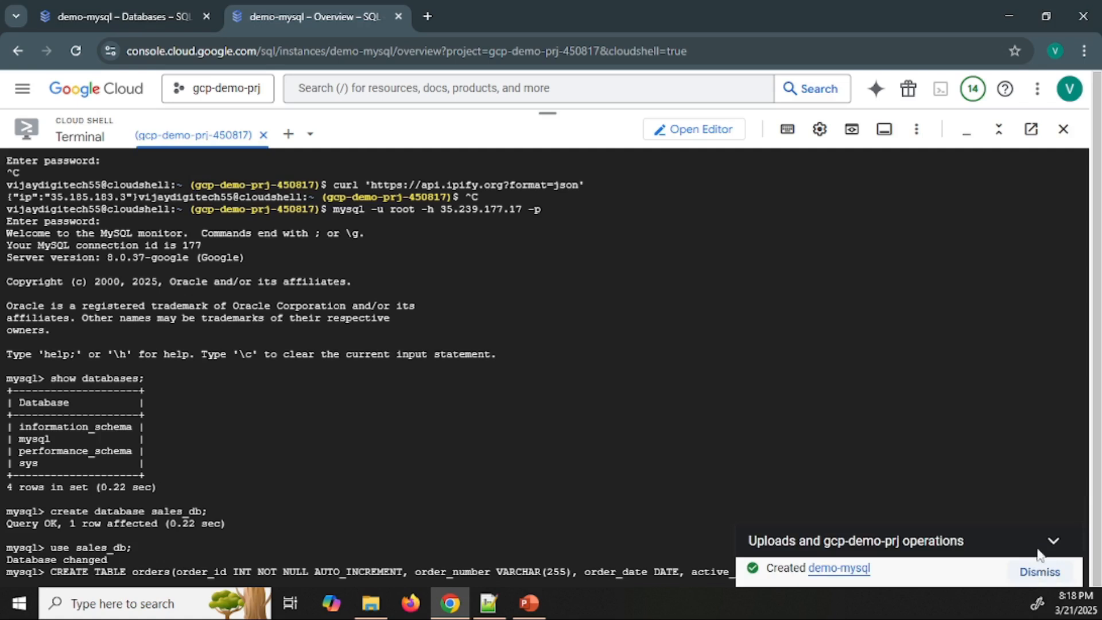
{"action": "left_click", "coordinate": [1042, 570]}
{"action": "left_click", "coordinate": [745, 556]}
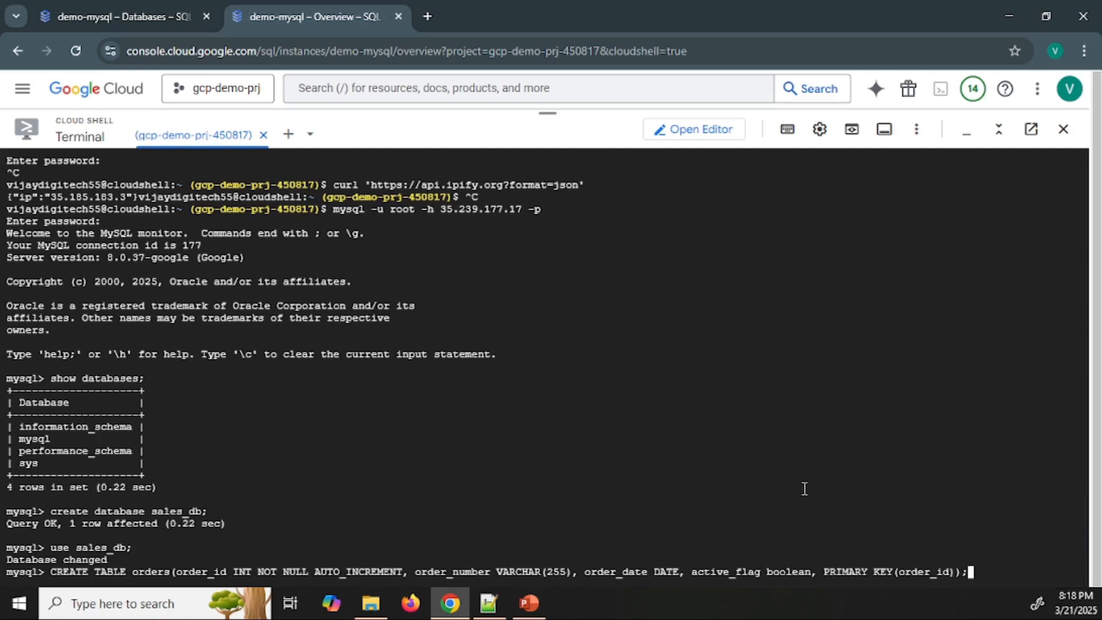
{"action": "key", "text": "Return"}
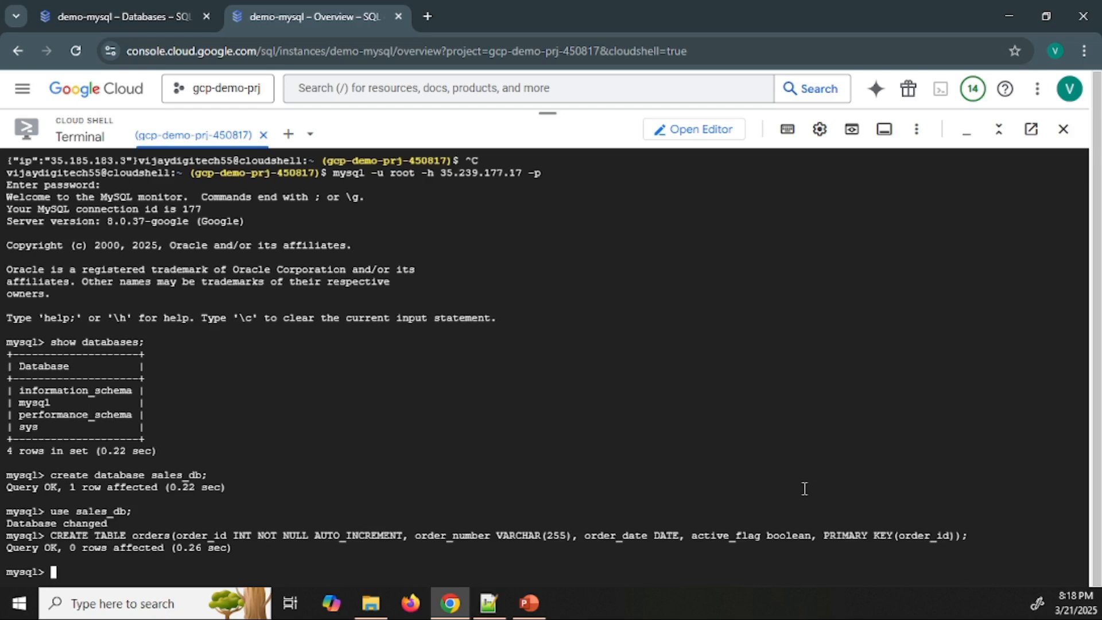
Insert two rows into orders with order numbers and CURRENT_DATE, setting active_flag to TRUE for the first and FALSE for the second
{"action": "key", "text": "alt+Tab"}
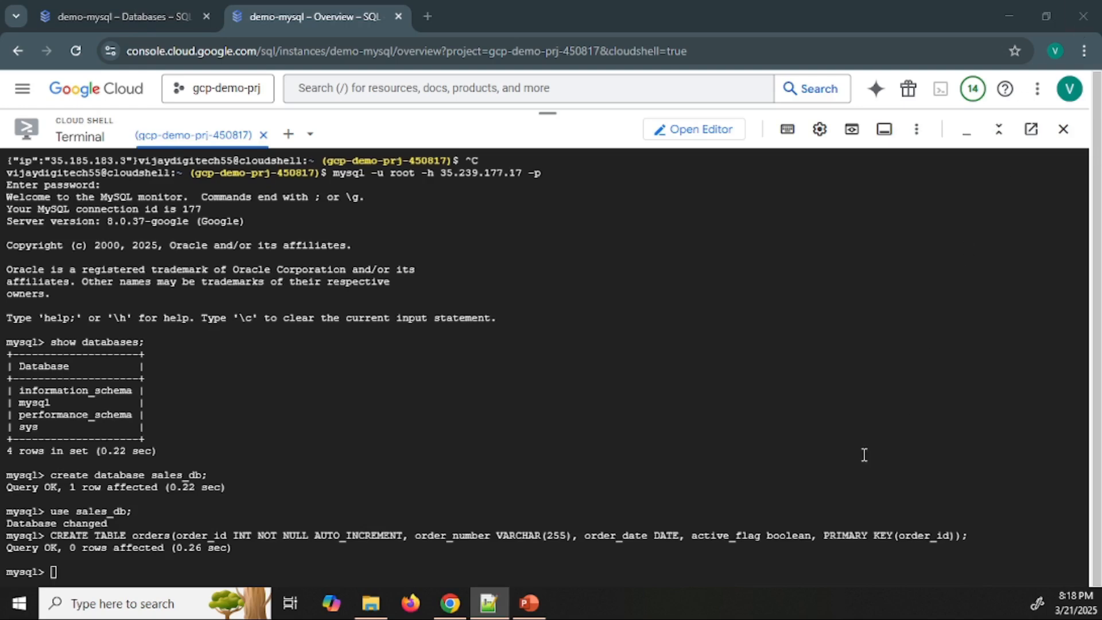
{"action": "key", "text": "alt+Tab"}
{"action": "type", "text": "INSERT INTO orders(order_number, order_date,active_flag) values (\"ORD123\", CURRENT_DATE, TRUE); INSERT INTO orders(order_number, order_date,active_flag) values (\"ORD1234\", CURRENT_DATE, FALSE);"}
{"action": "key", "text": "Return"}
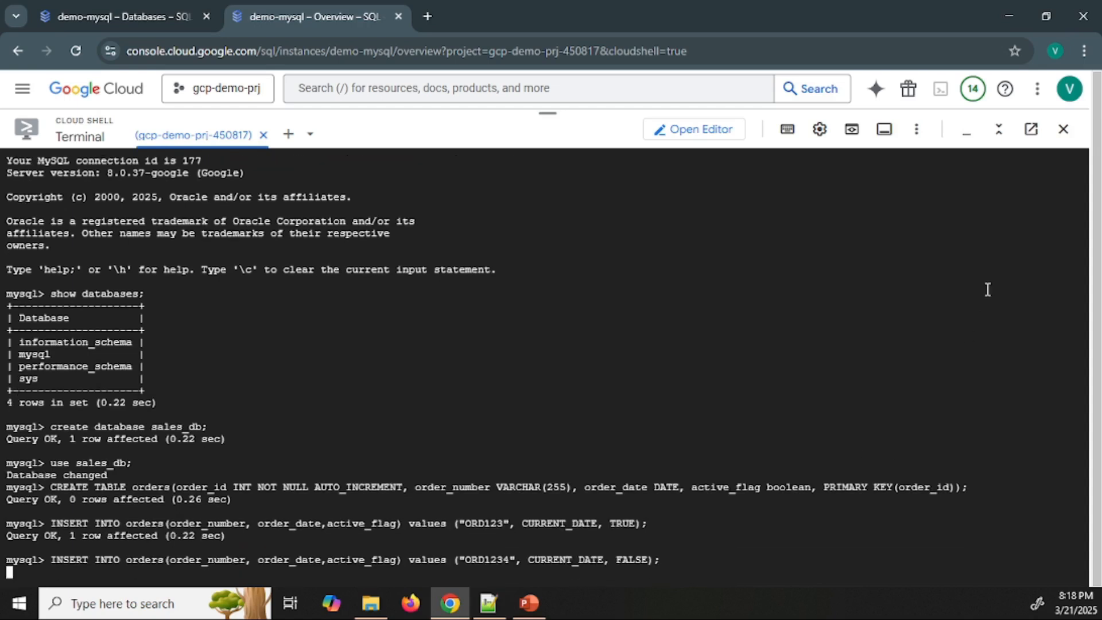
Run select * from orders; to review the inserted rows, and look at the Databases page of demo-mysql again
{"action": "type", "text": "select"}
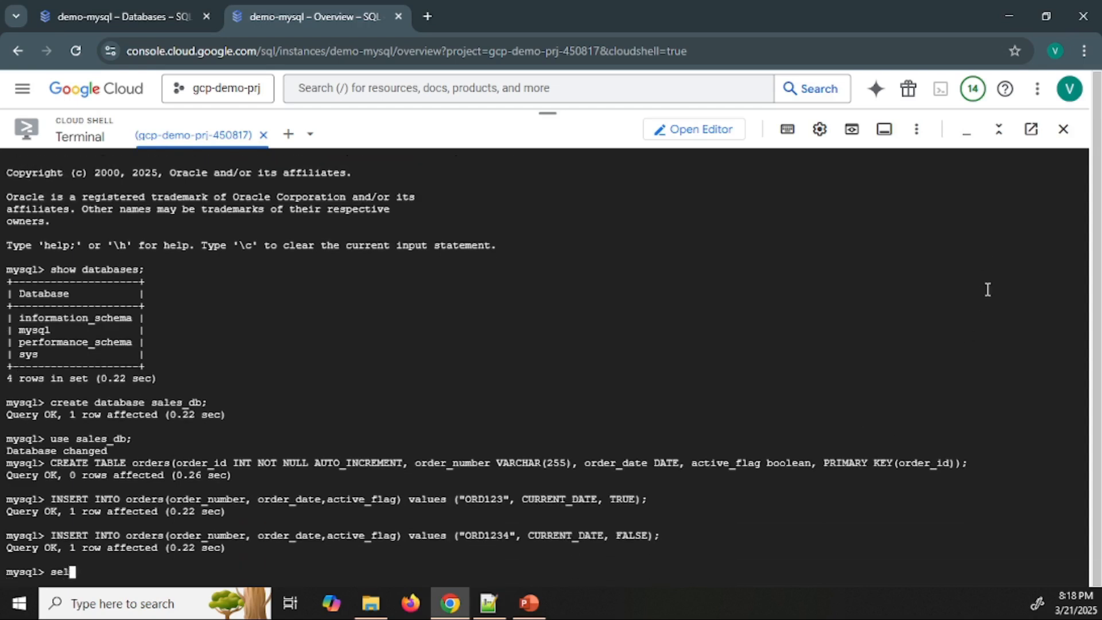
{"action": "type", "text": "* from orders;"}
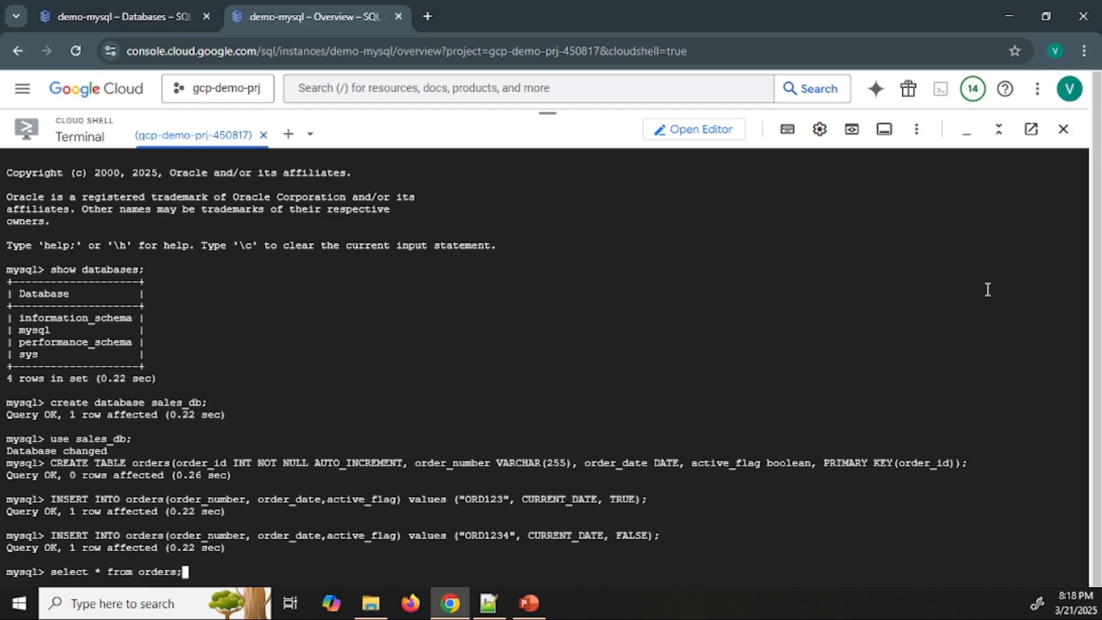
{"action": "key", "text": "Return"}
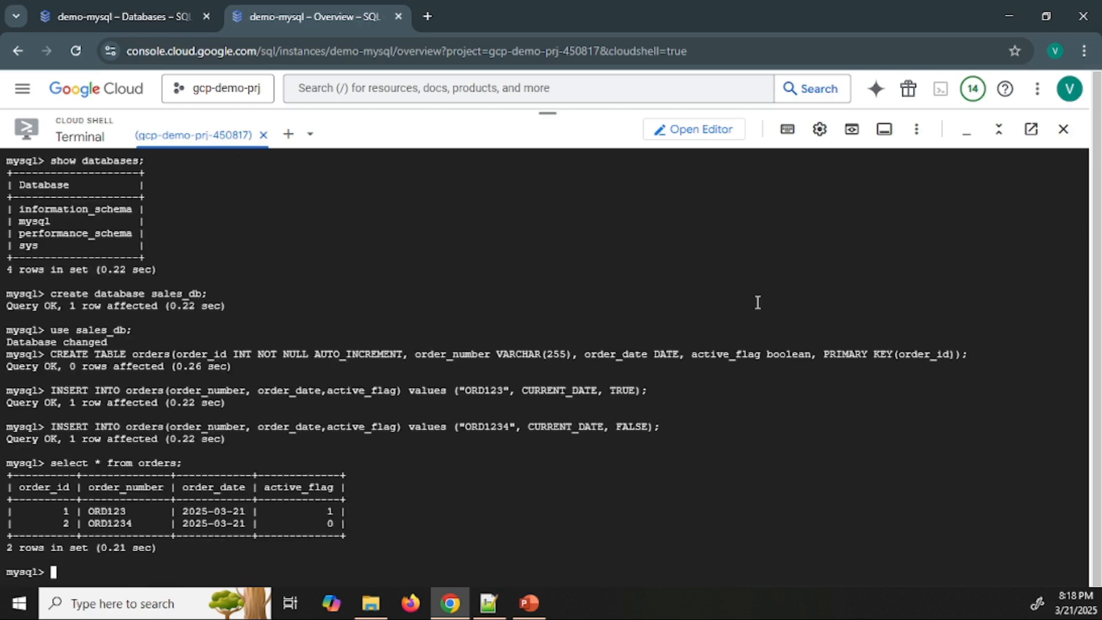
{"action": "left_click_drag", "start_coordinate": [177, 546], "coordinate": [1, 474]}
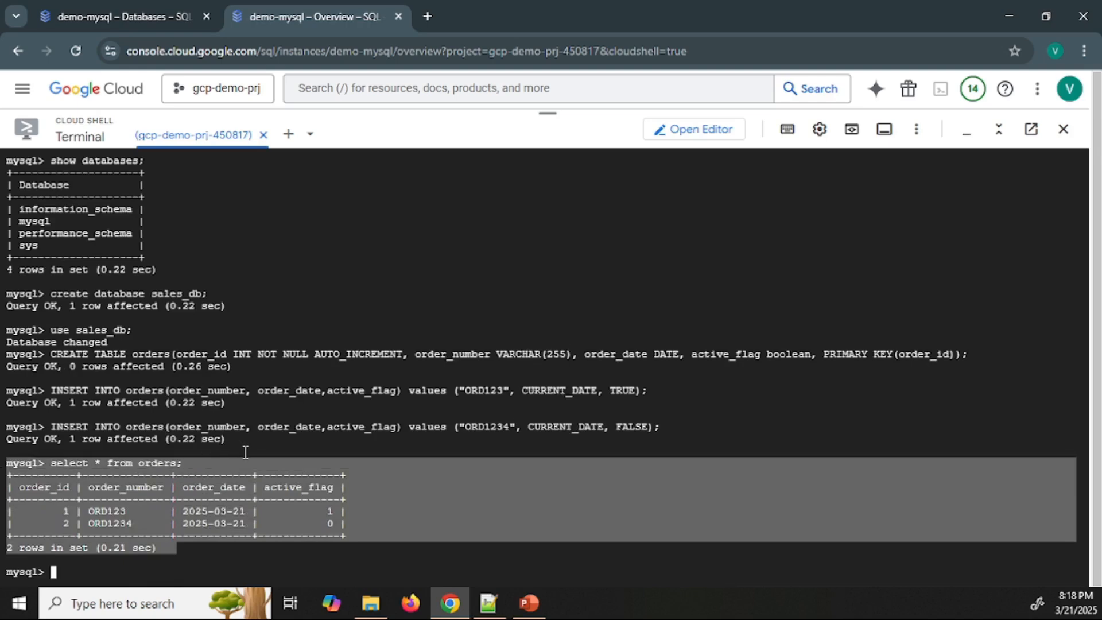
{"action": "left_click", "coordinate": [365, 531]}
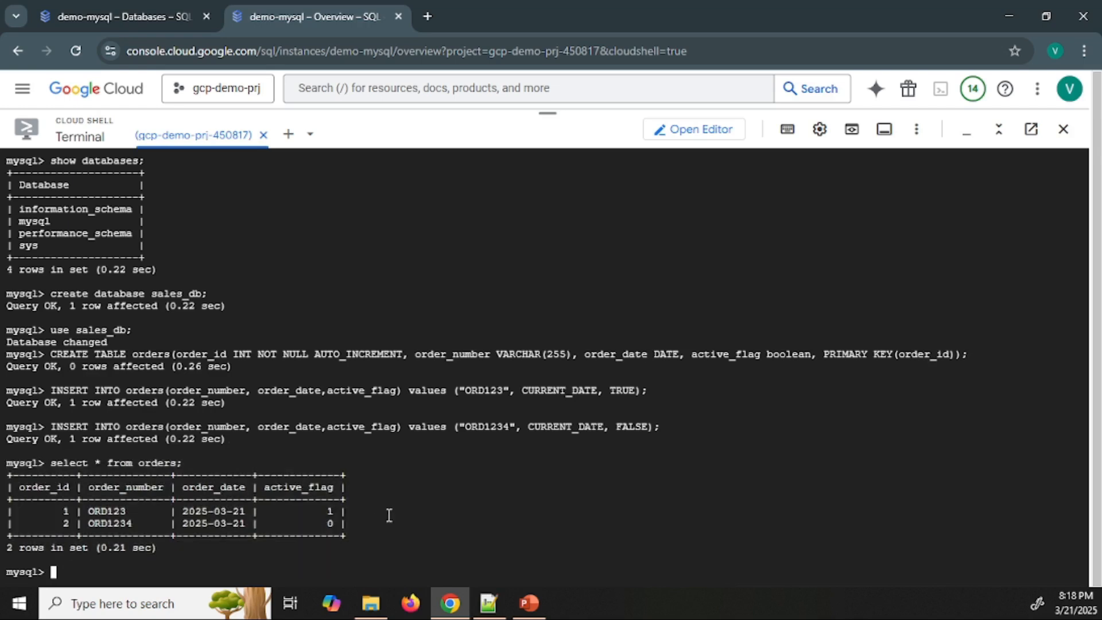
{"action": "left_click", "coordinate": [154, 15]}
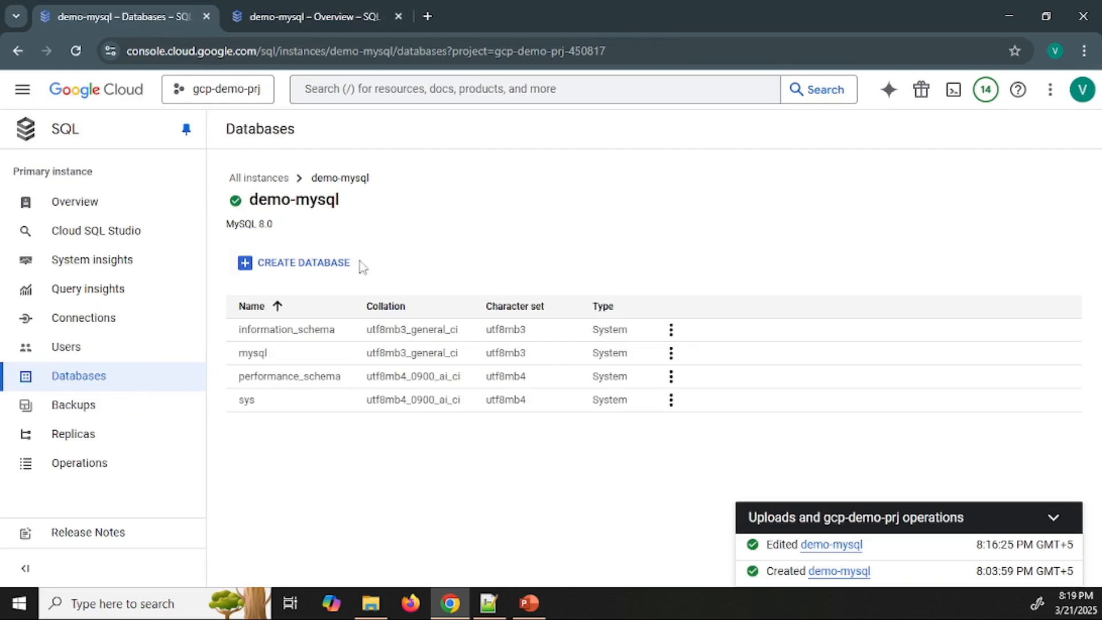
{"action": "left_click", "coordinate": [342, 8]}
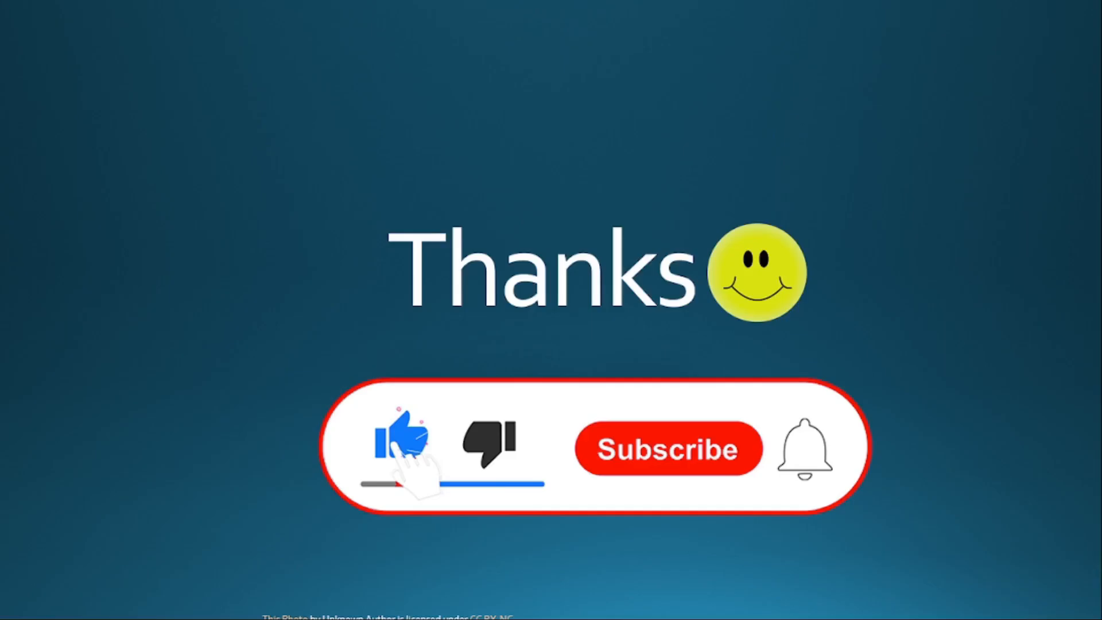